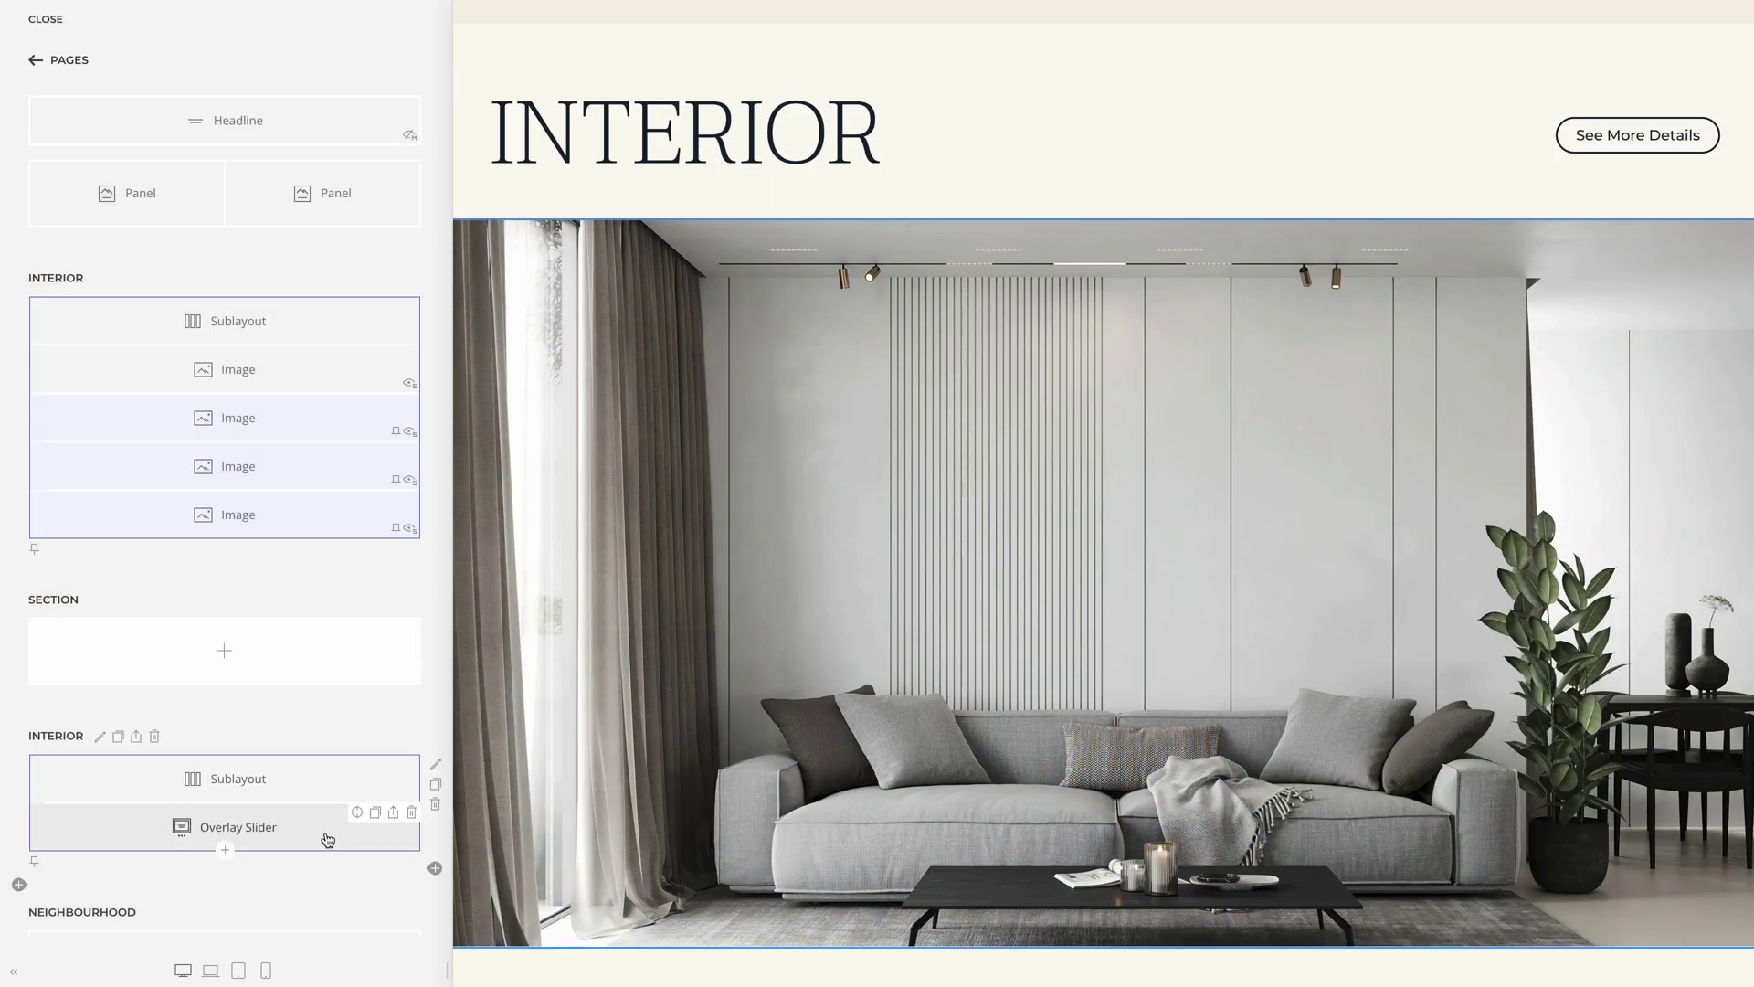
- Enable the parallax effect on the Interior site's Overlay Slider
click(327, 839)
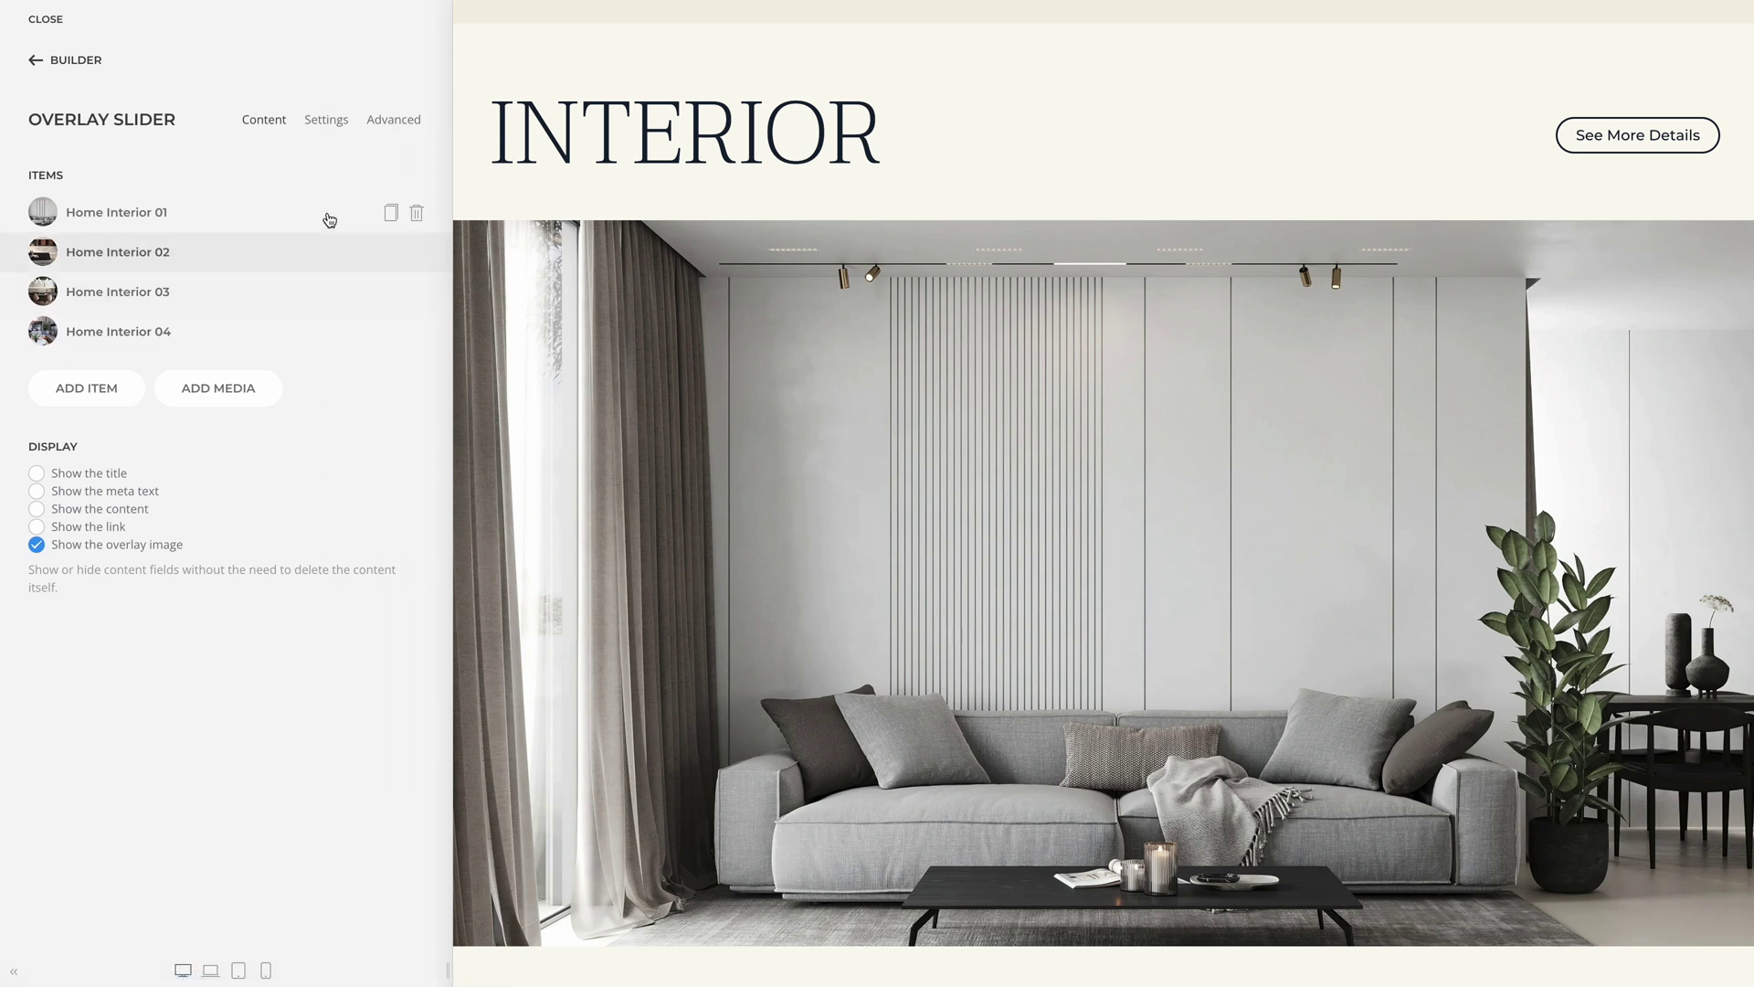
click(331, 128)
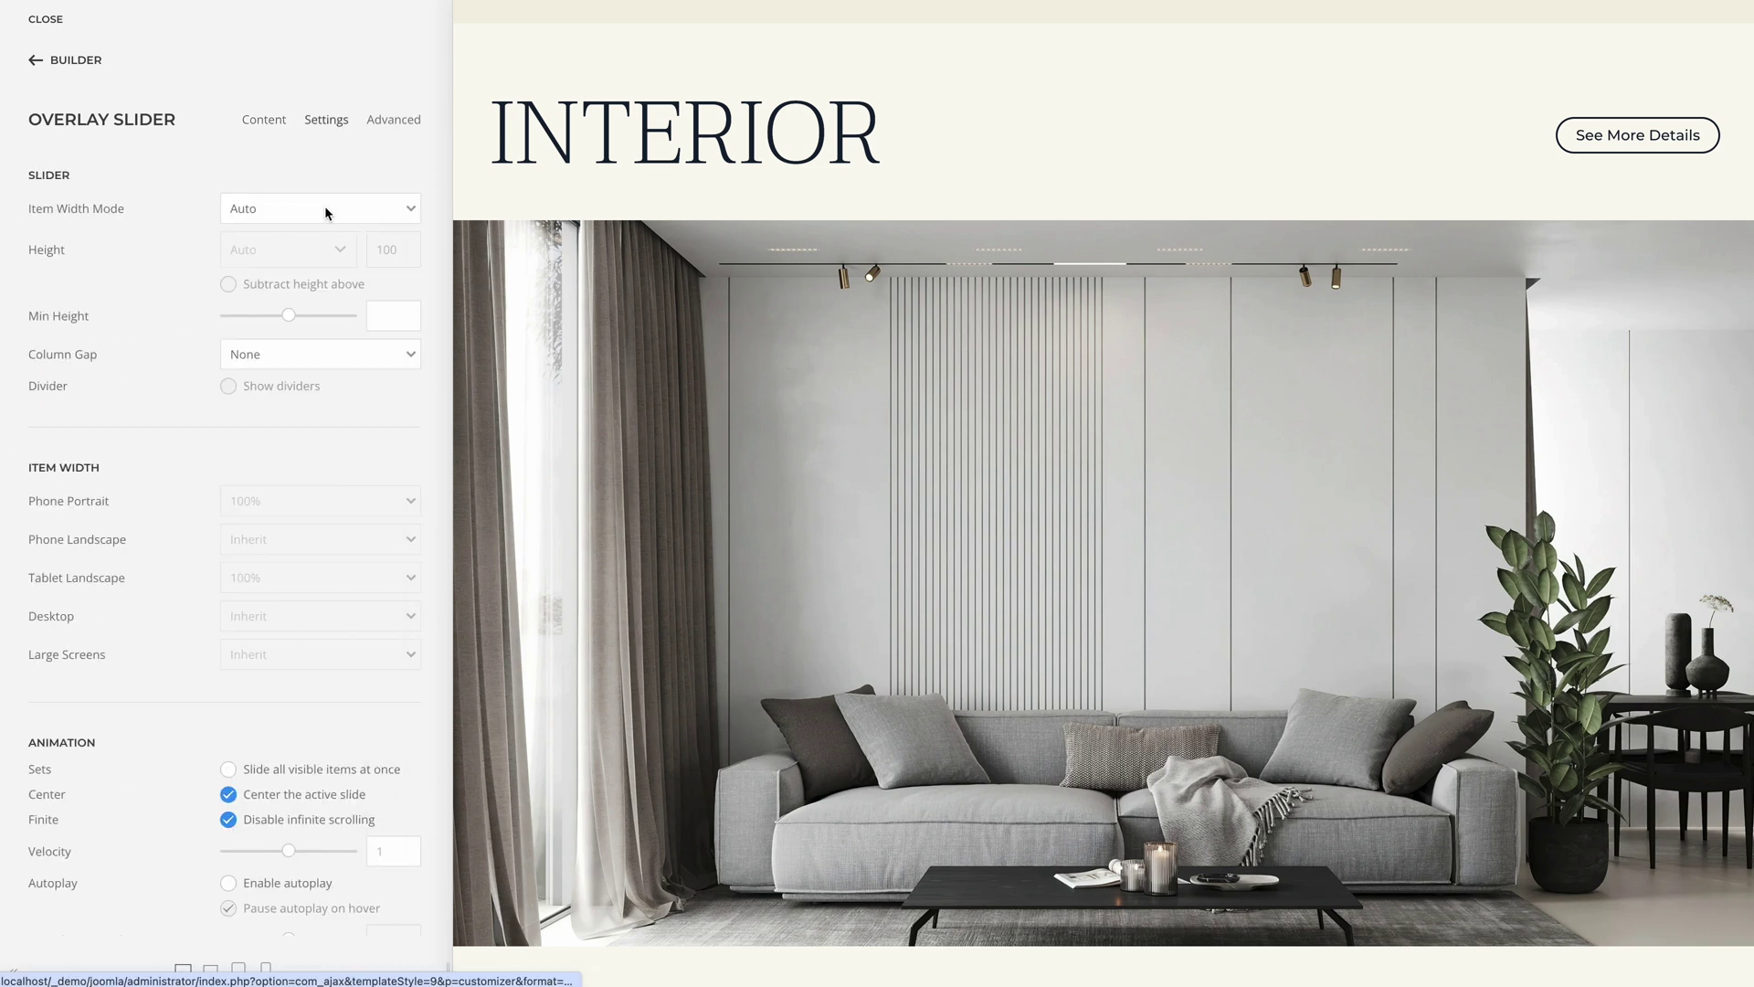
scroll(322, 490, down, 3)
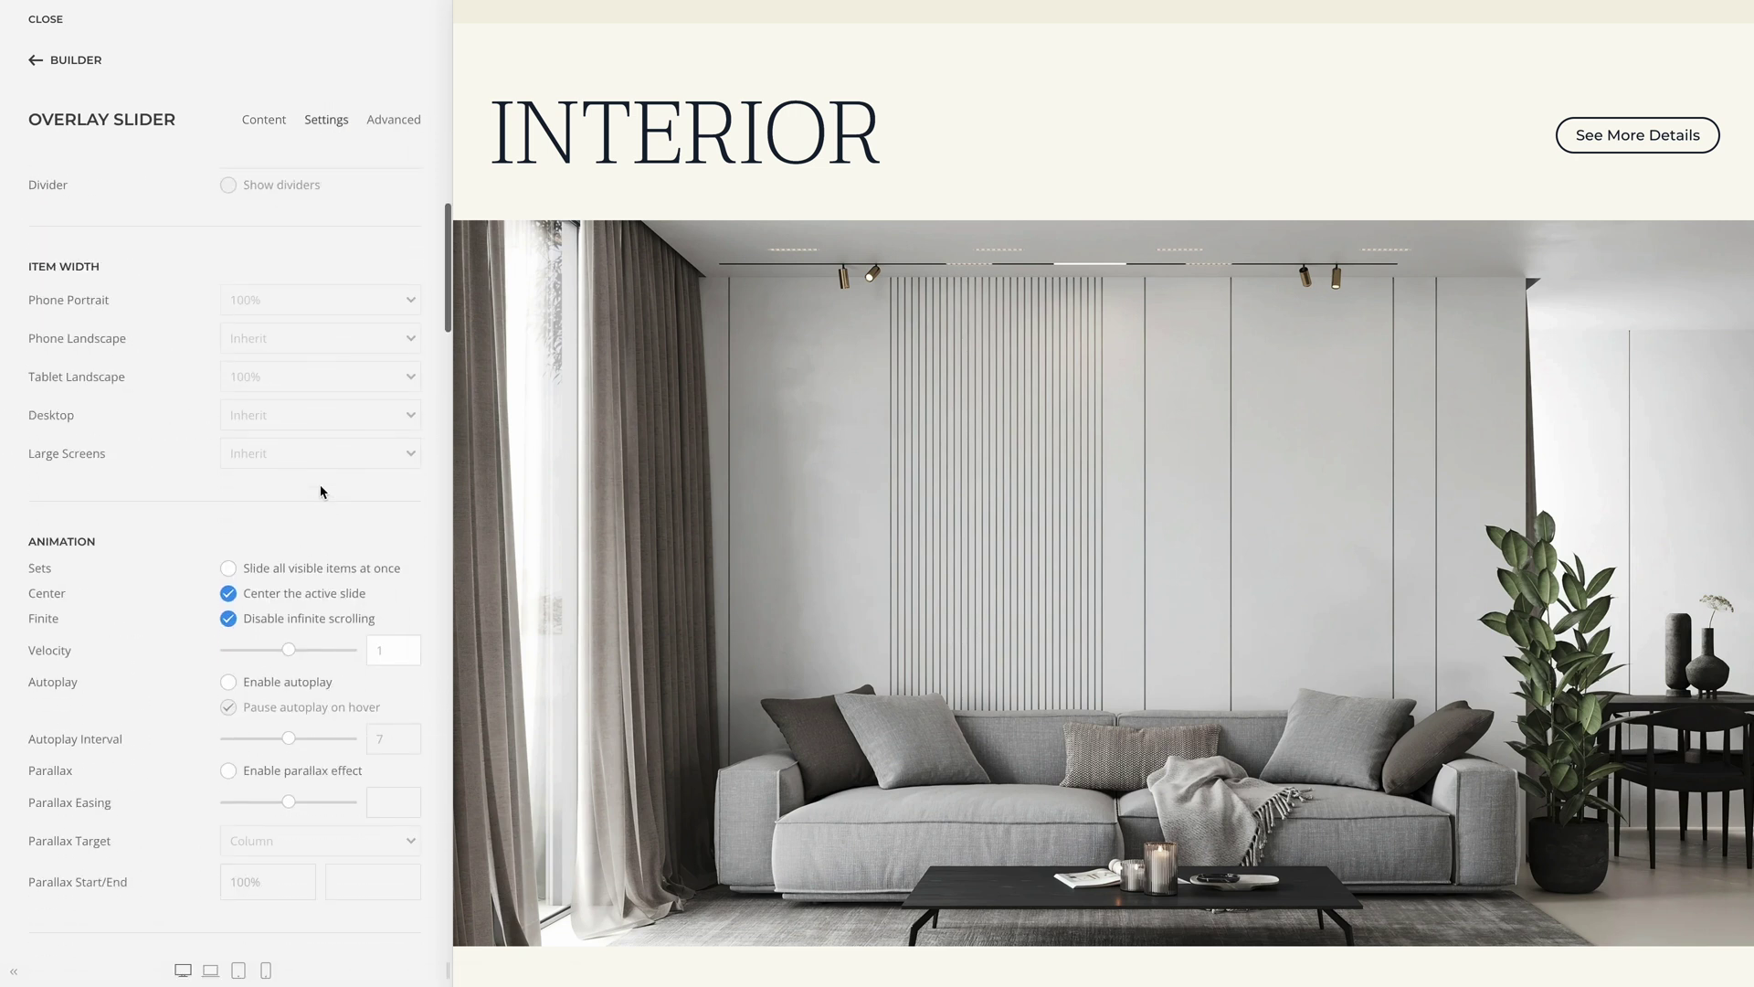
click(229, 764)
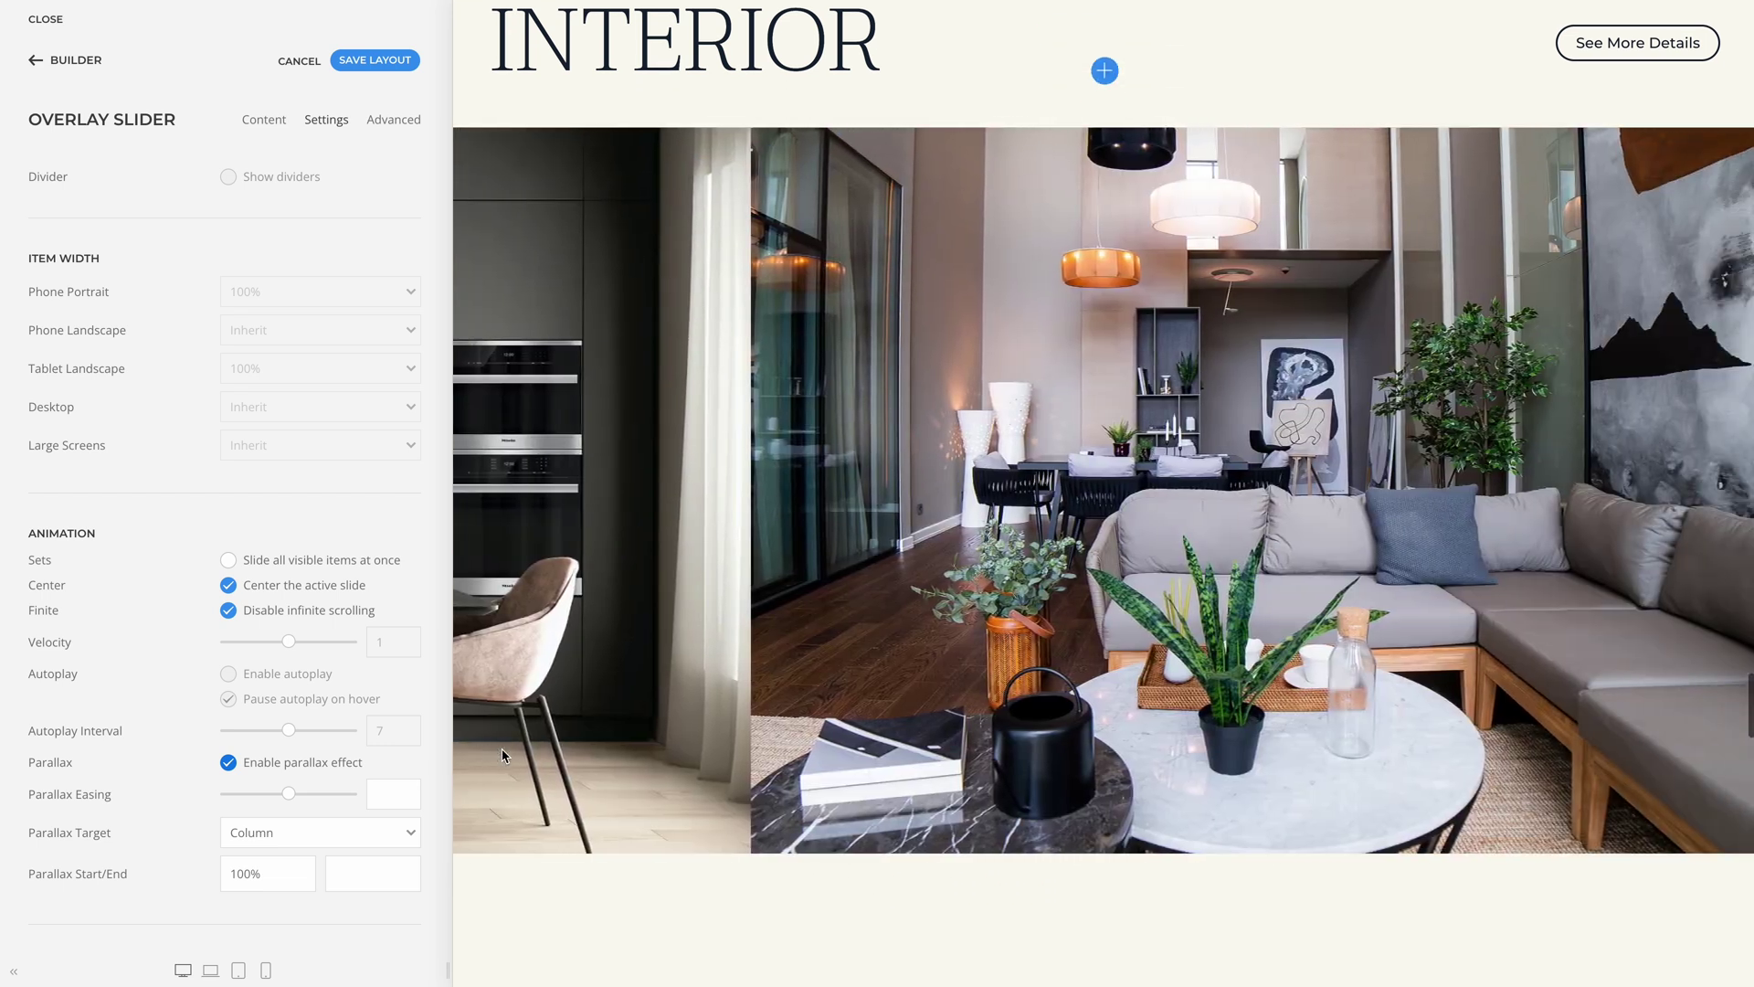
- Set the Showcase slider's Overlay Display to Active so overlays show only on the active slide
scroll(502, 755, down, 5)
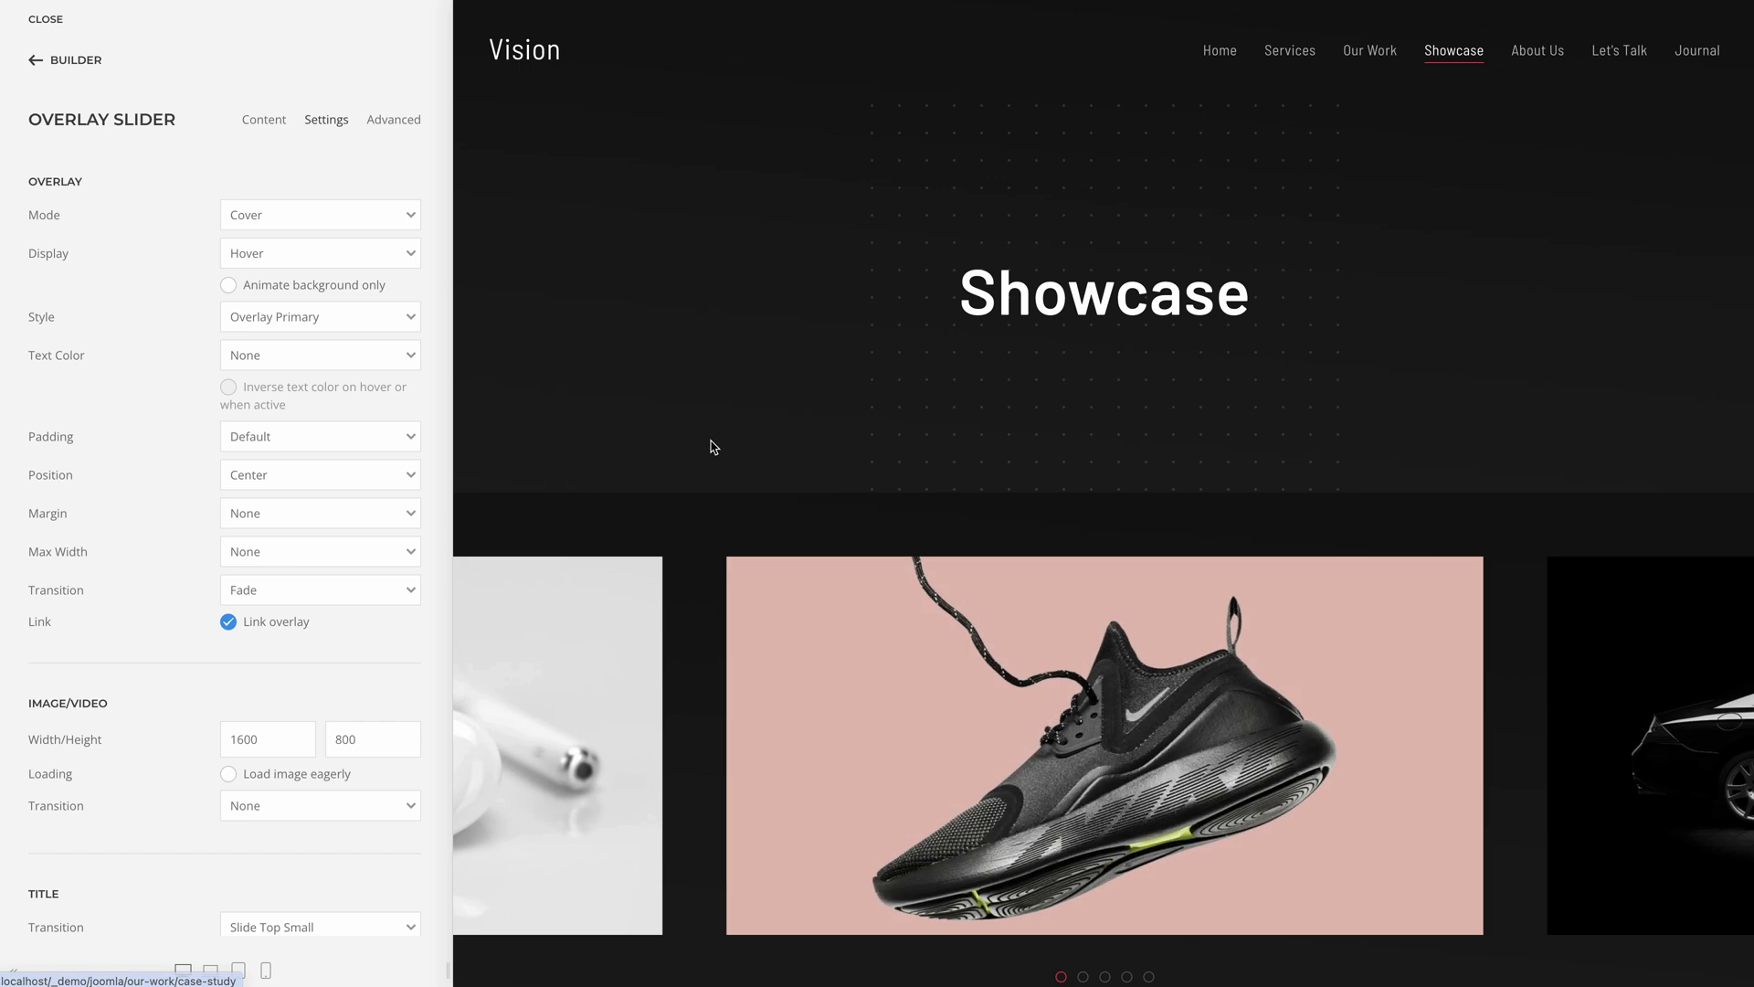
click(378, 259)
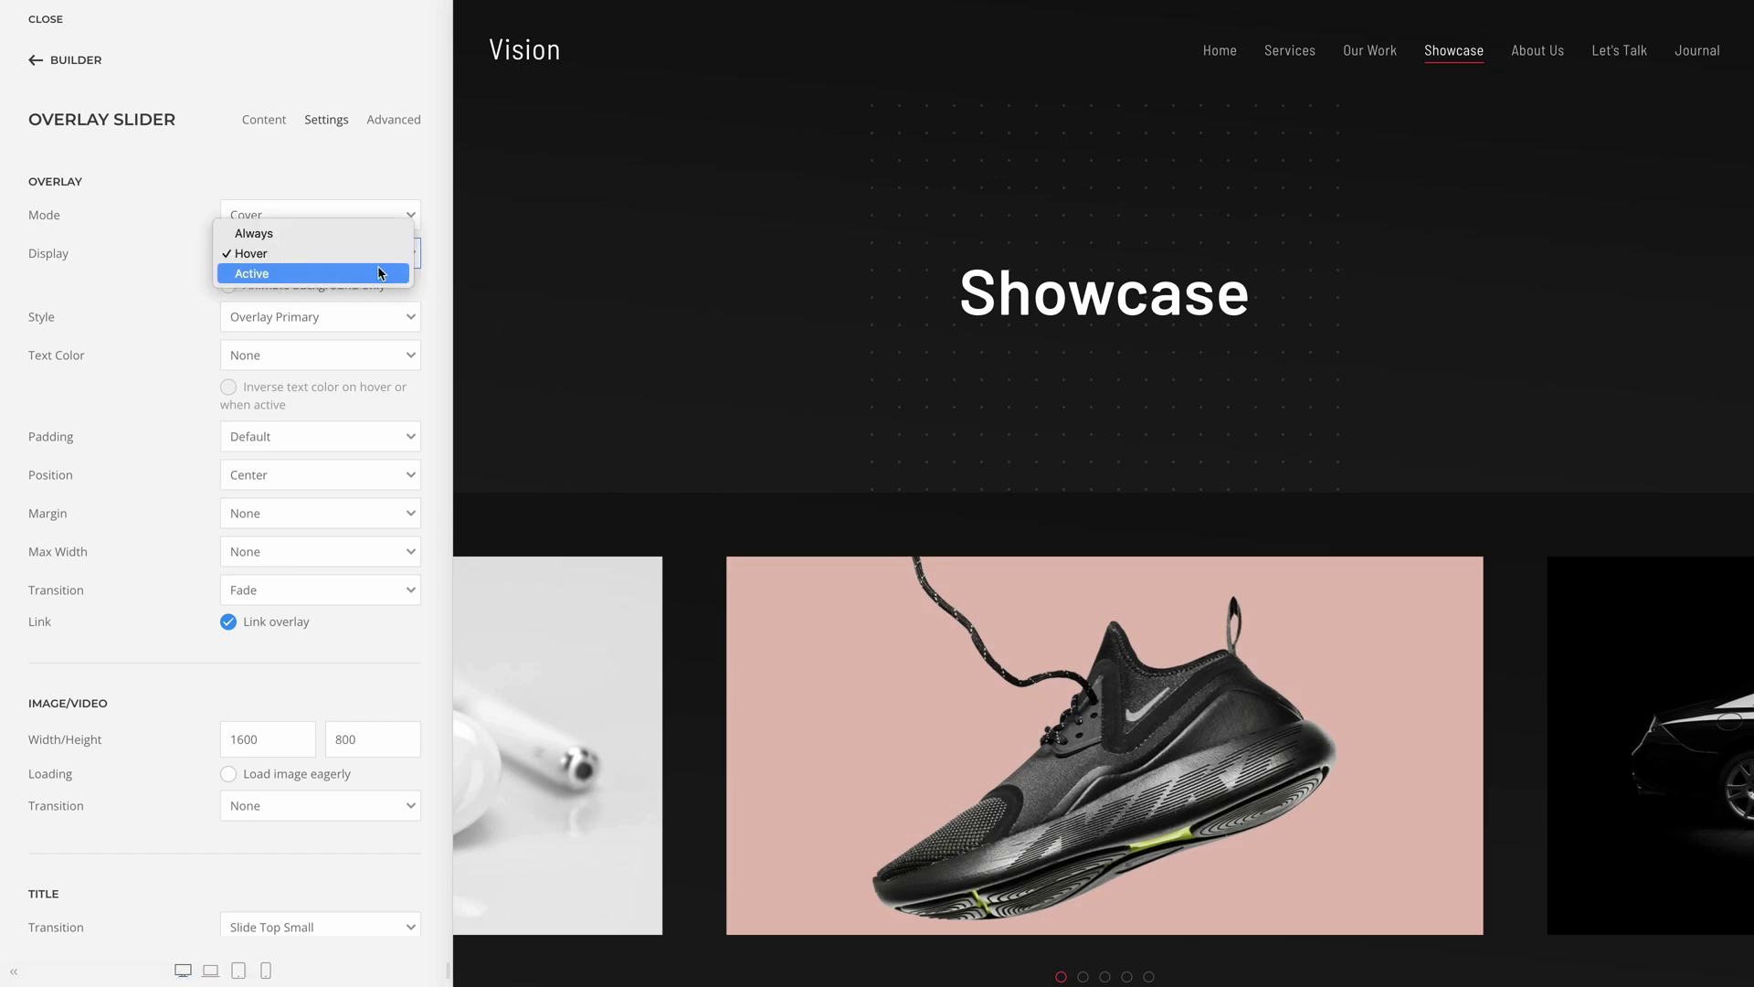
click(380, 270)
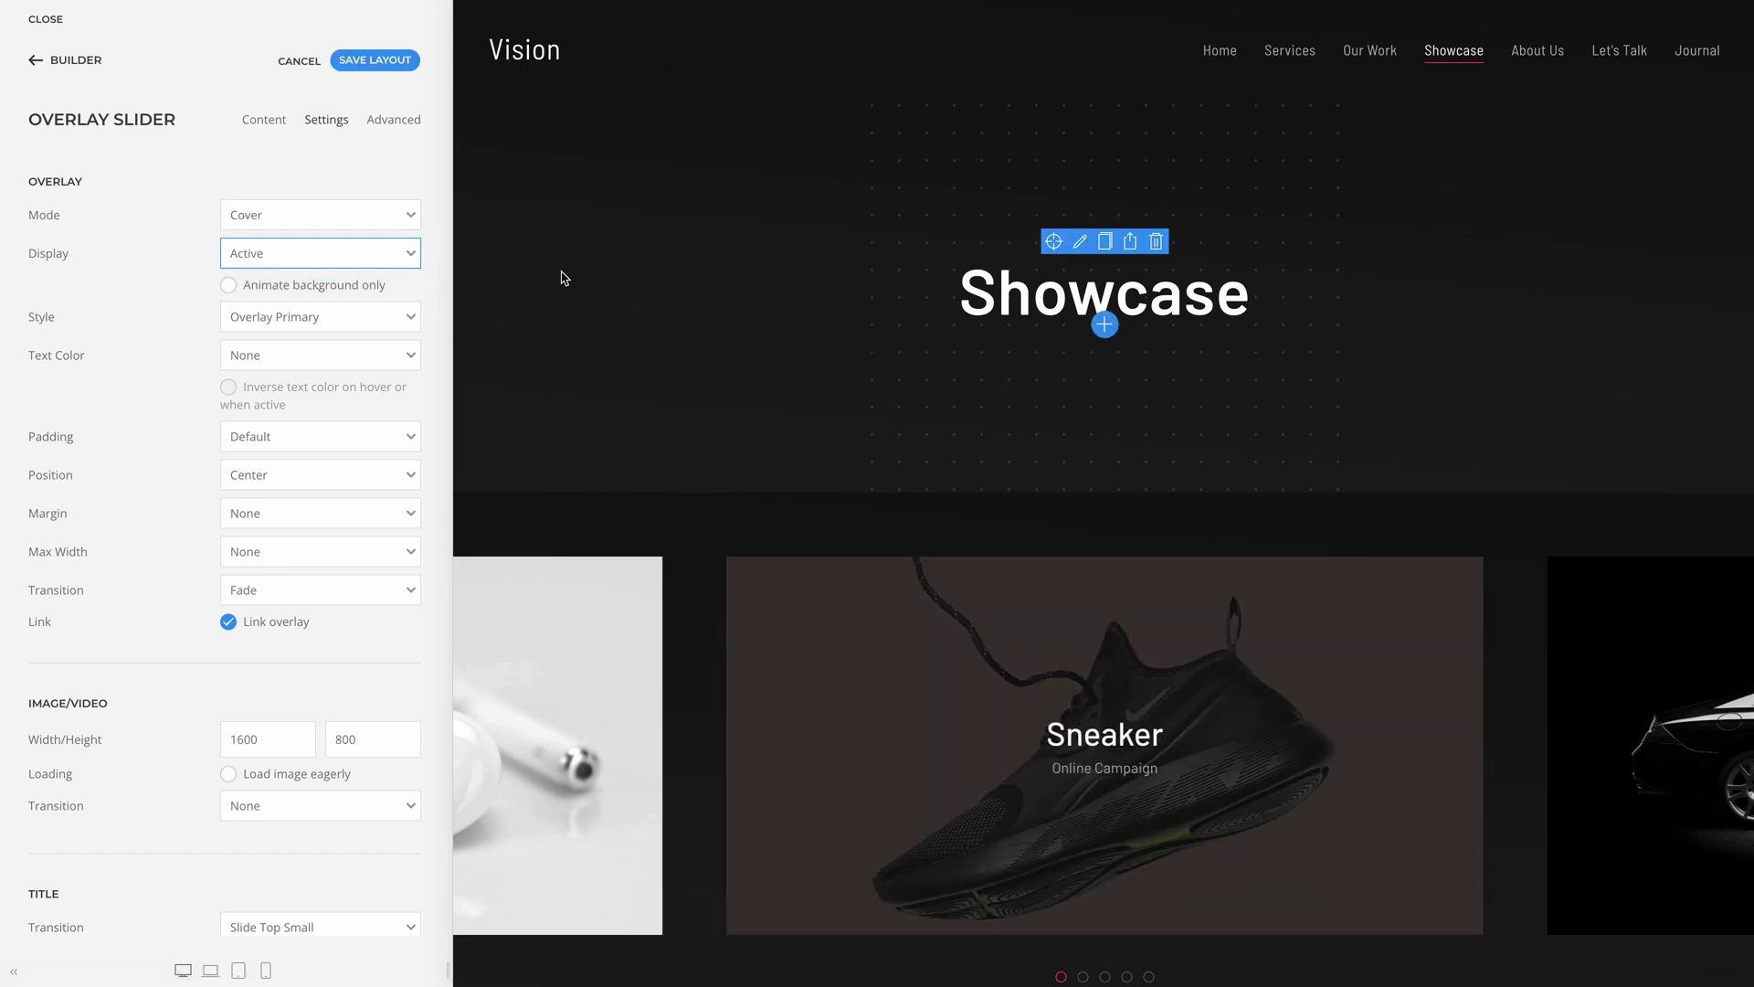
scroll(564, 277, down, 3)
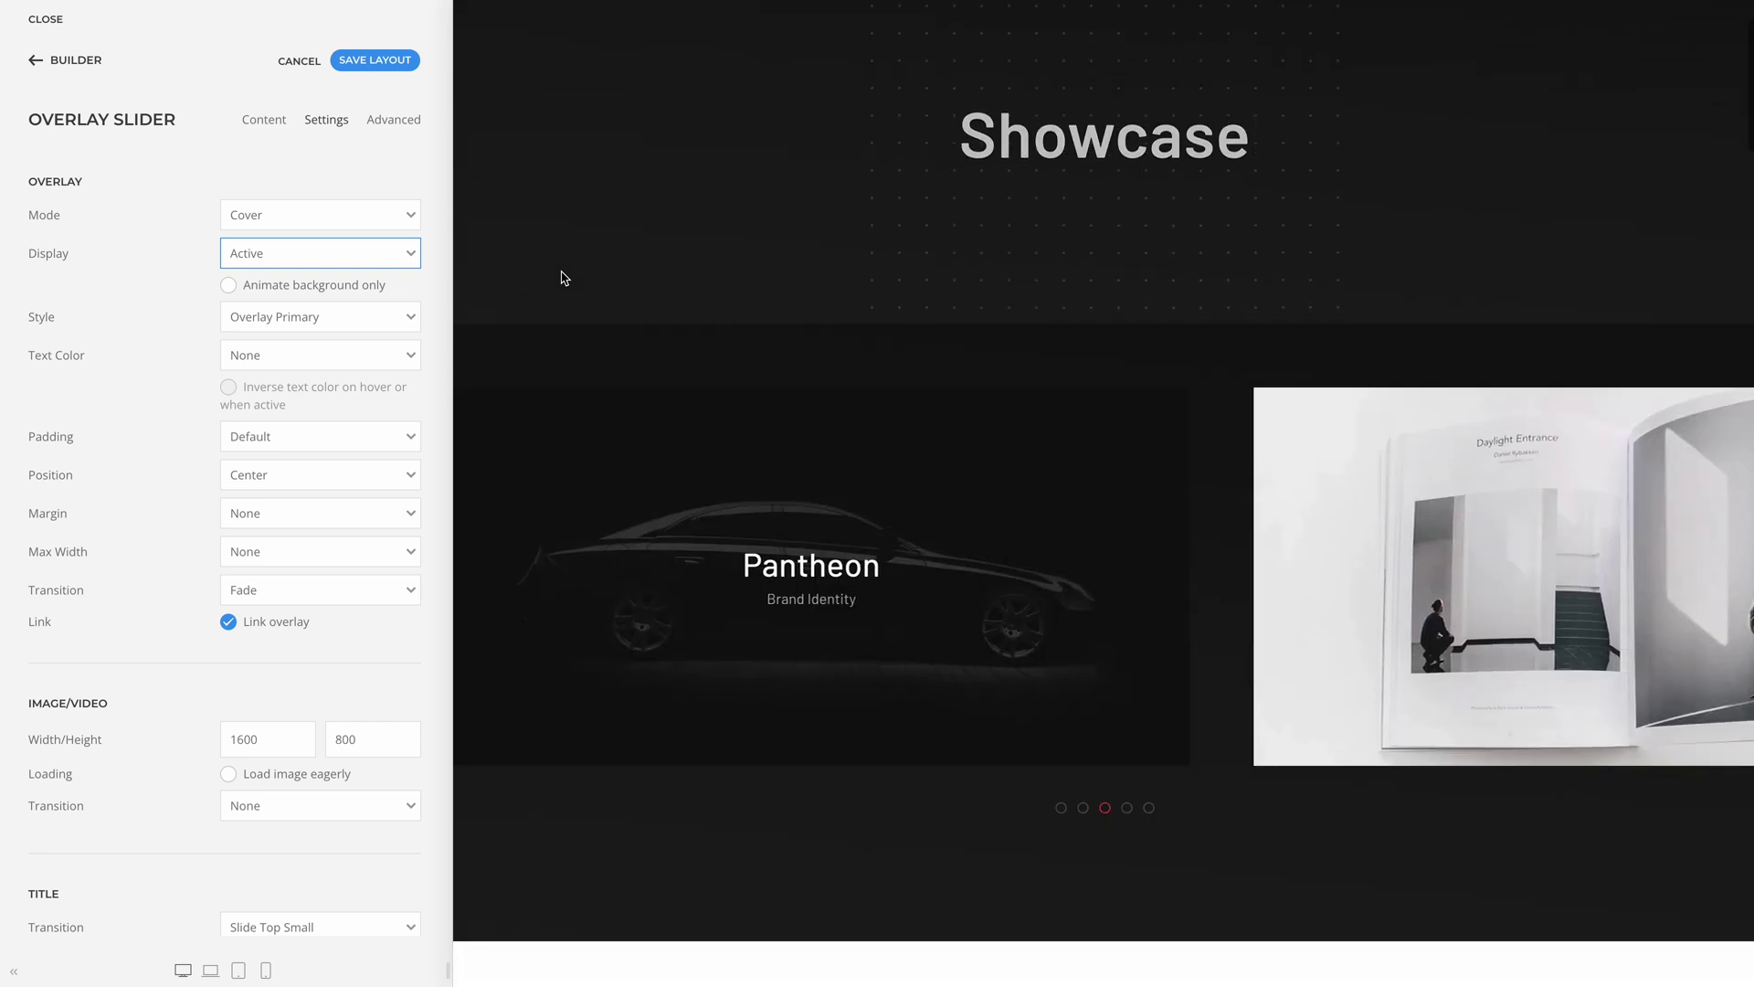
scroll(564, 278, down, 2)
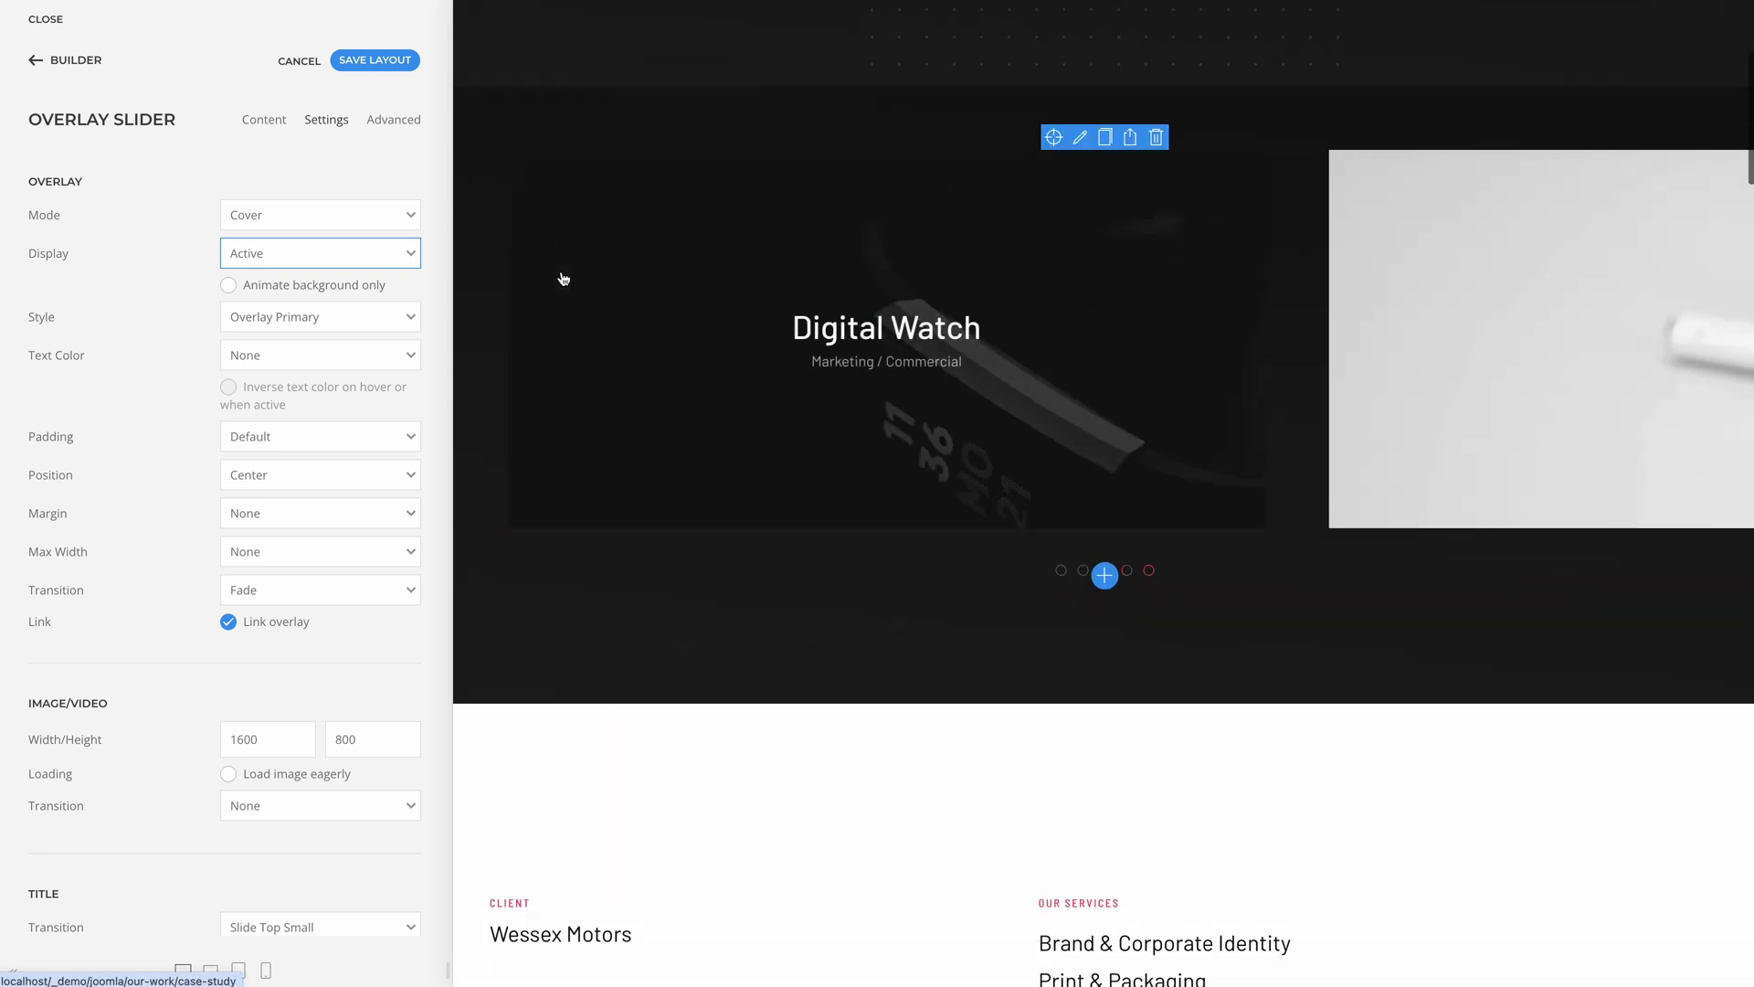
scroll(562, 278, down, 1)
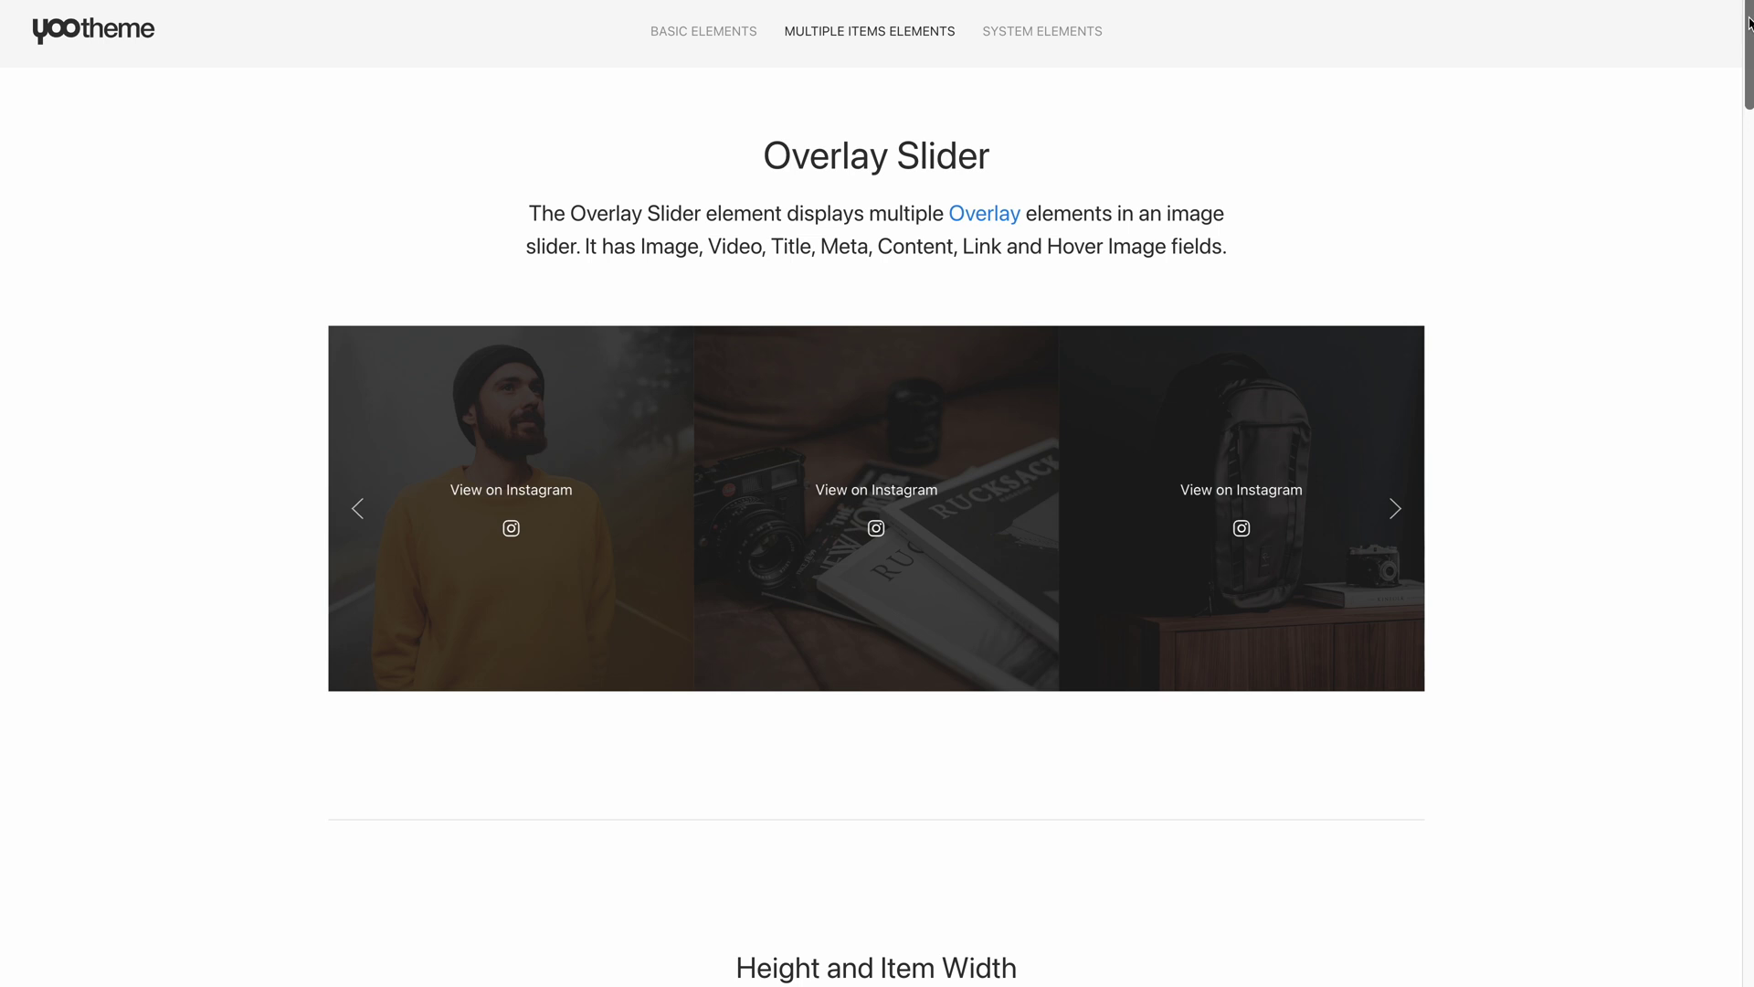
- Scroll through the Overlay Slider and Slideshow documentation pages to reach the Panel demo
drag(1748, 31, 1748, 307)
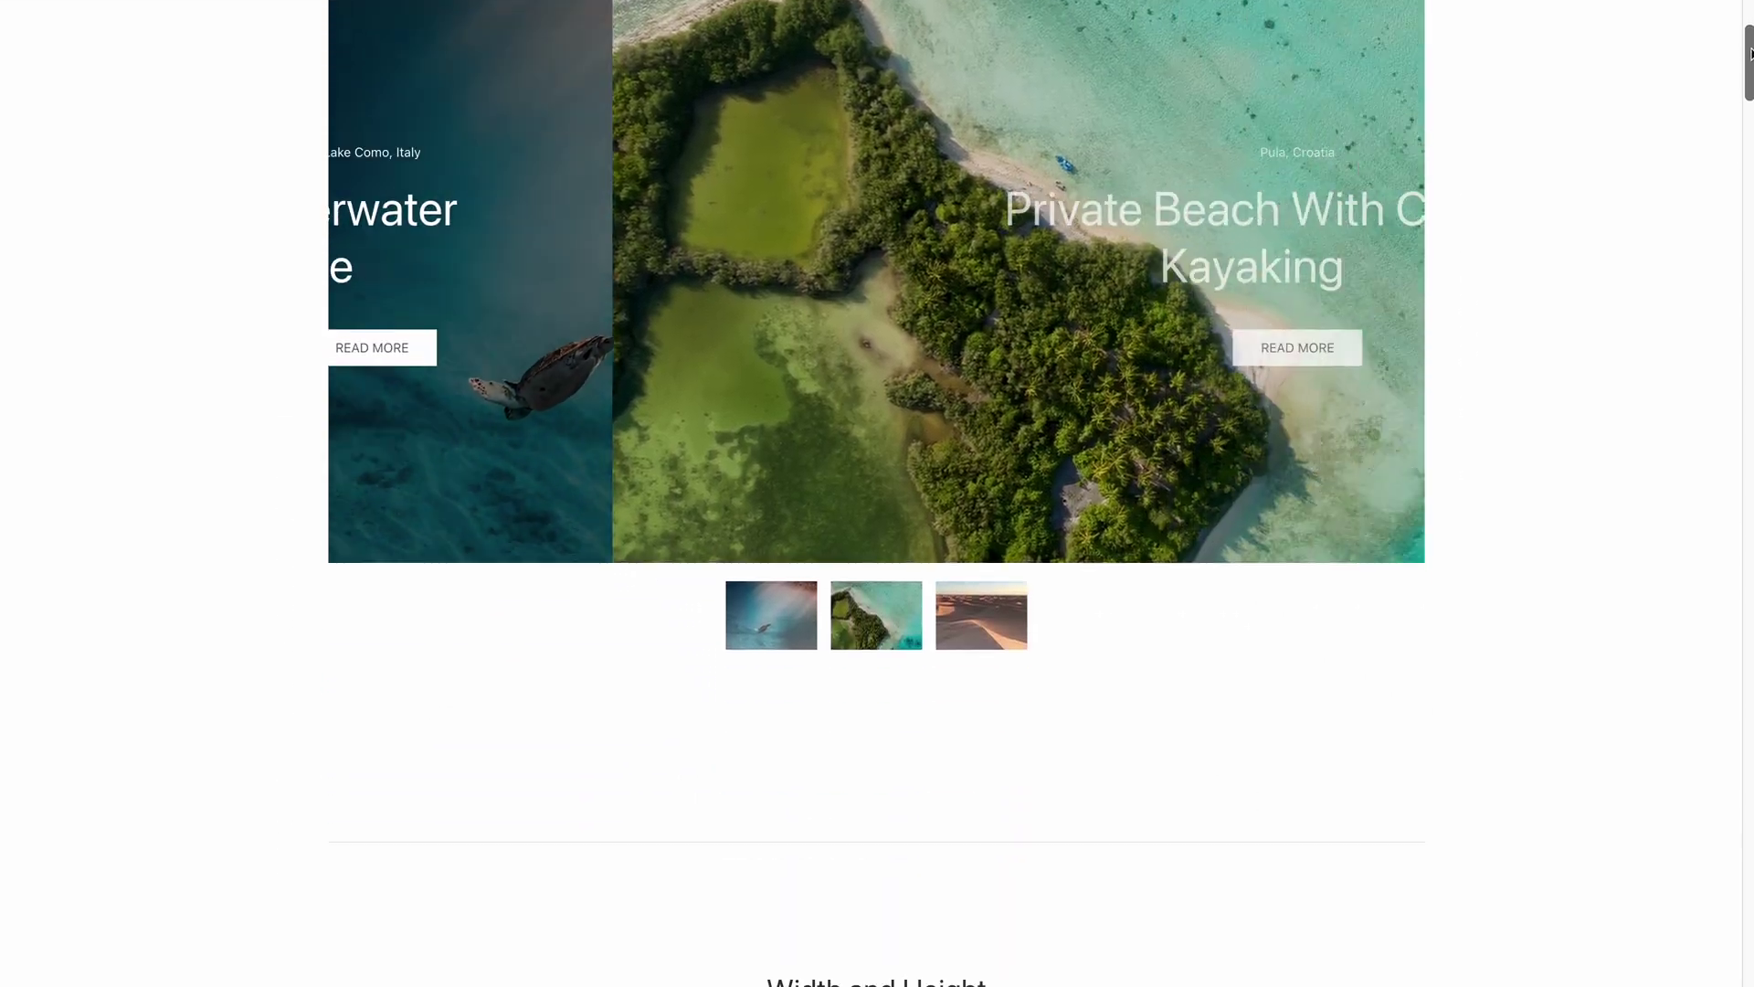
drag(1750, 53, 1749, 291)
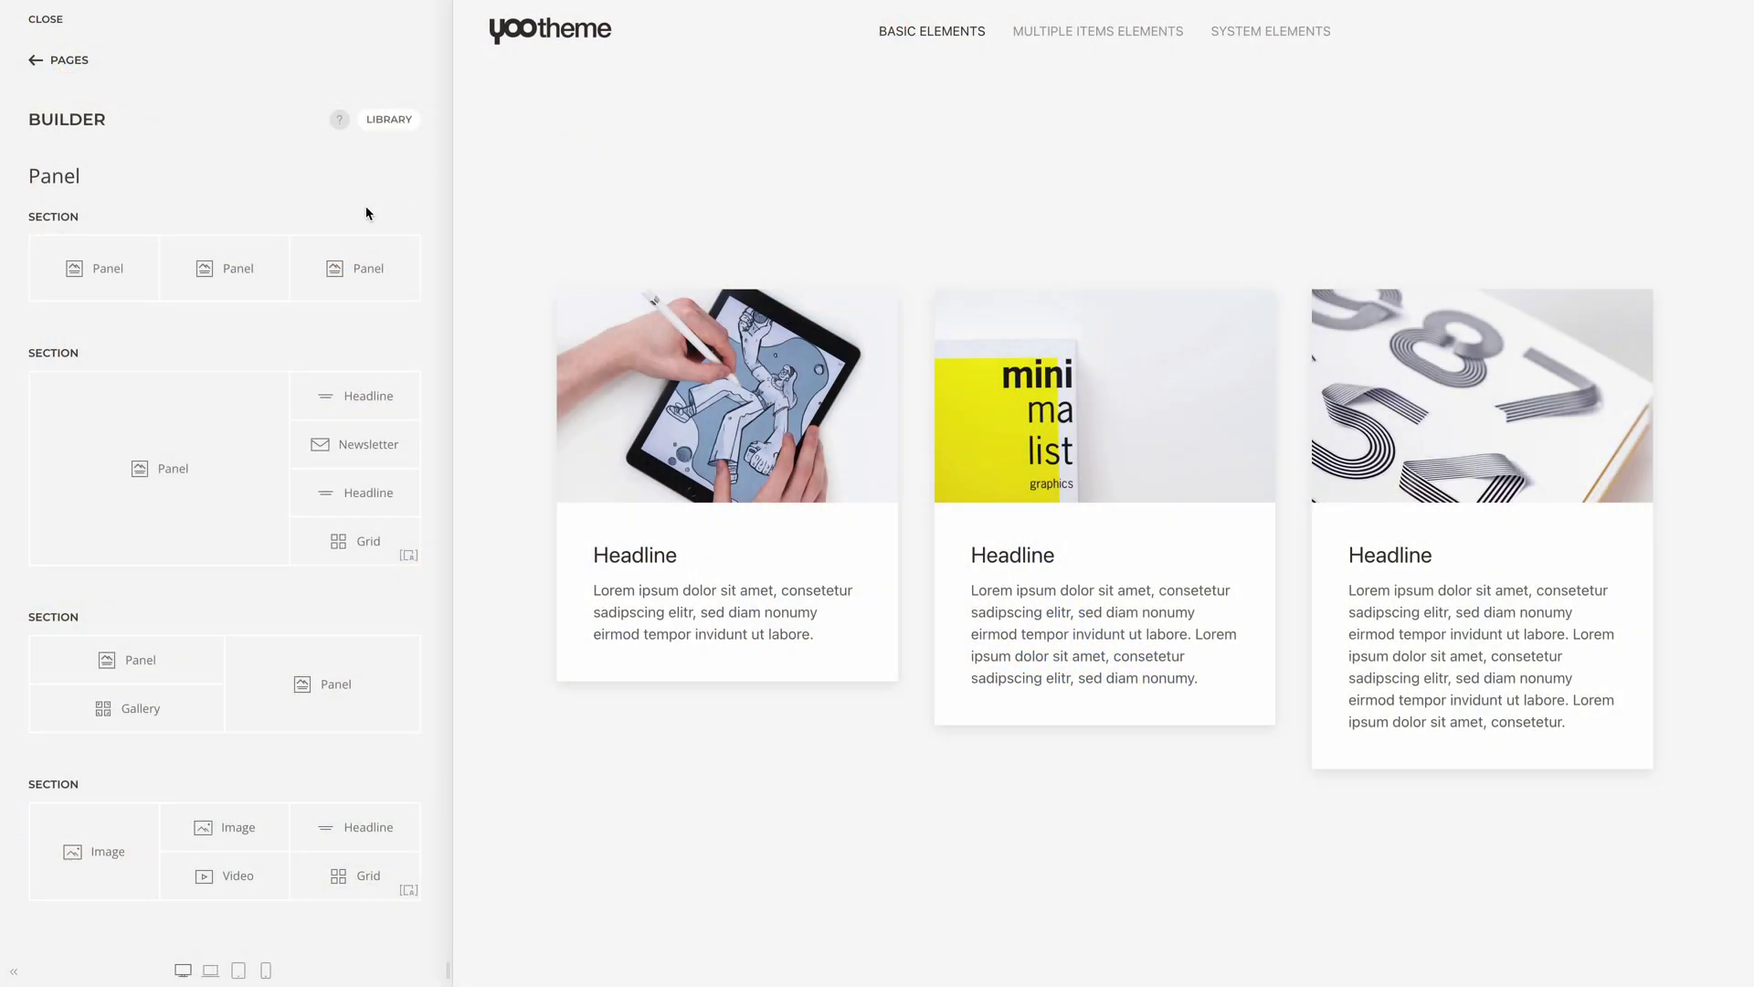
- Tick 'Fill the available column space' for both the first and the middle panel cards
click(106, 285)
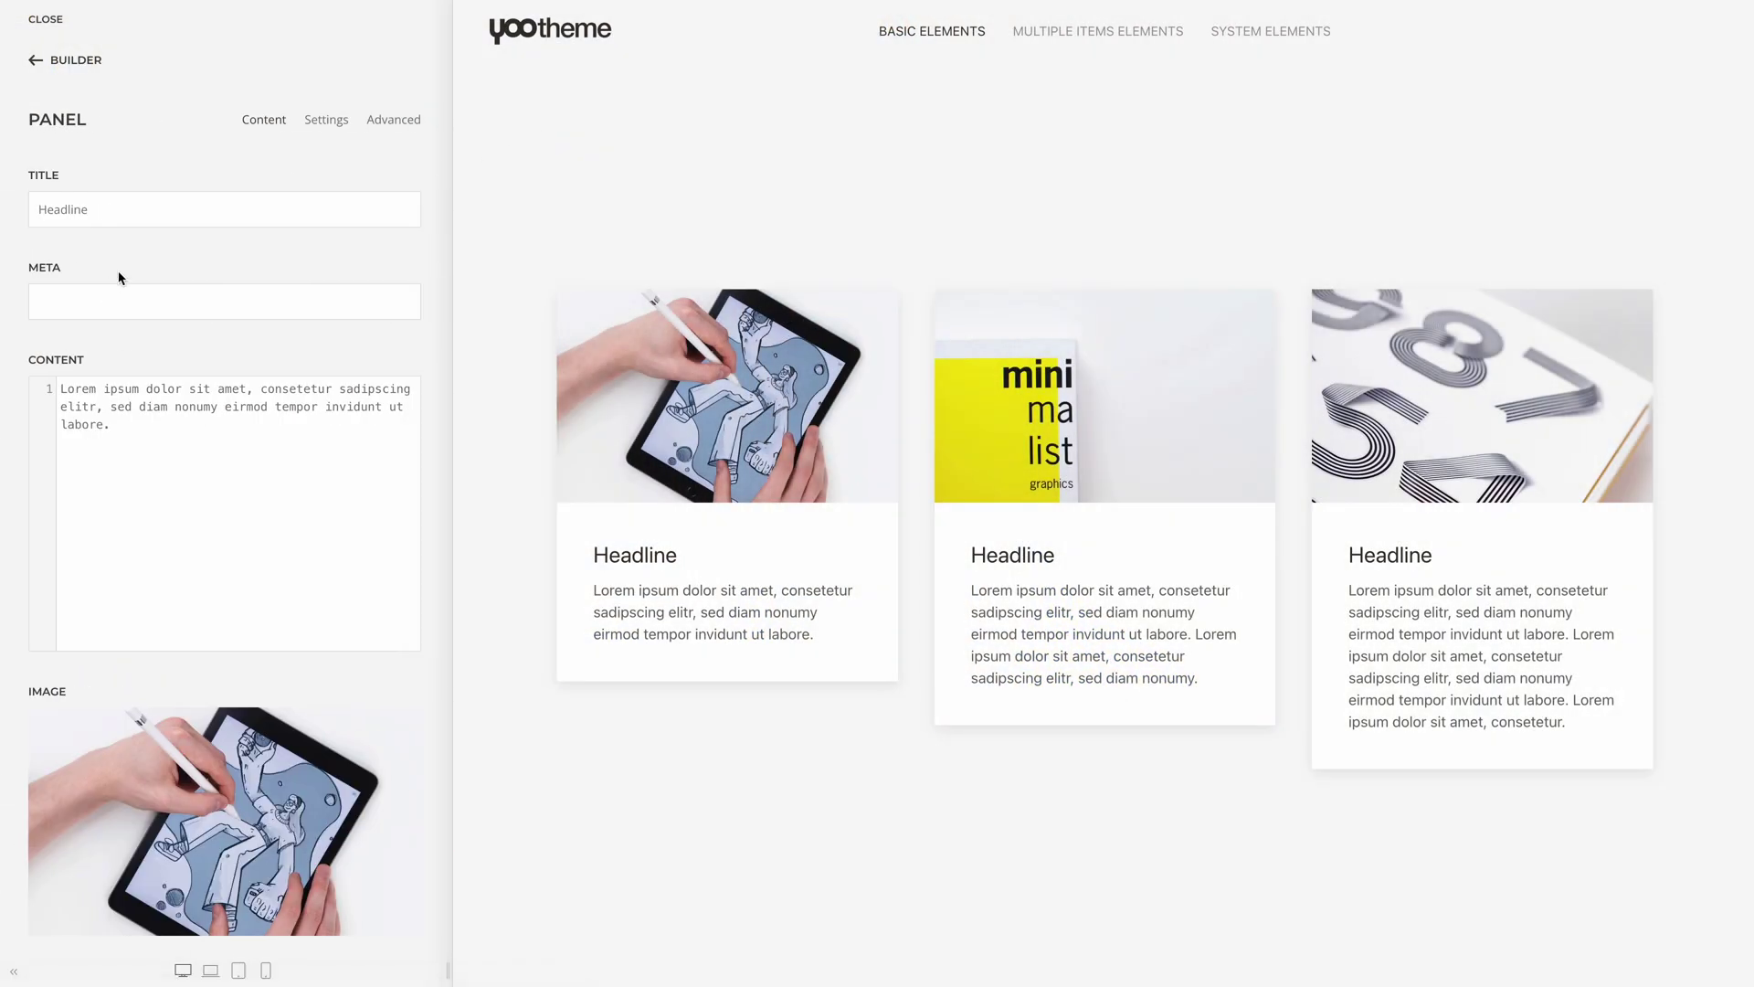
click(314, 125)
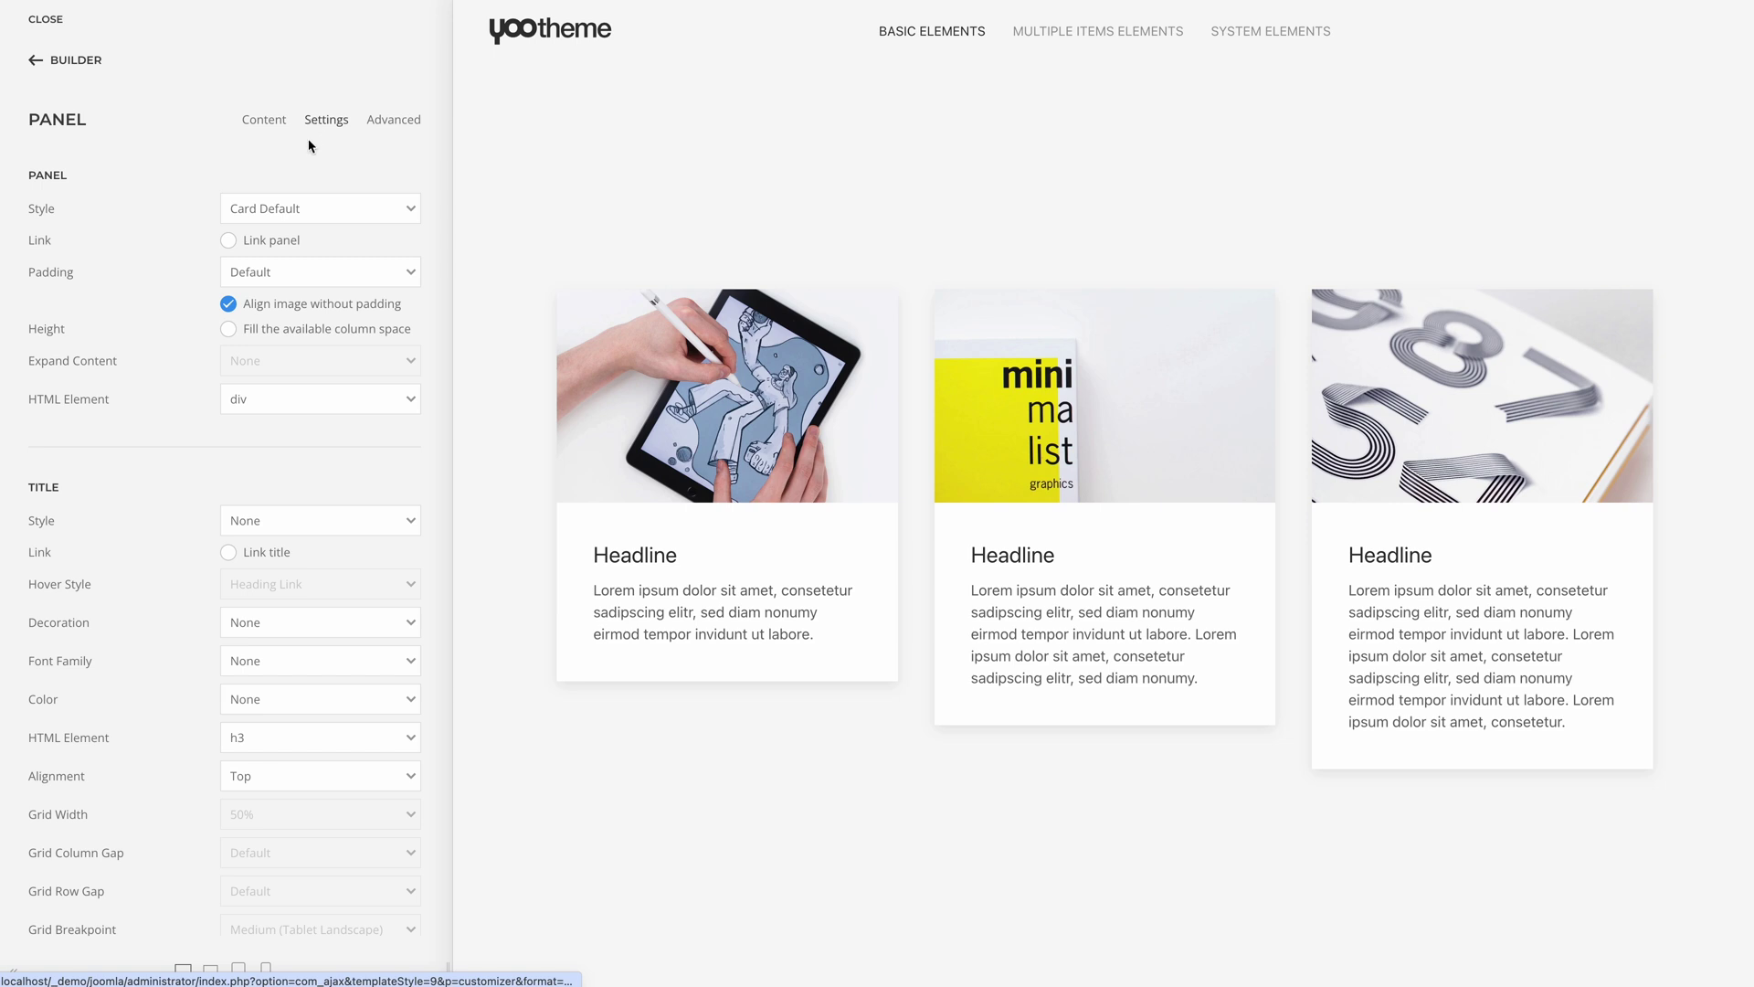
click(230, 330)
mouse_move(1057, 379)
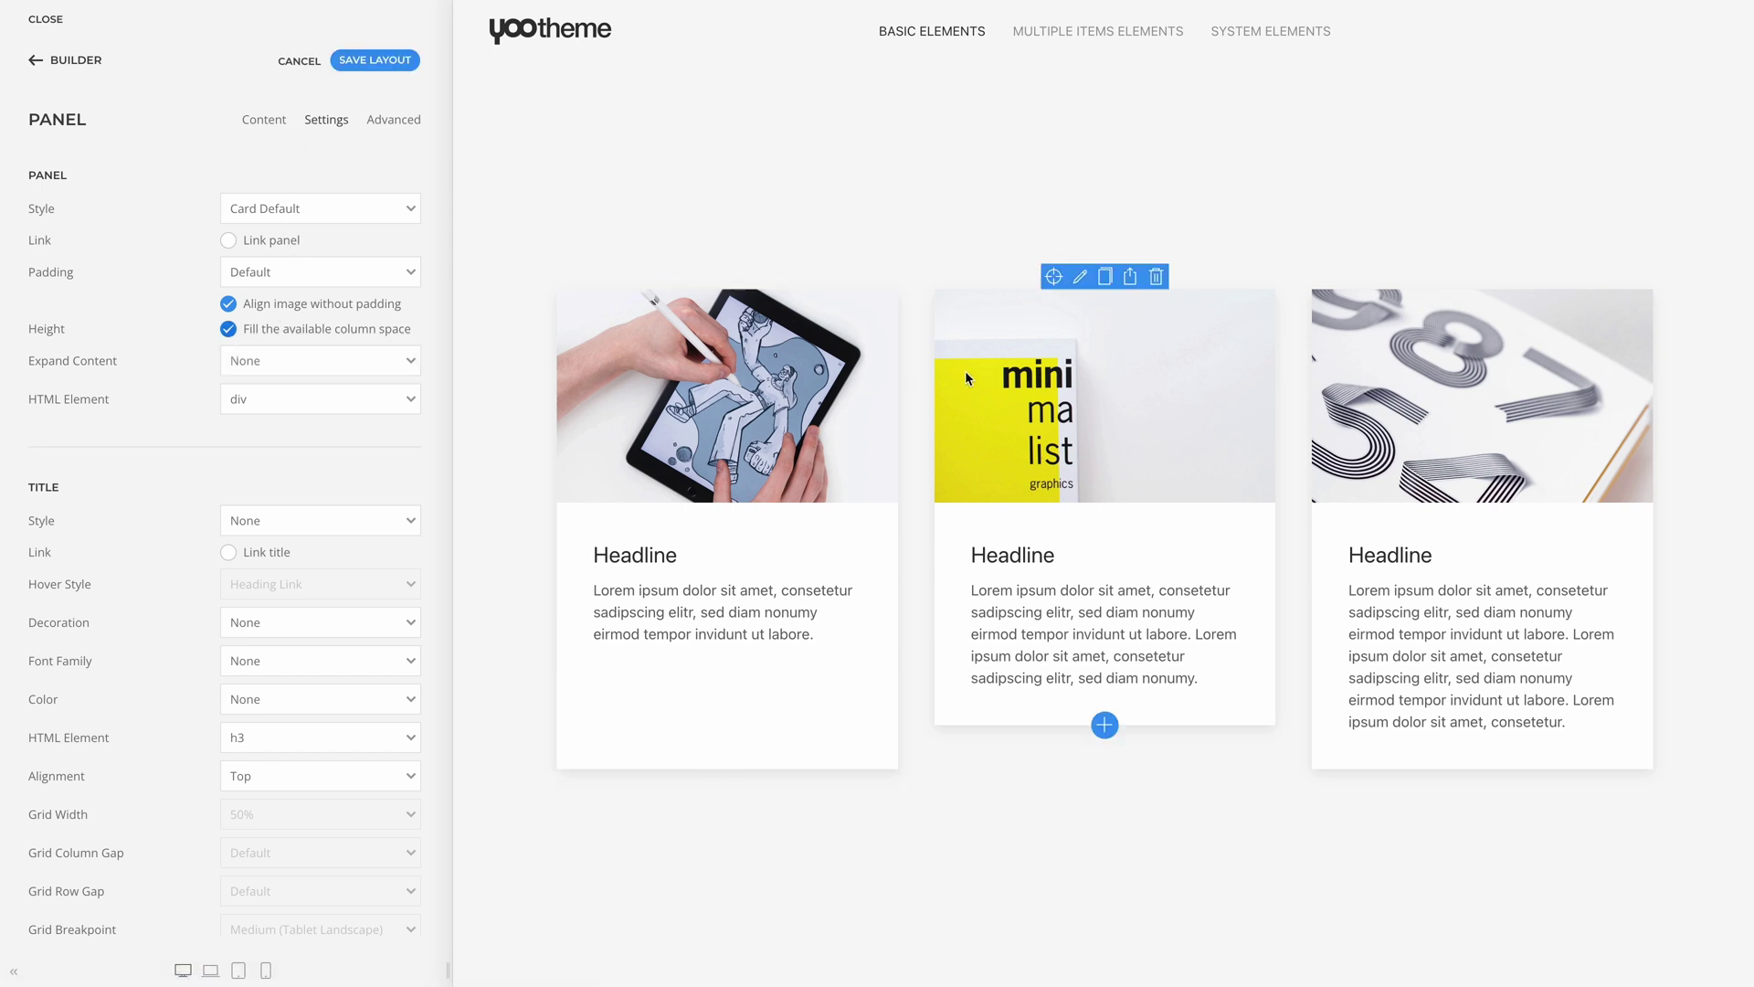
click(1081, 278)
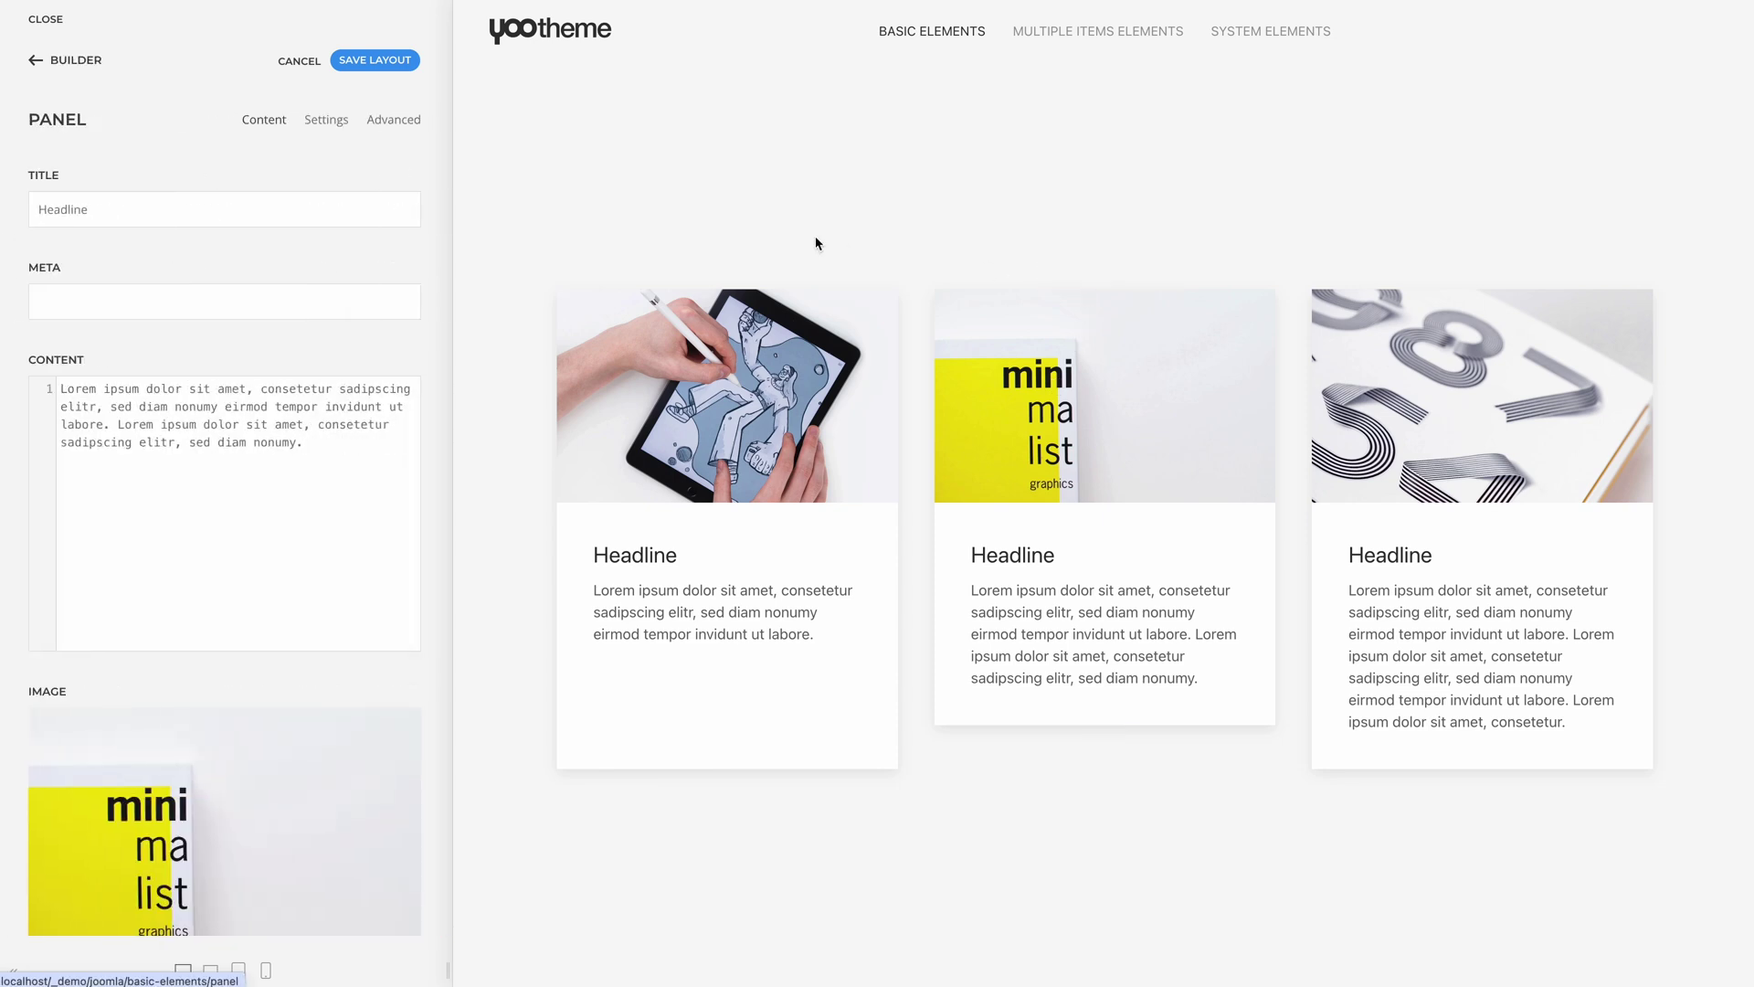
click(326, 130)
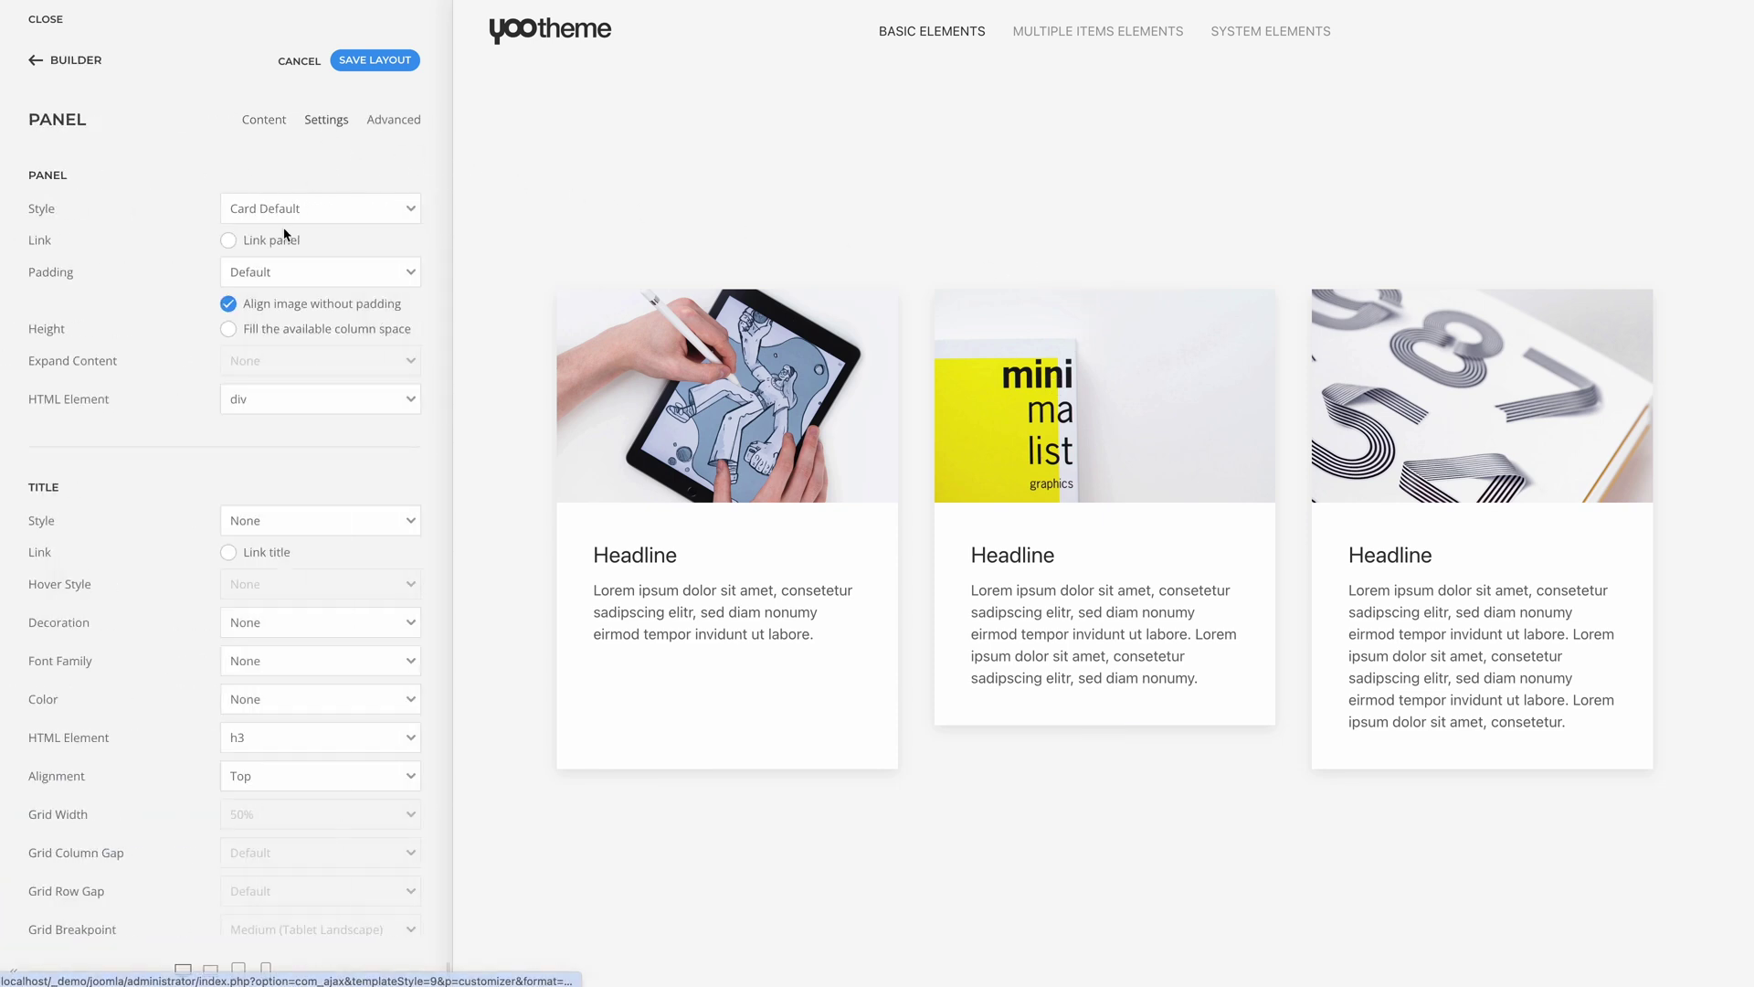
click(229, 329)
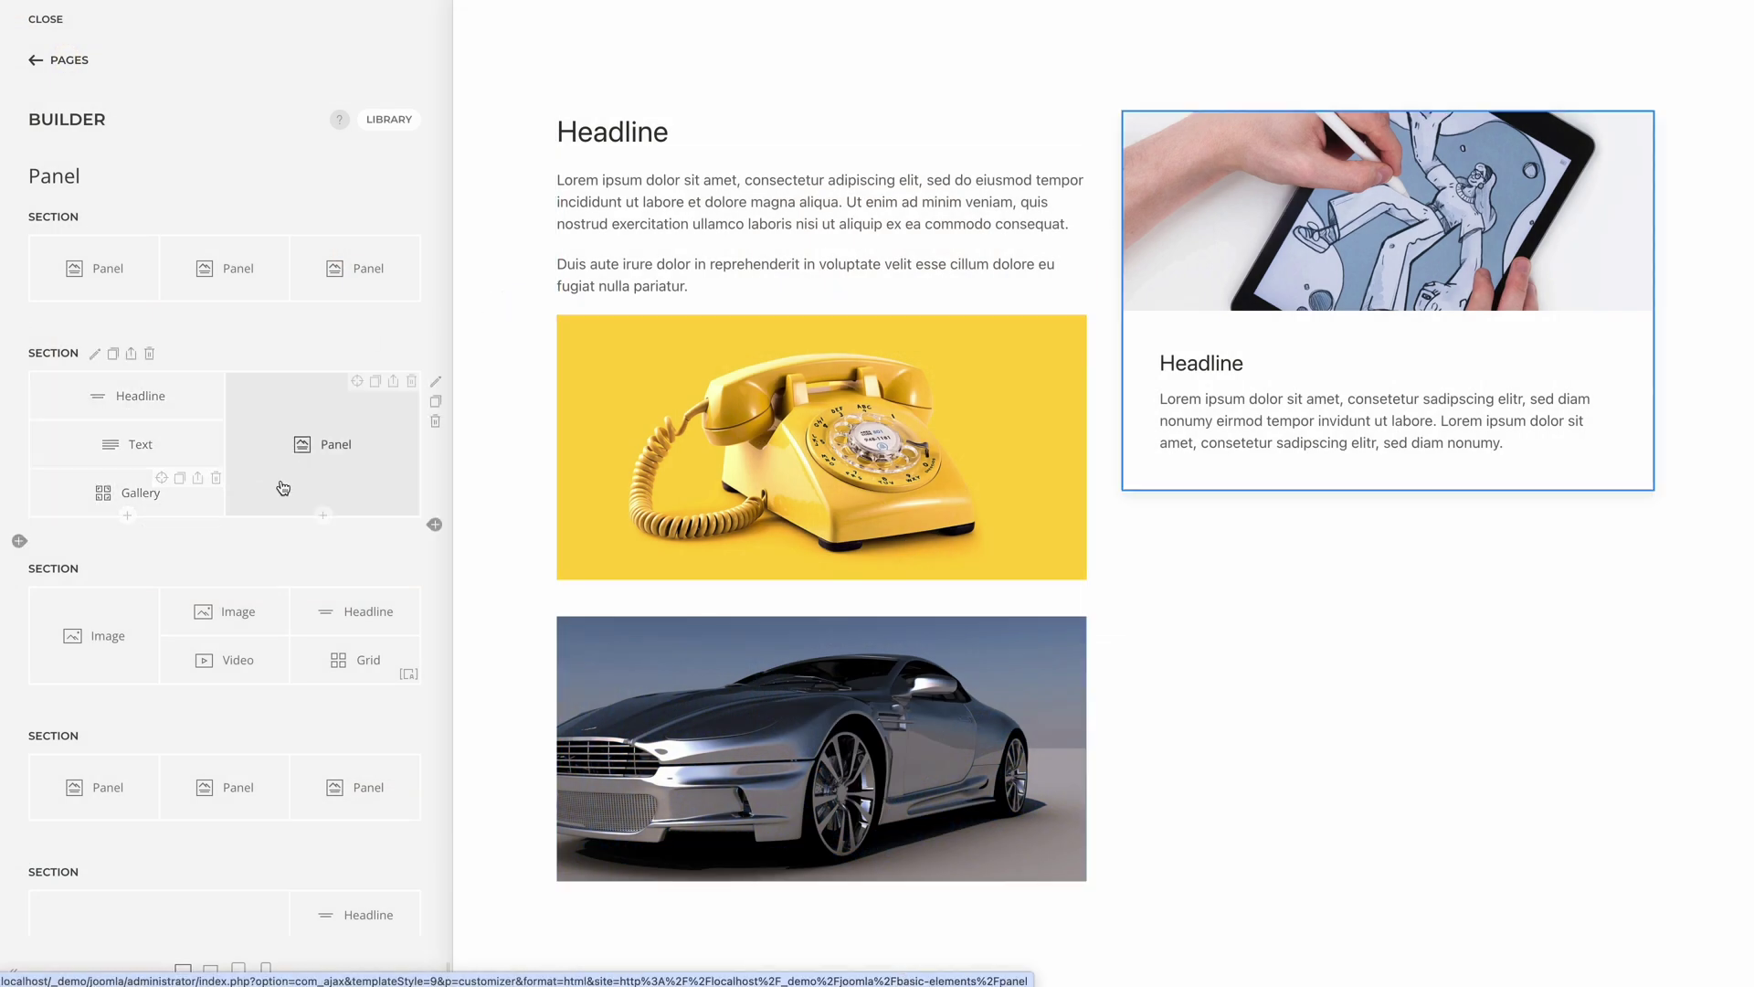
- Set the panel beside the telephone and car images to fill the available column space
click(334, 485)
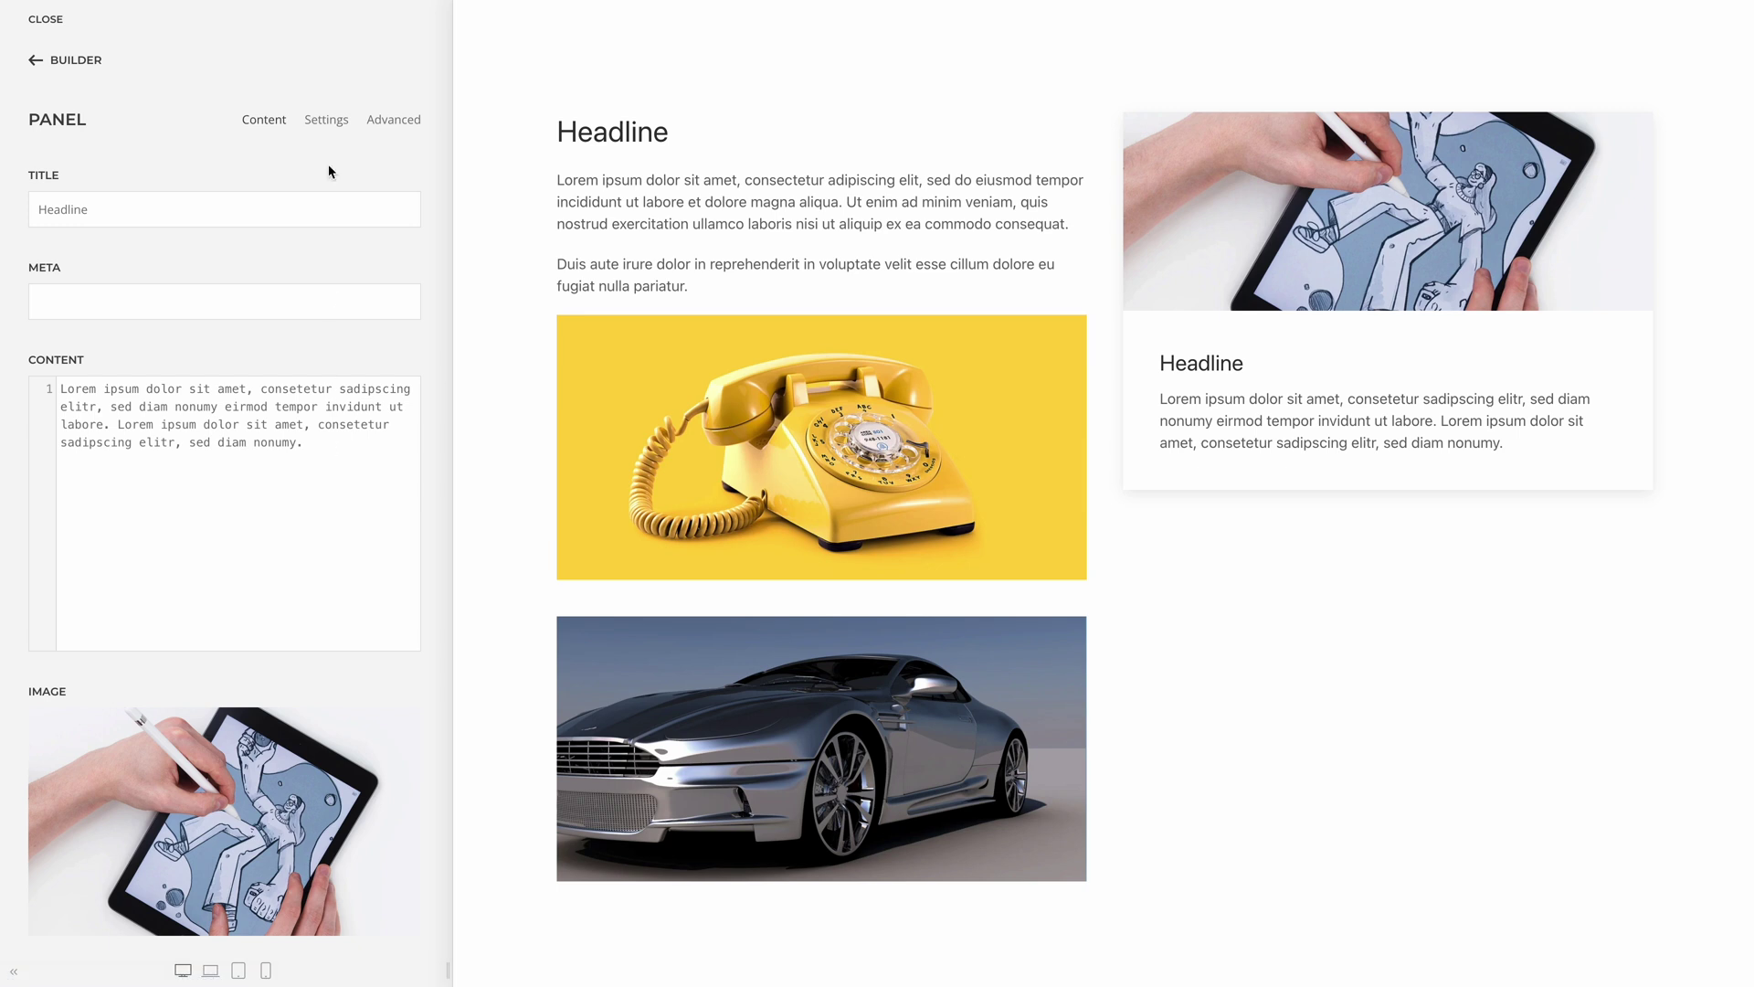
click(329, 126)
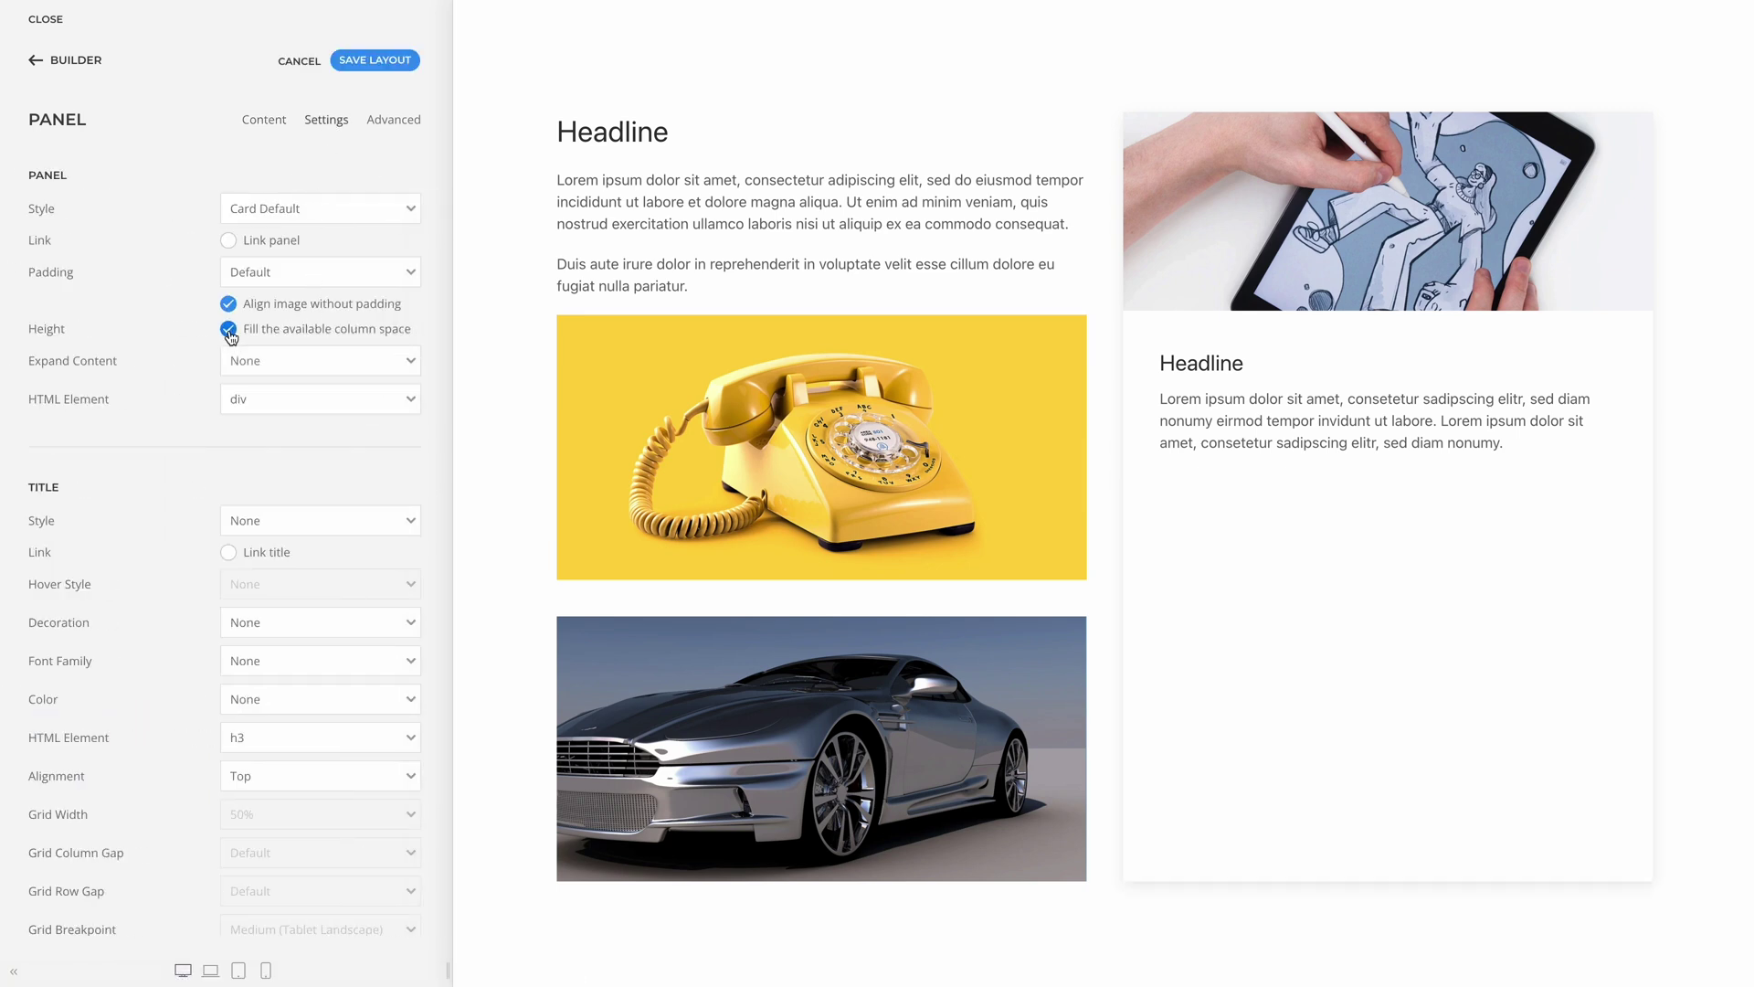
click(64, 60)
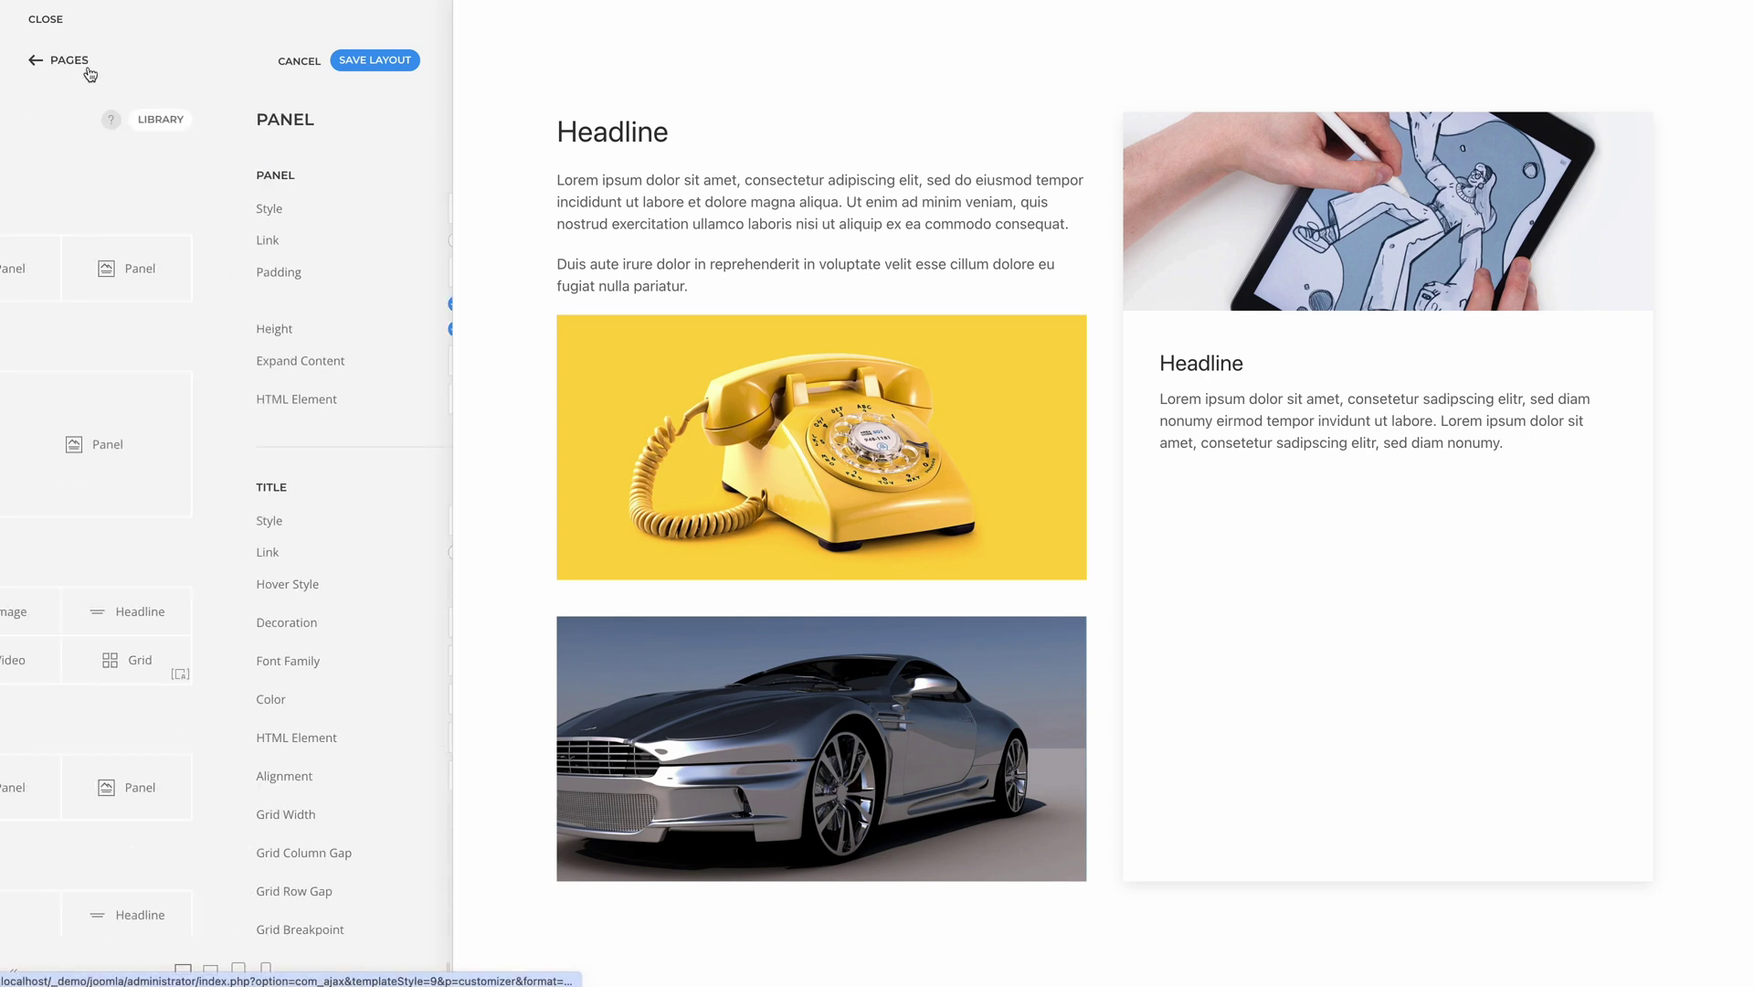
- Drag the Image element under the Panel, then back to its original slot
drag(105, 647, 356, 501)
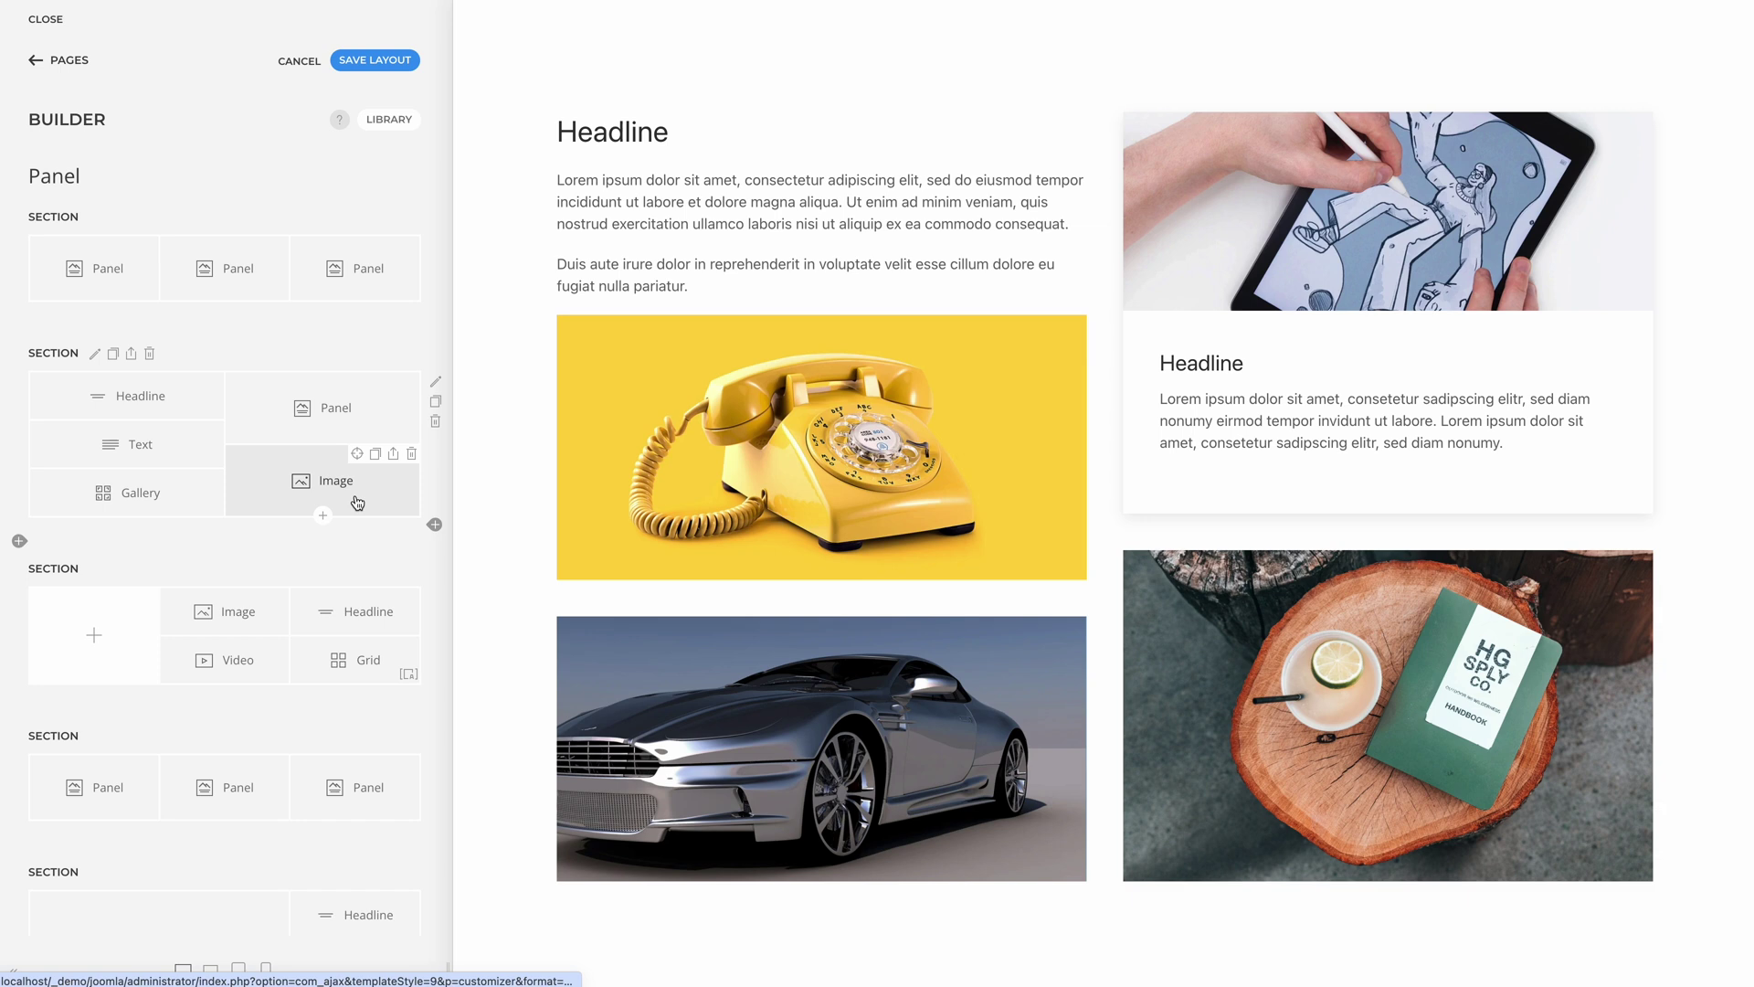
drag(357, 502, 108, 633)
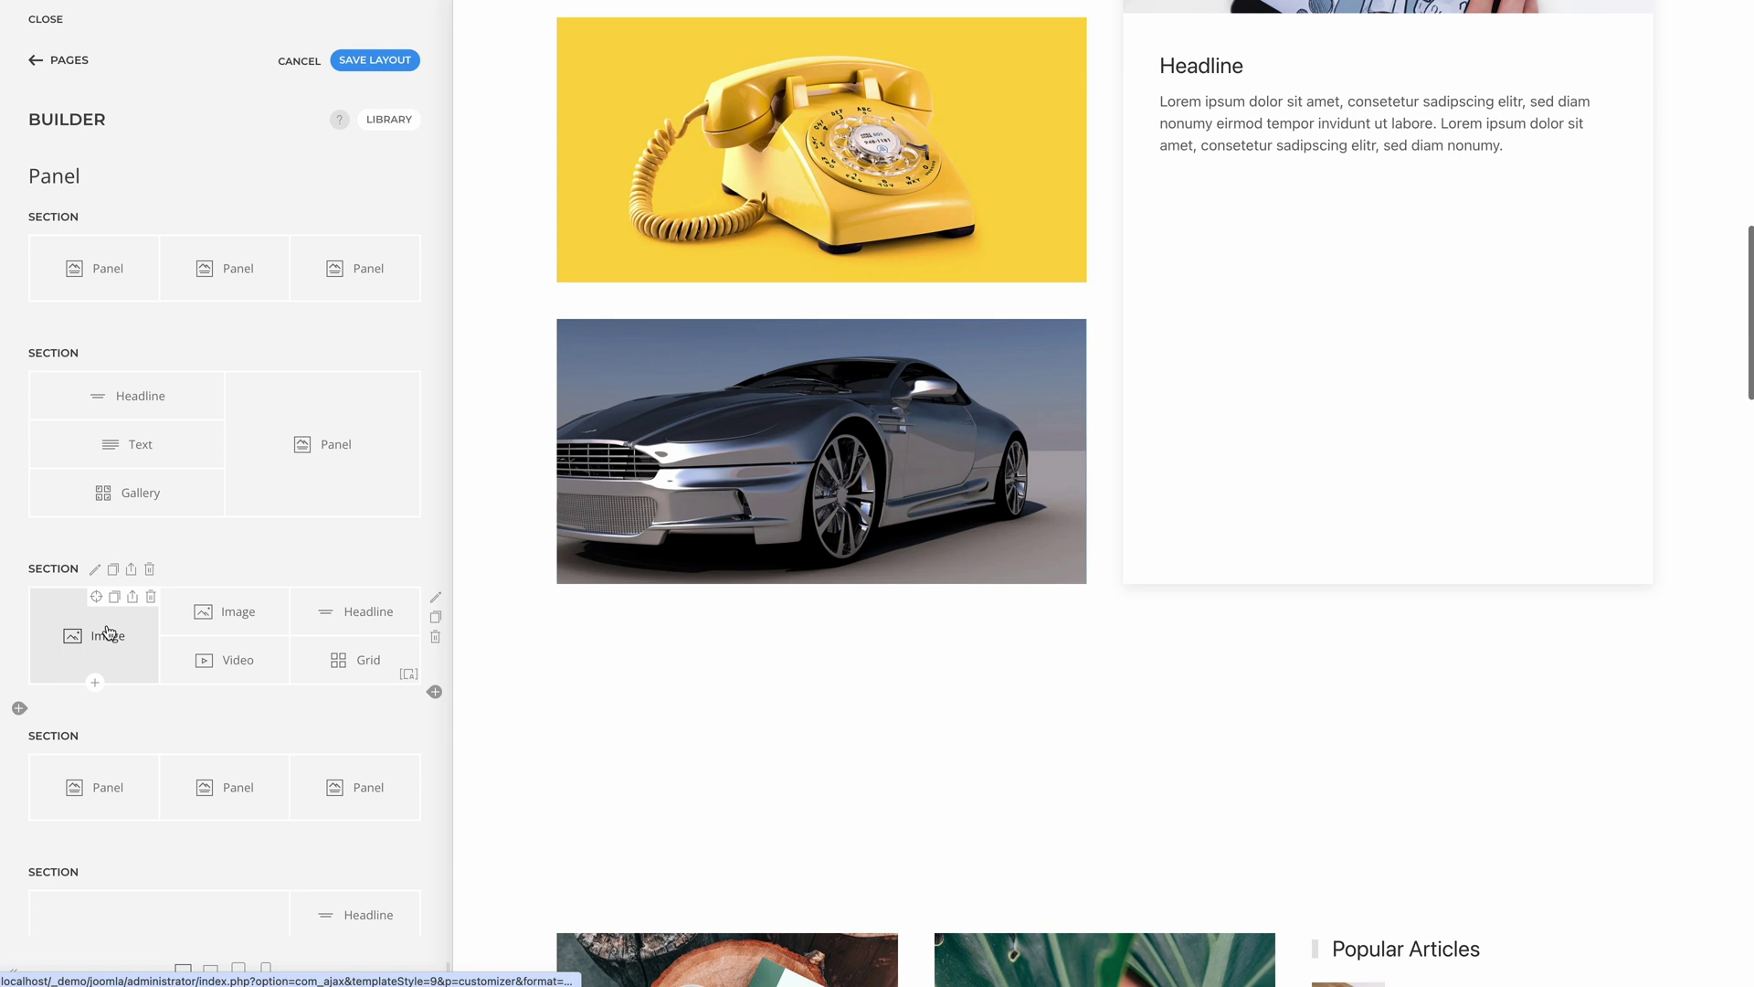
scroll(501, 606, down, 5)
scroll(501, 606, down, 3)
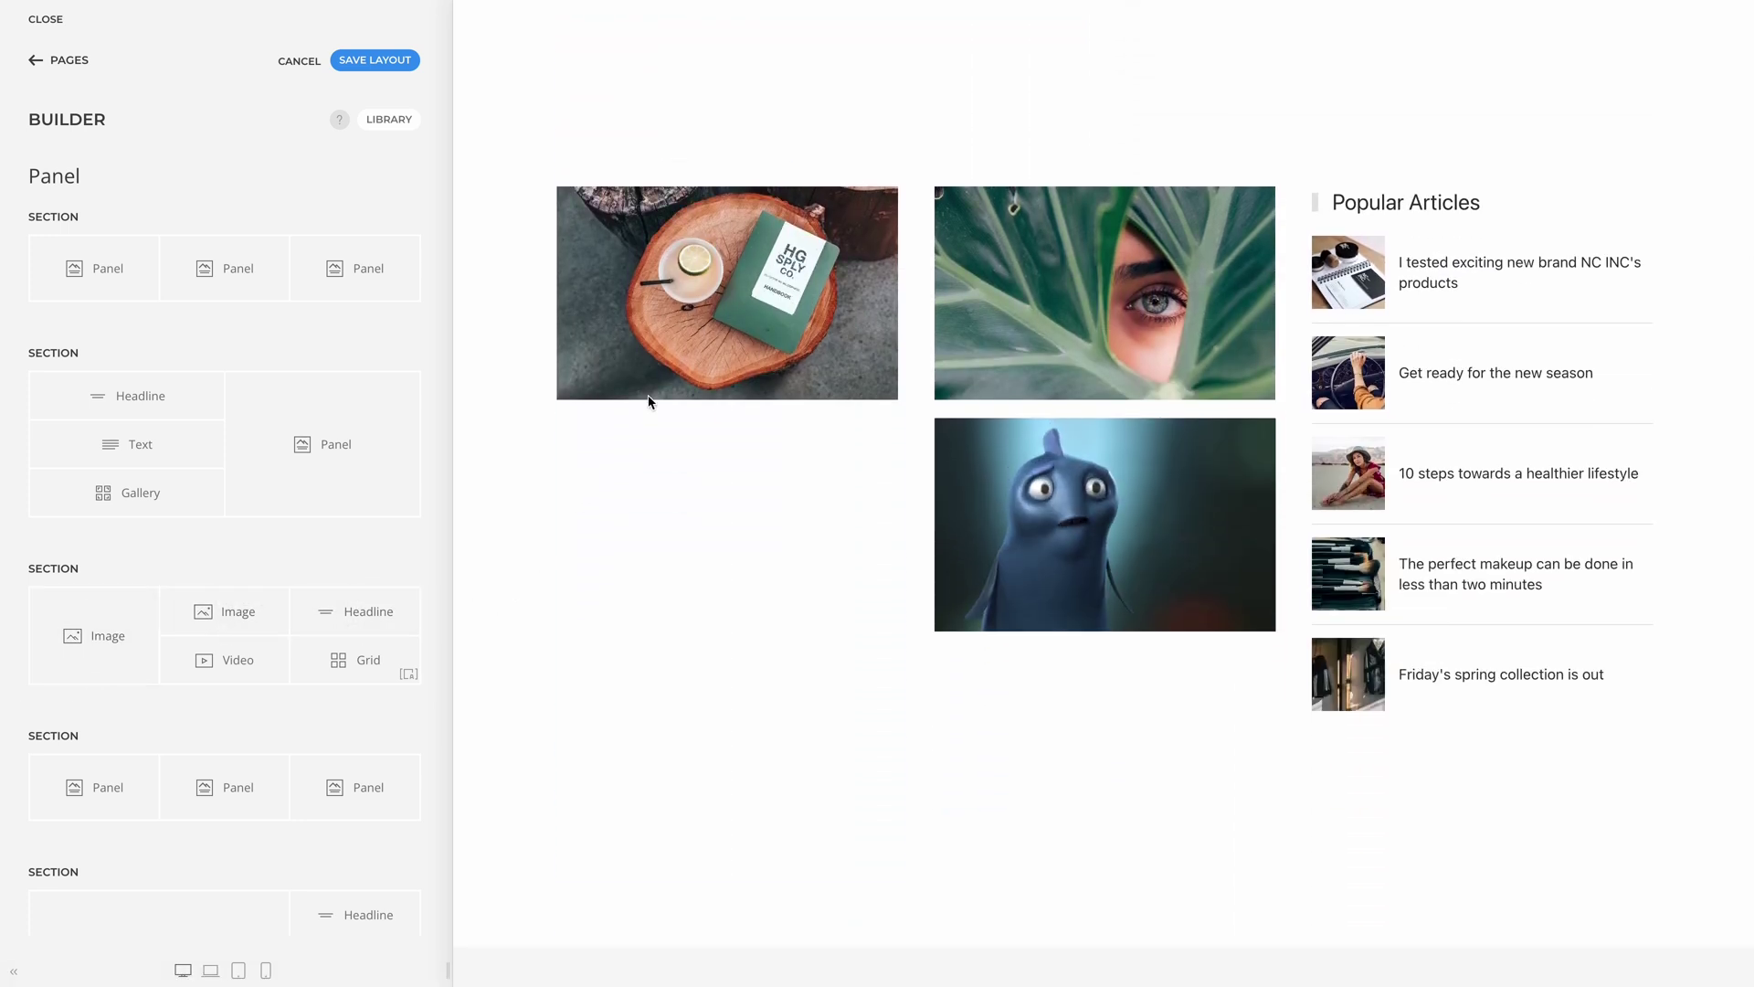
- Set the tree-stump image to fill its column space and bring up the video tile's settings
click(700, 176)
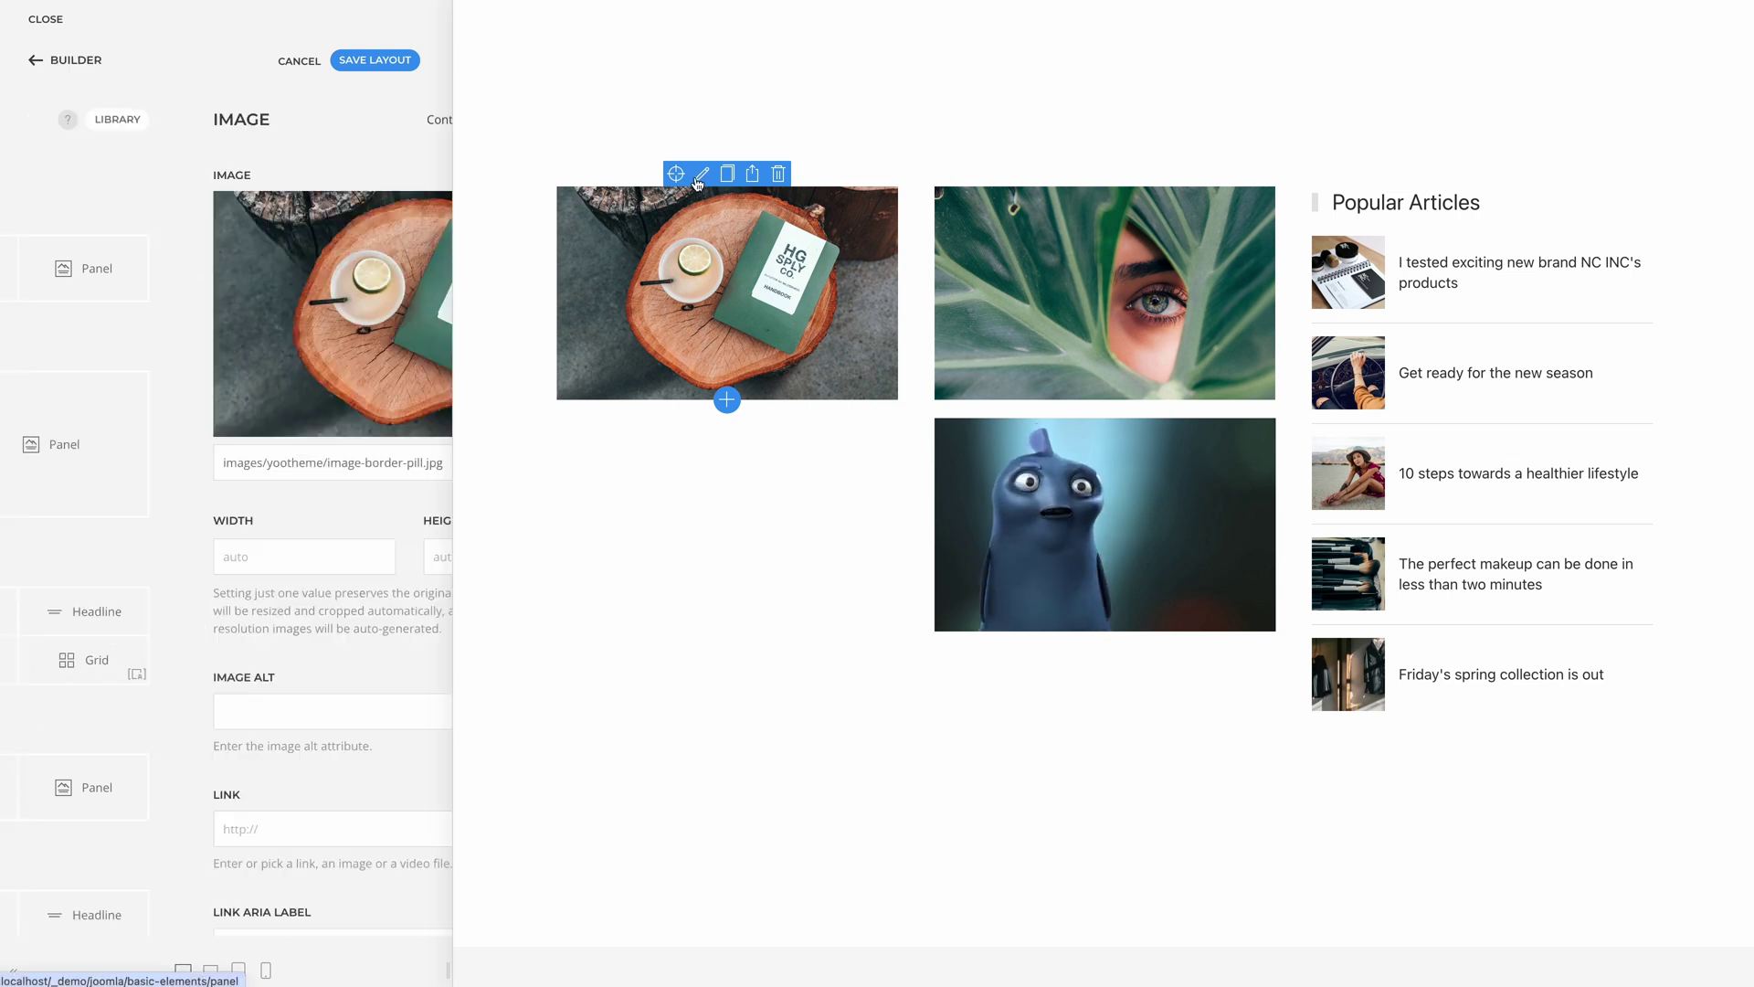
click(335, 127)
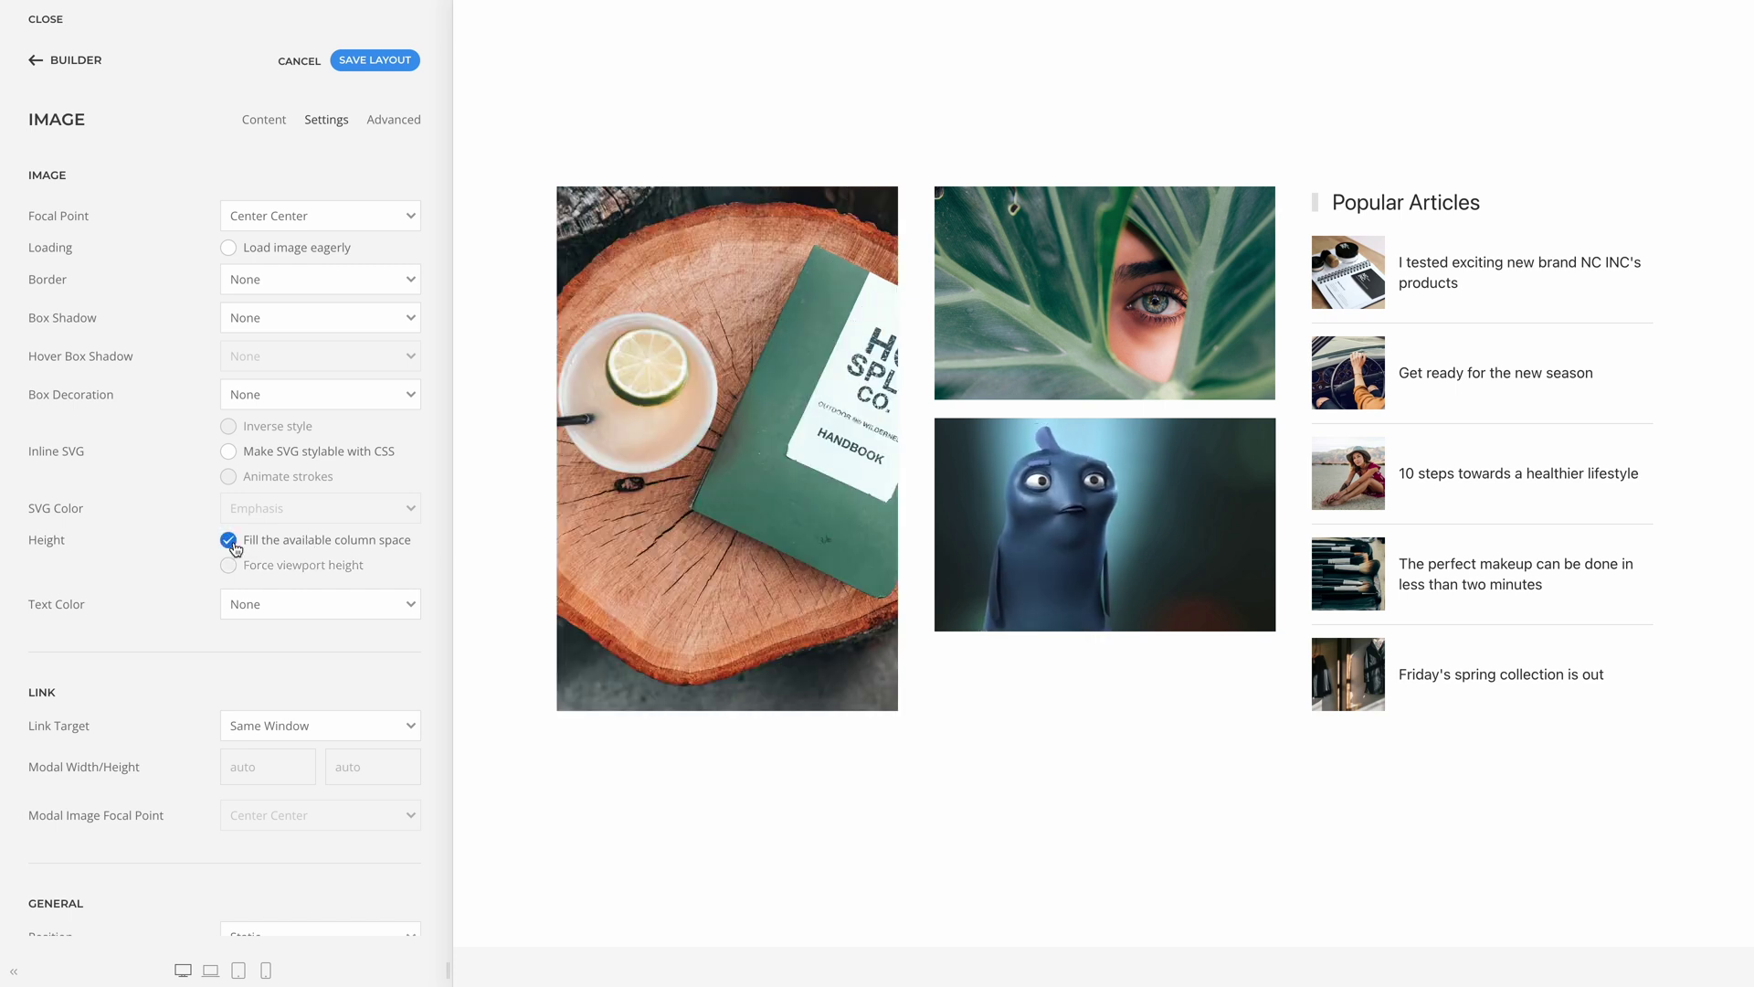
mouse_move(995, 549)
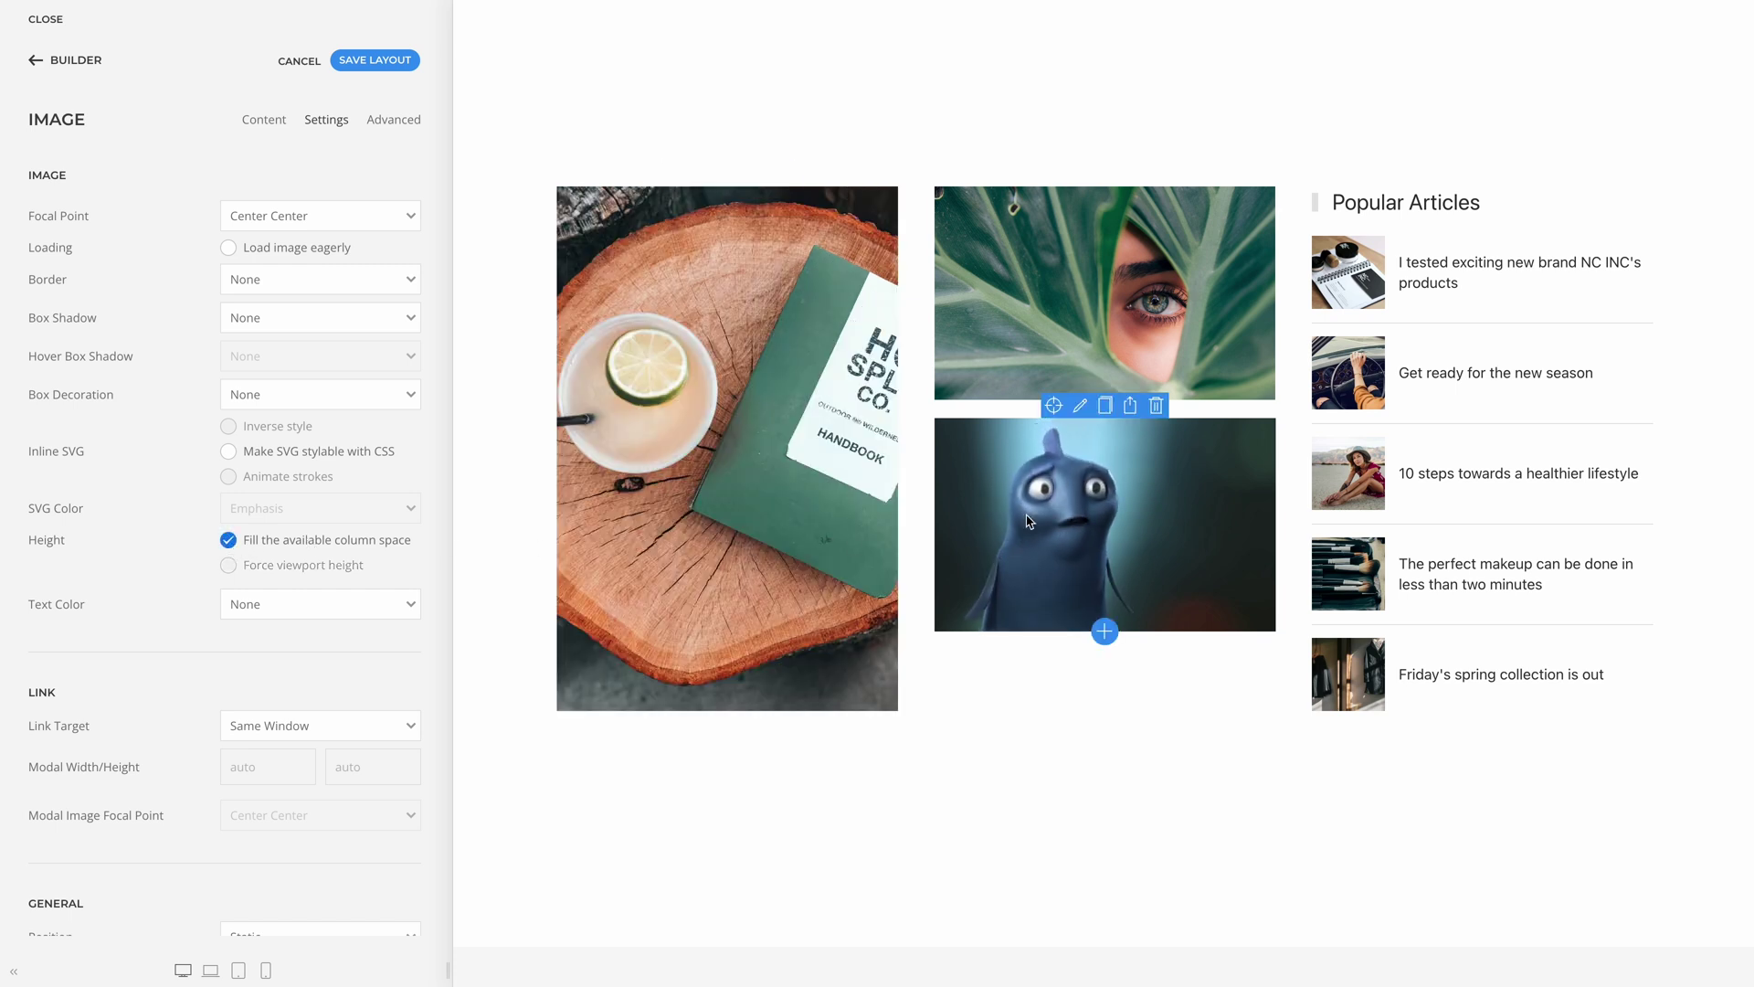
click(1079, 405)
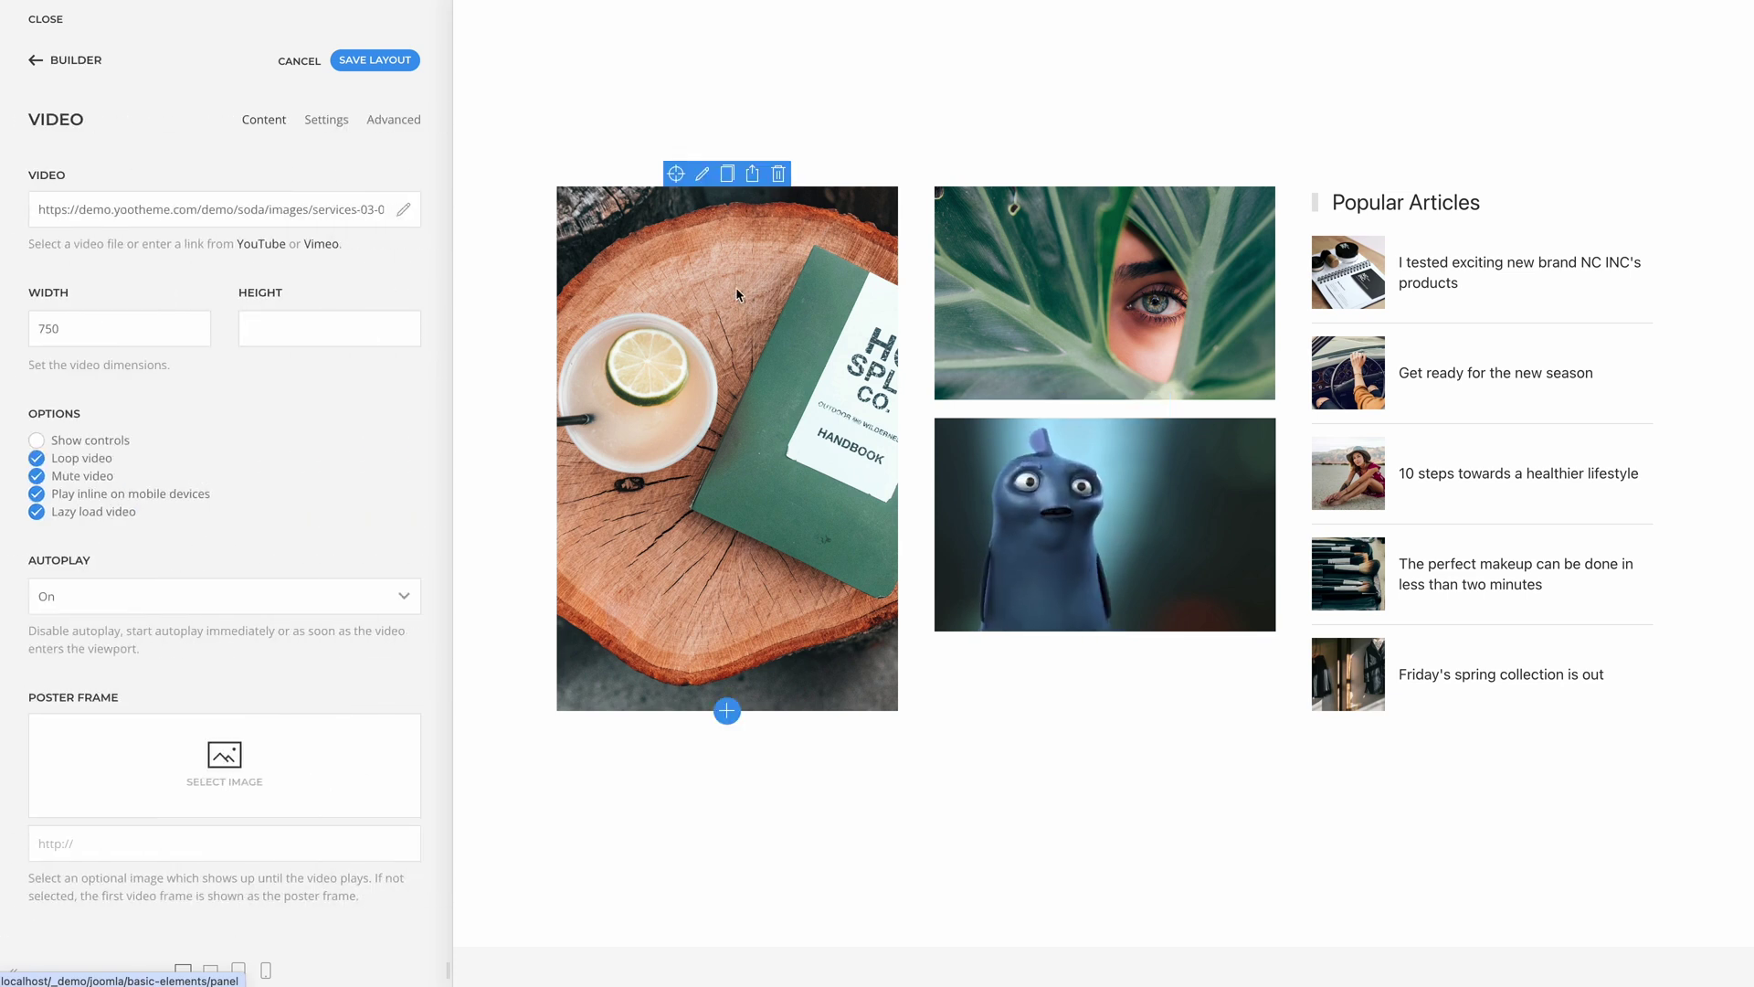
click(340, 129)
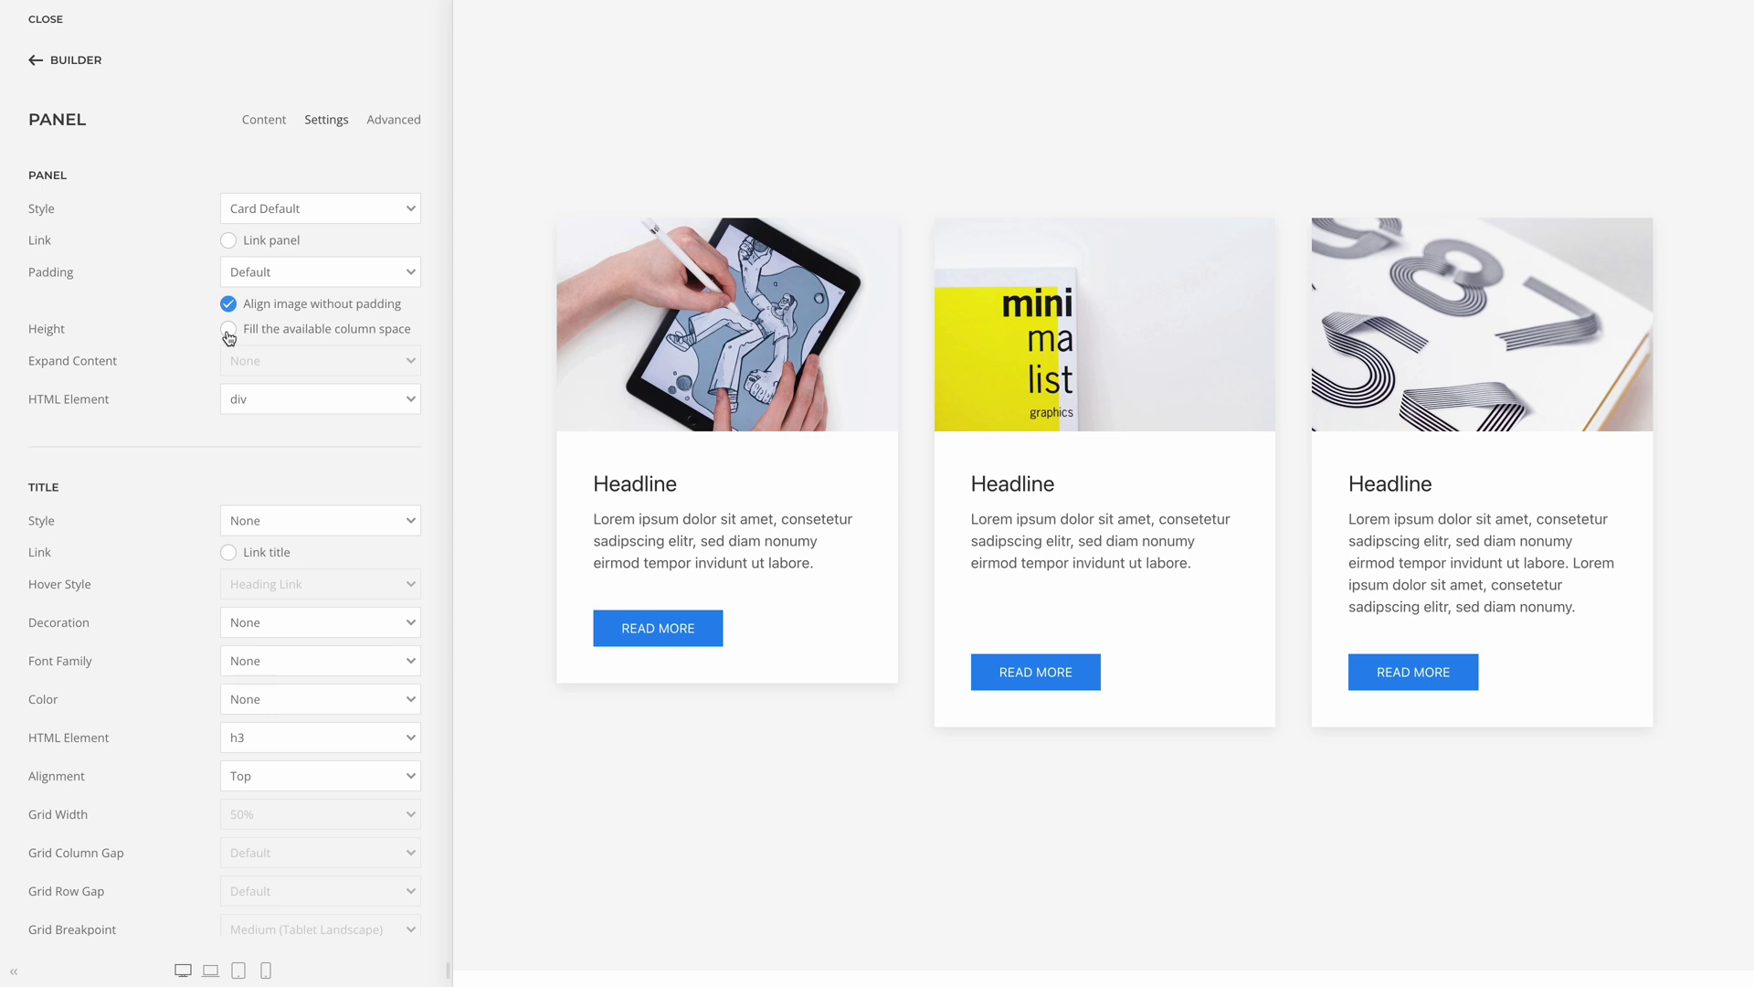
- Make the first card fill its column and expand its content so READ MORE aligns at the bottom
click(229, 335)
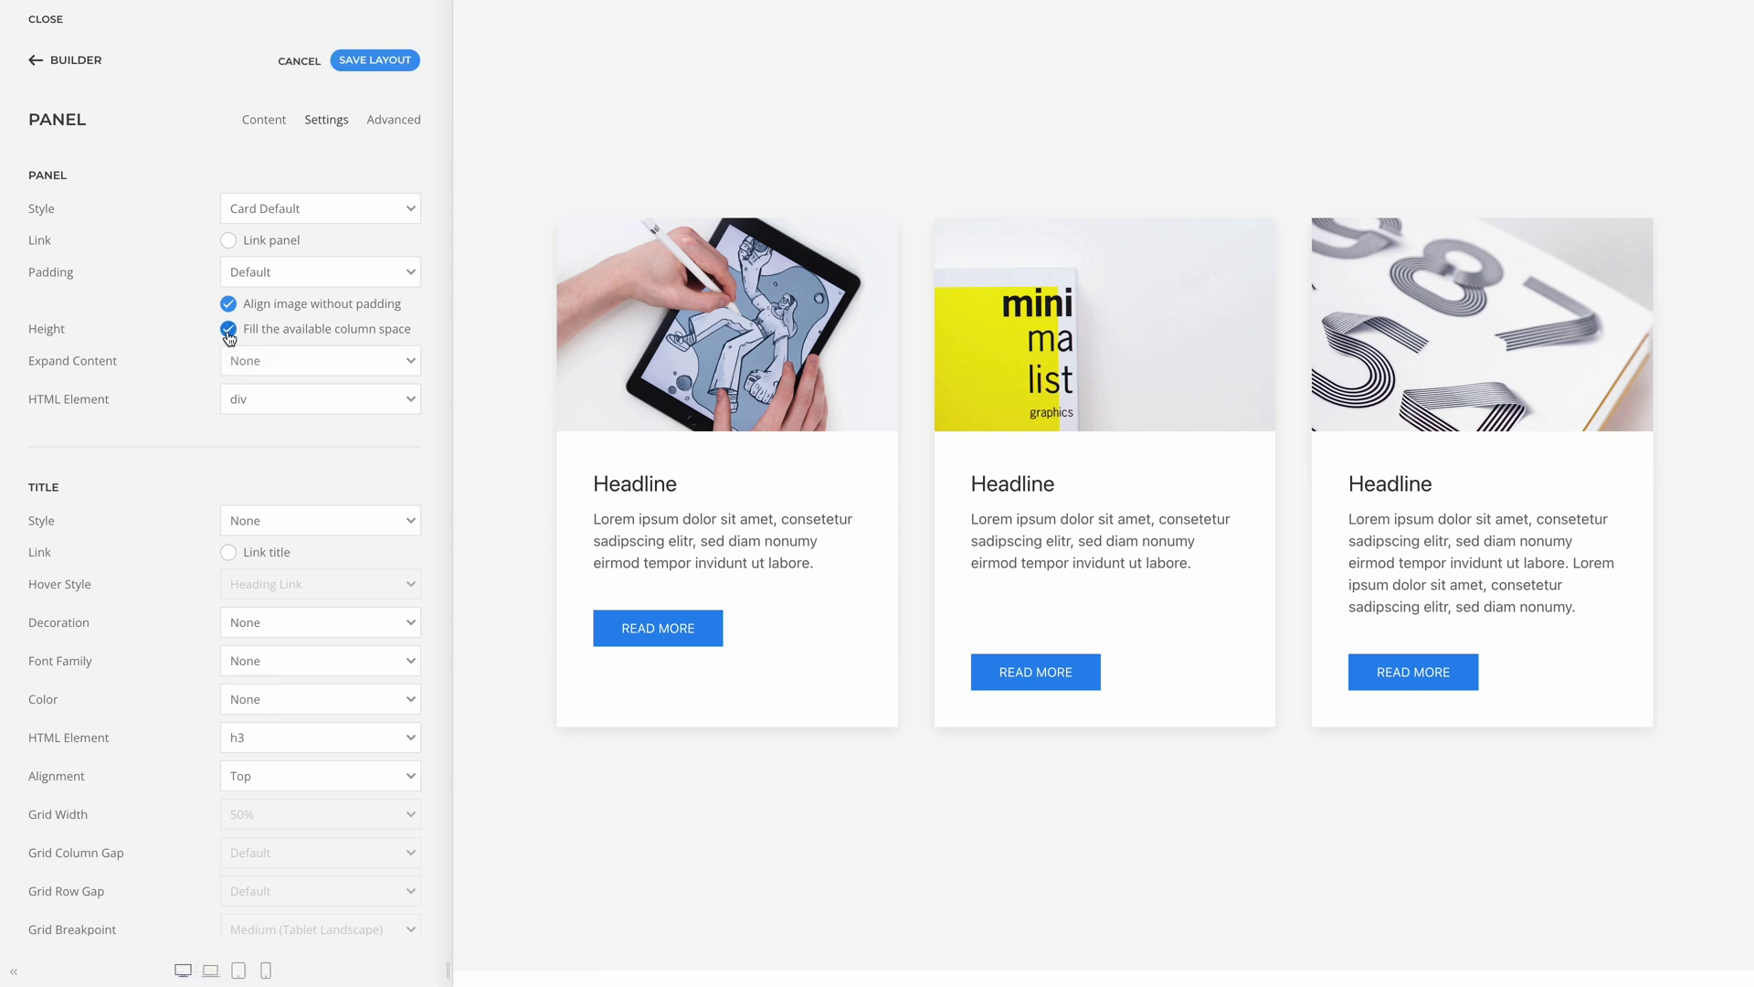
click(352, 365)
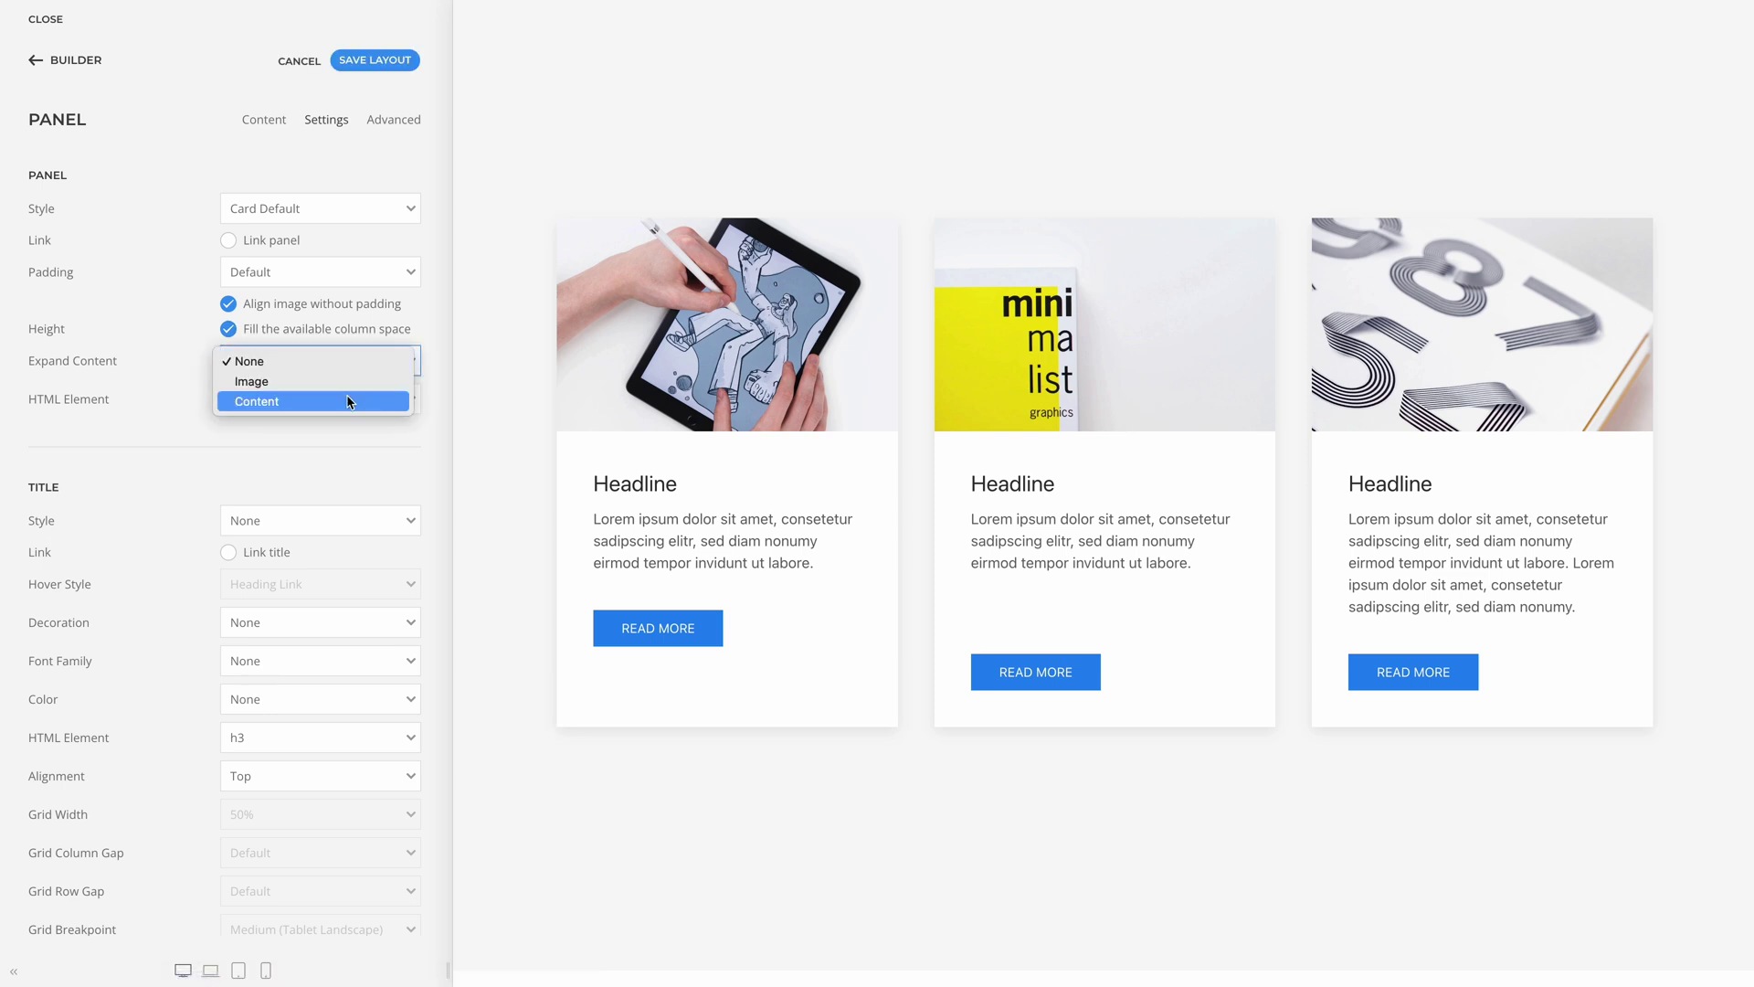
click(347, 403)
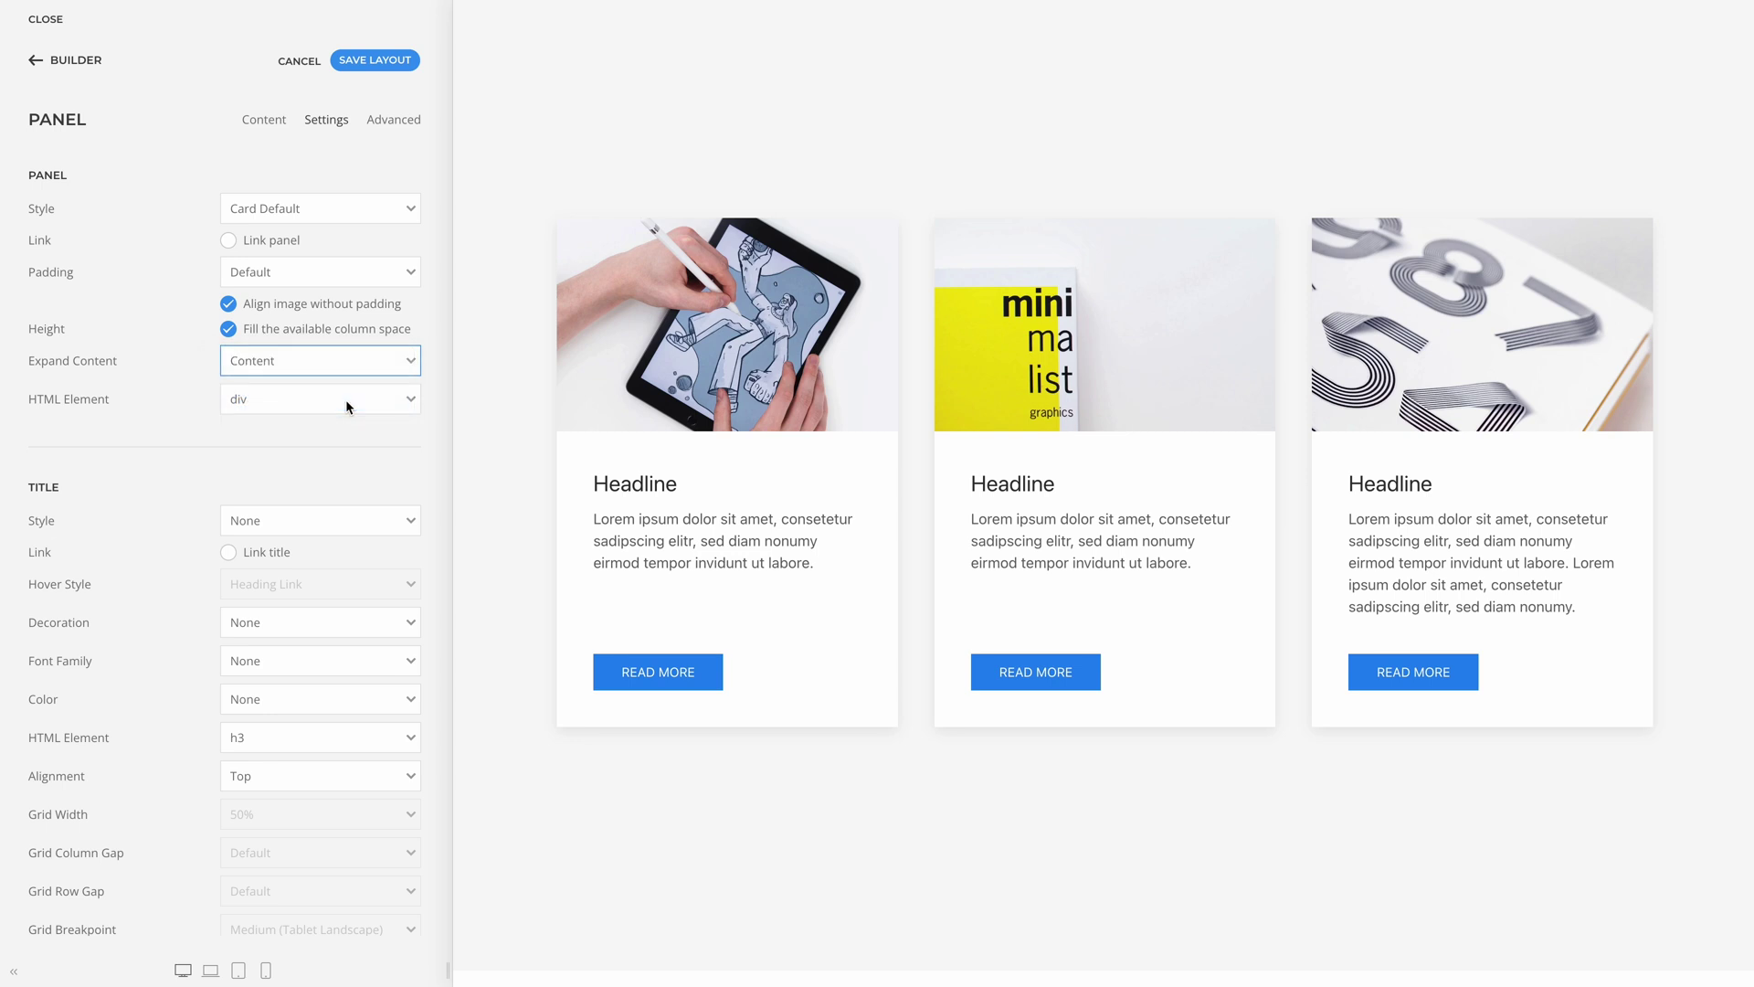
scroll(520, 403, down, 10)
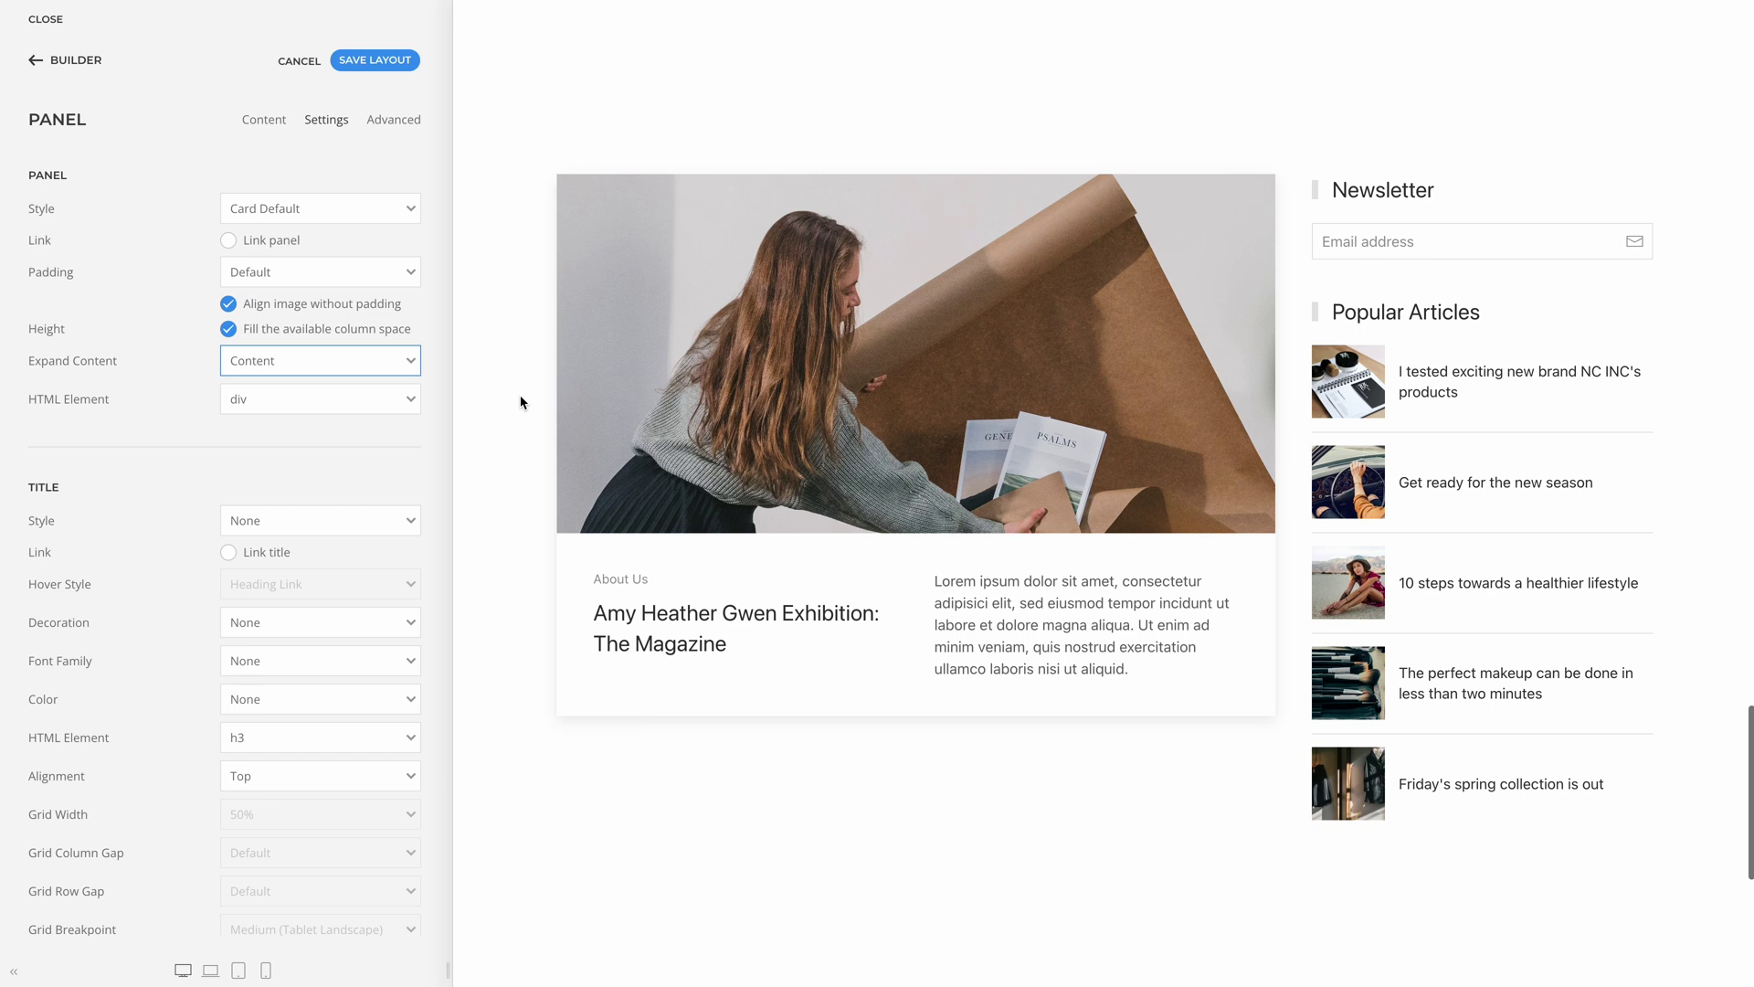
- Make the About Us card fill its column height and set Expand Content to Image
mouse_move(792, 382)
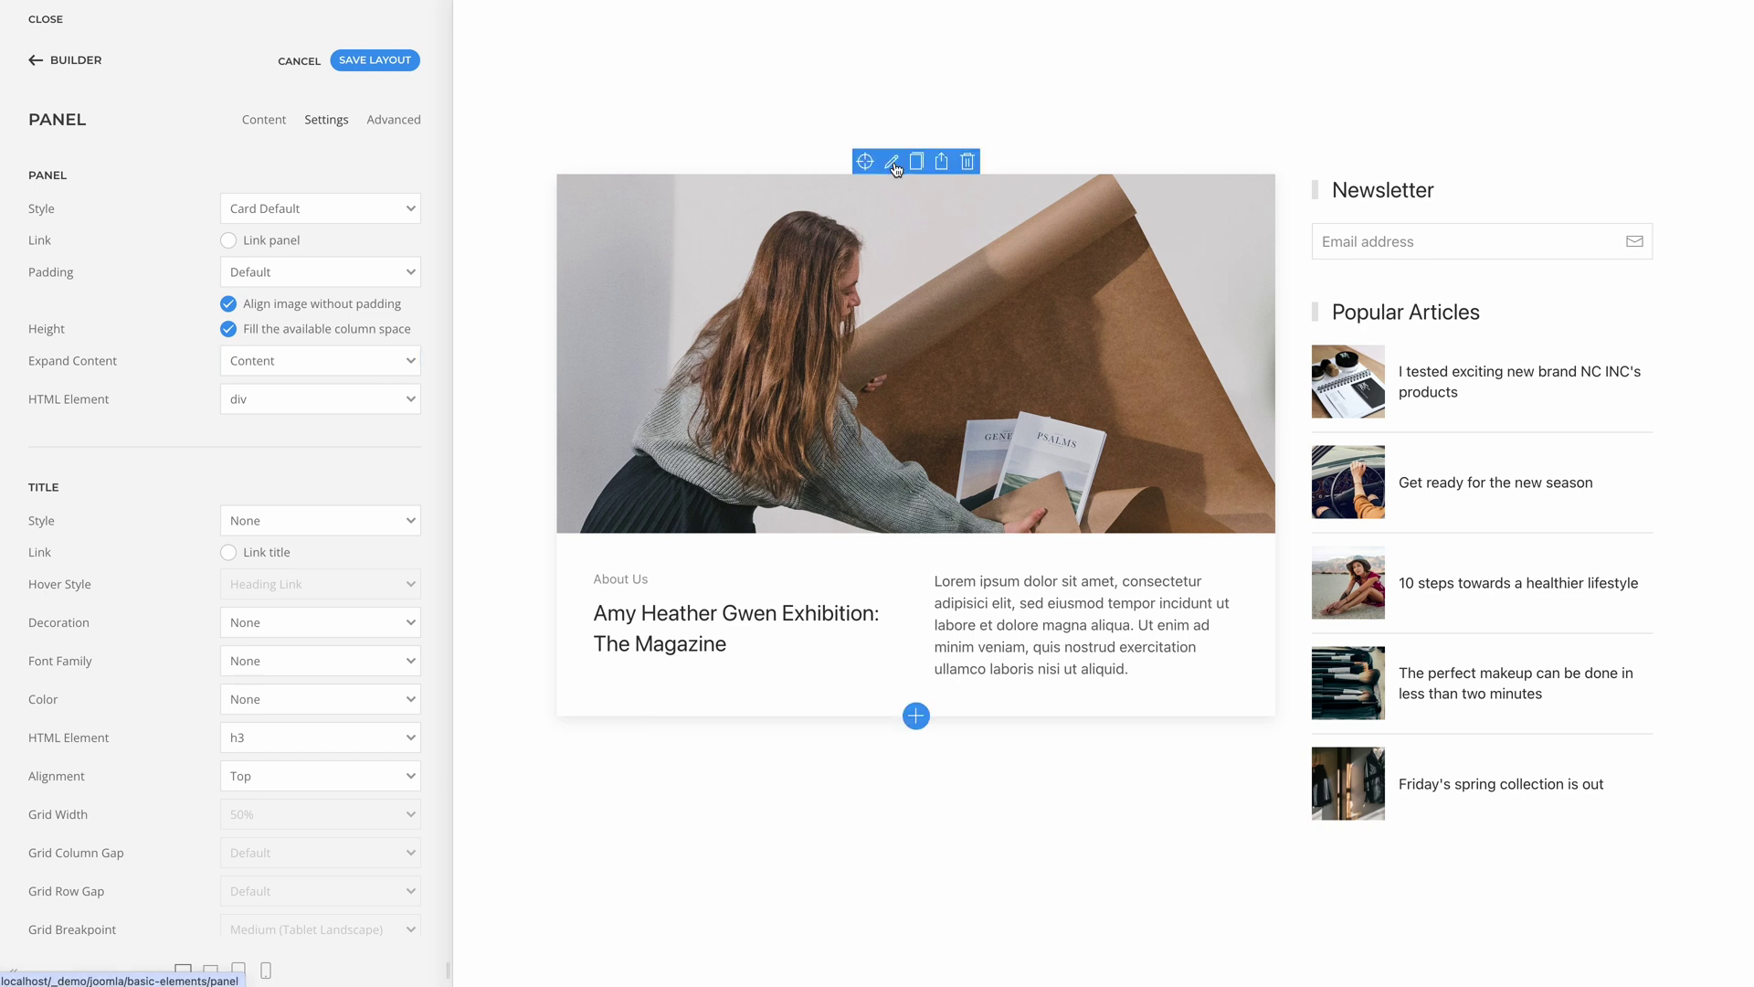
click(891, 161)
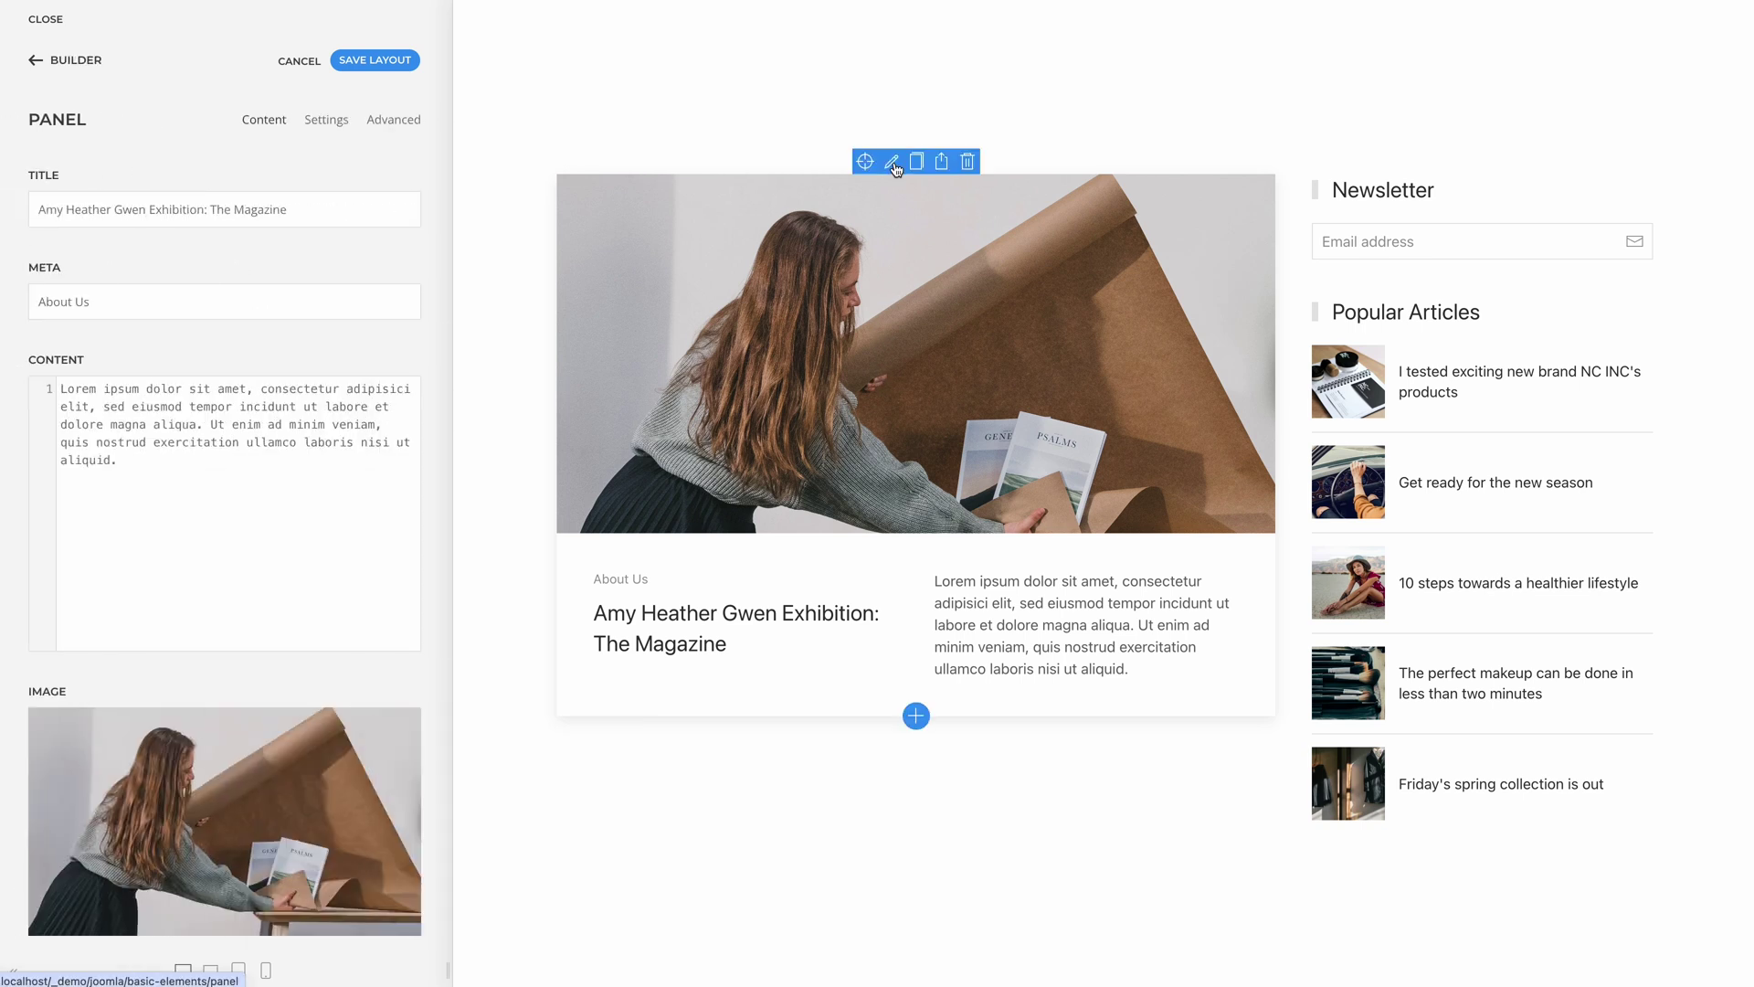
click(327, 129)
click(229, 330)
click(256, 360)
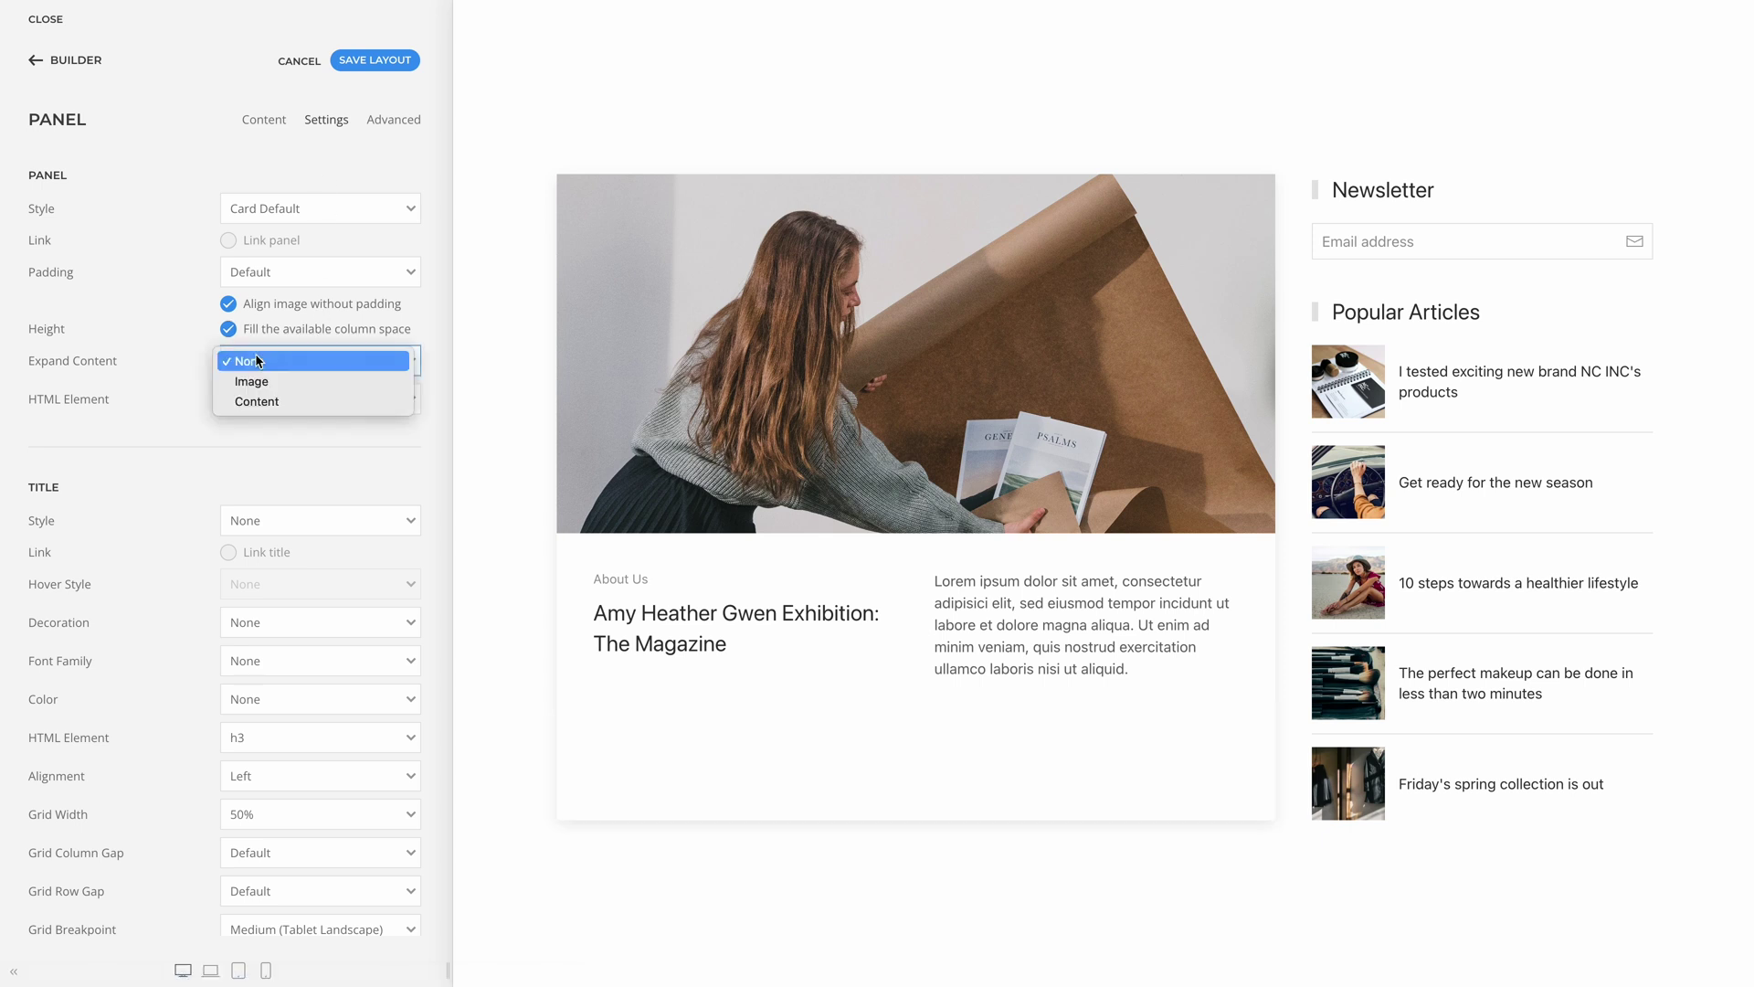
click(287, 382)
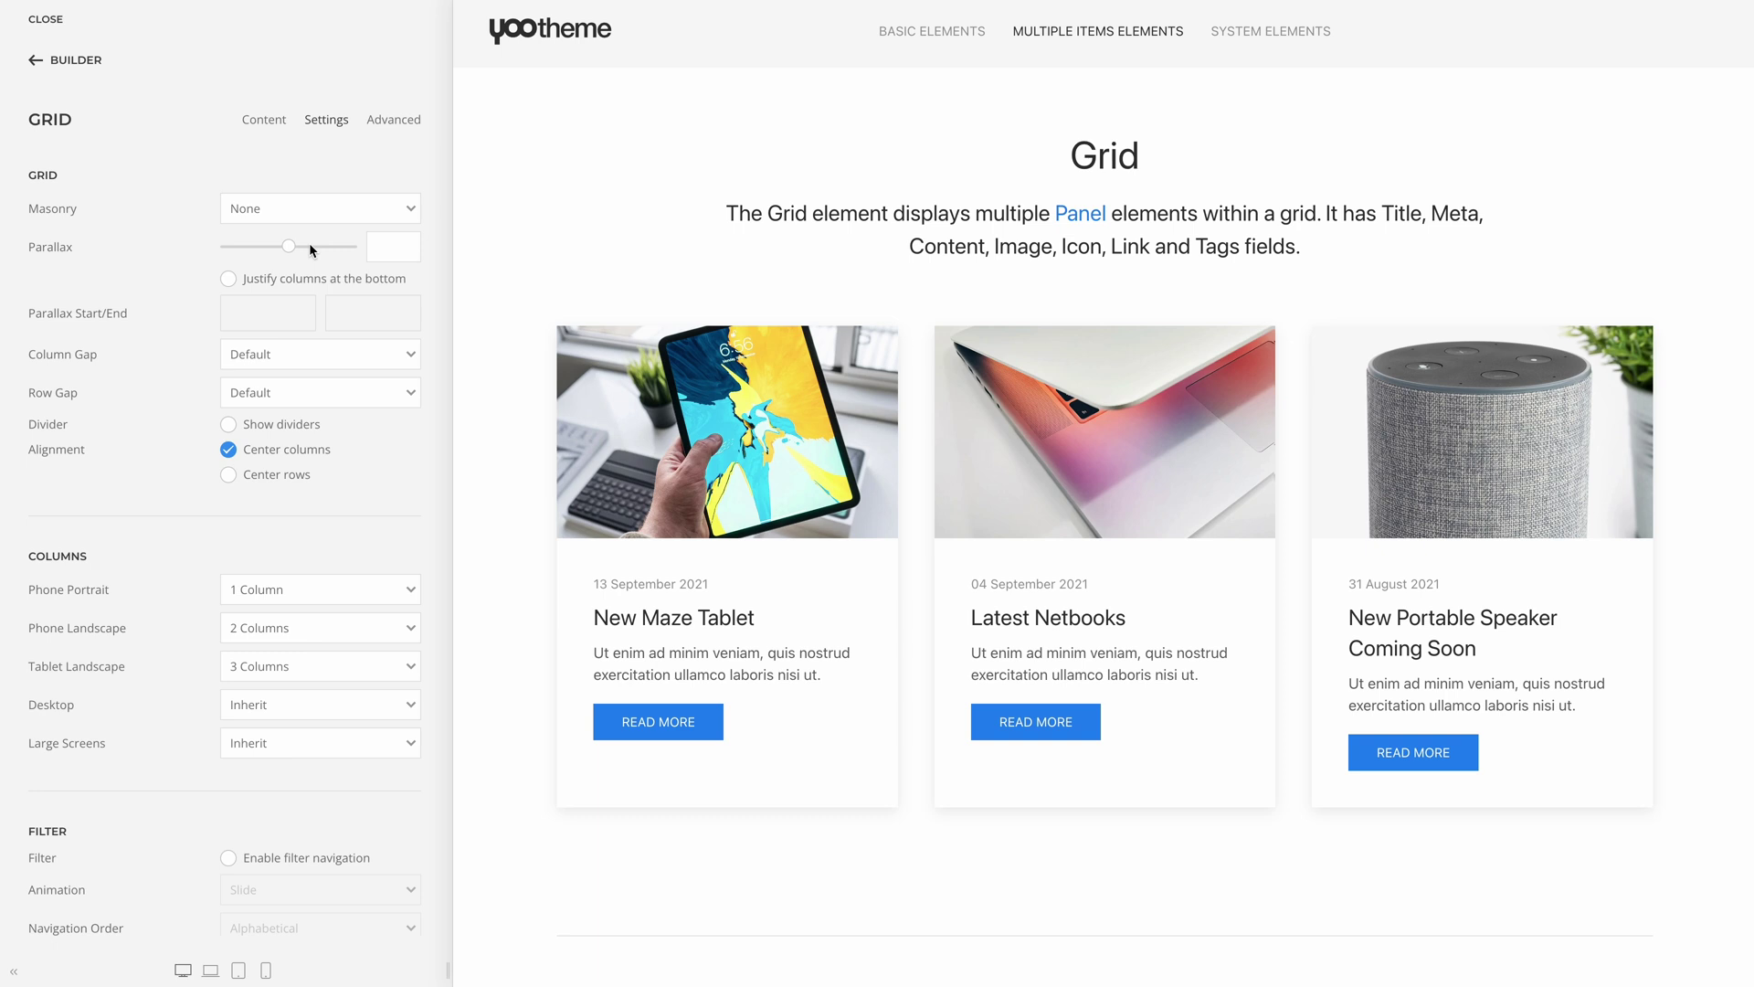
- Tick 'Fill the available panel space' for the Grid's product cards so Read More buttons align
scroll(308, 243, down, 5)
scroll(309, 243, down, 10)
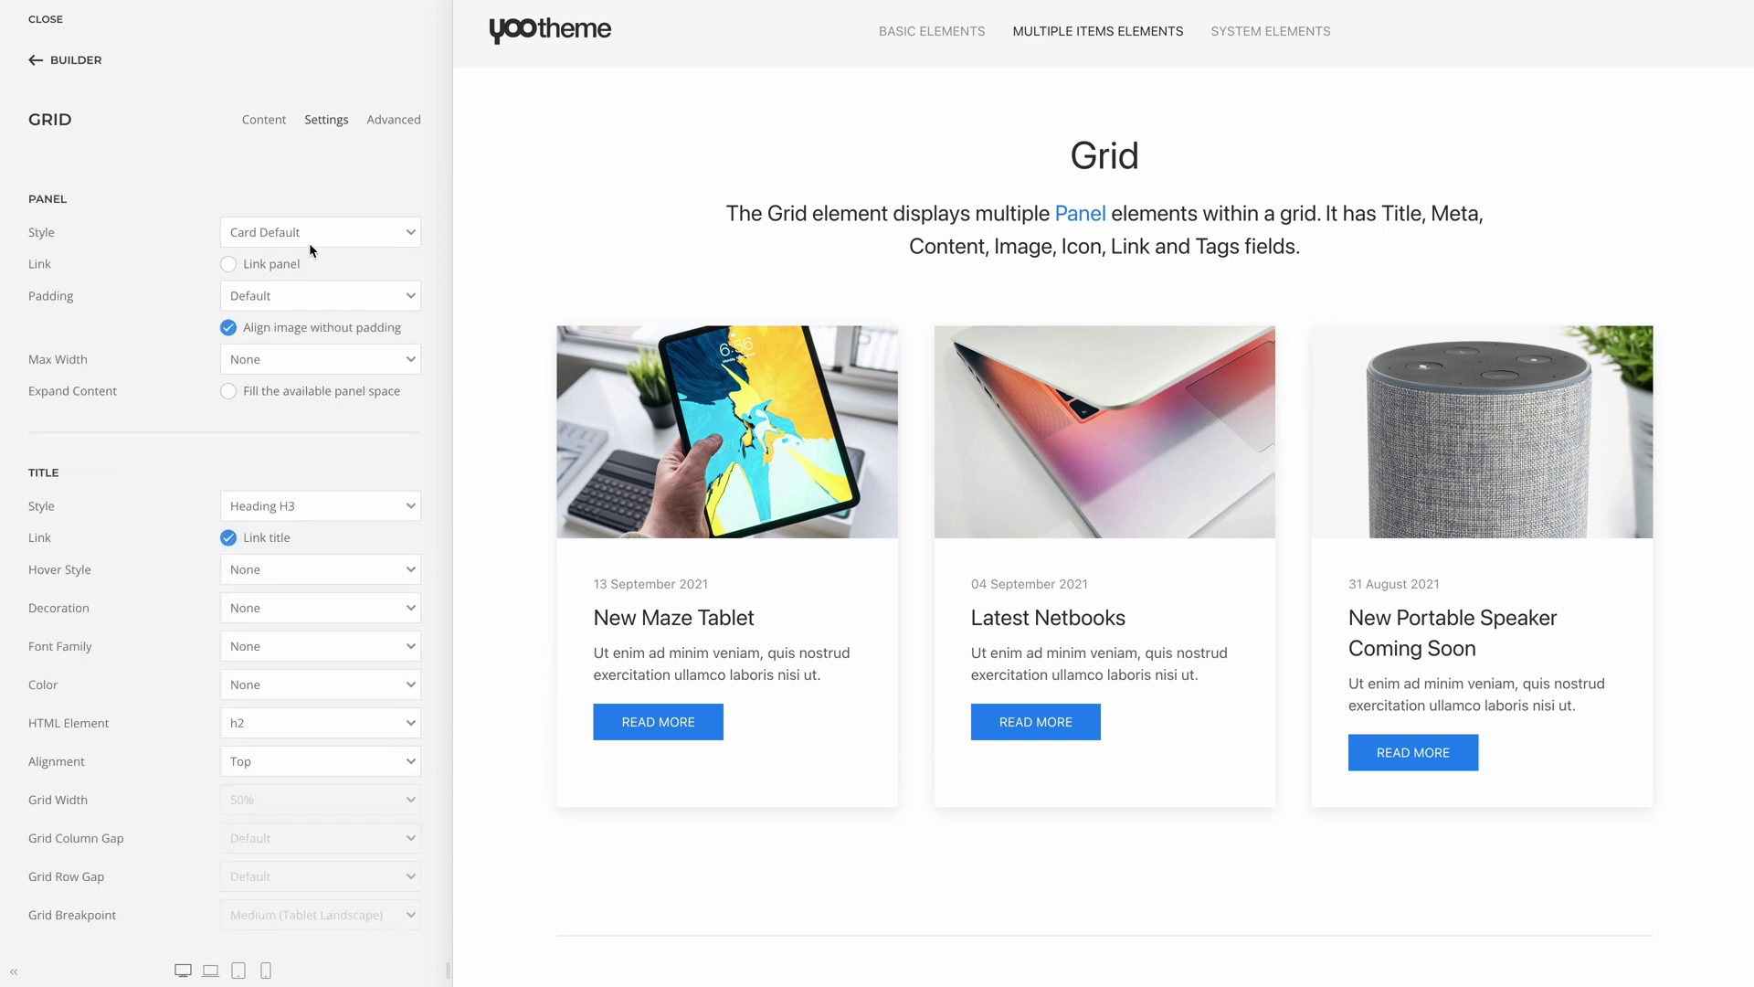
click(228, 391)
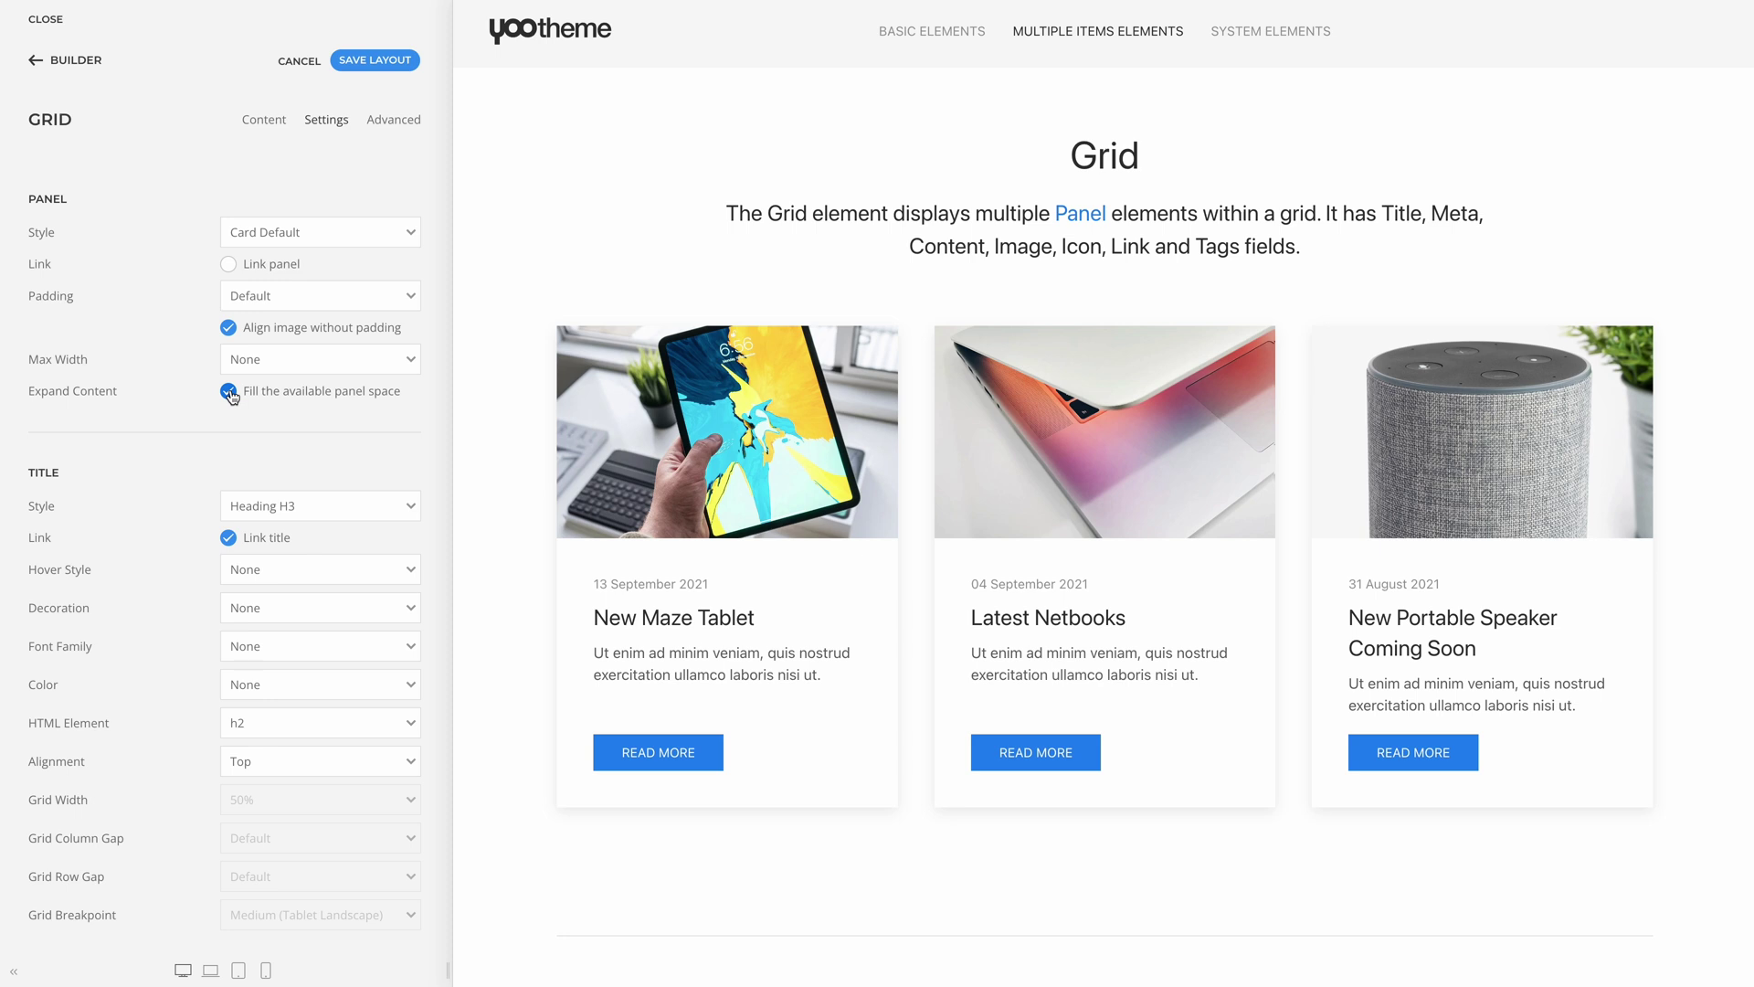
scroll(320, 246, down, 5)
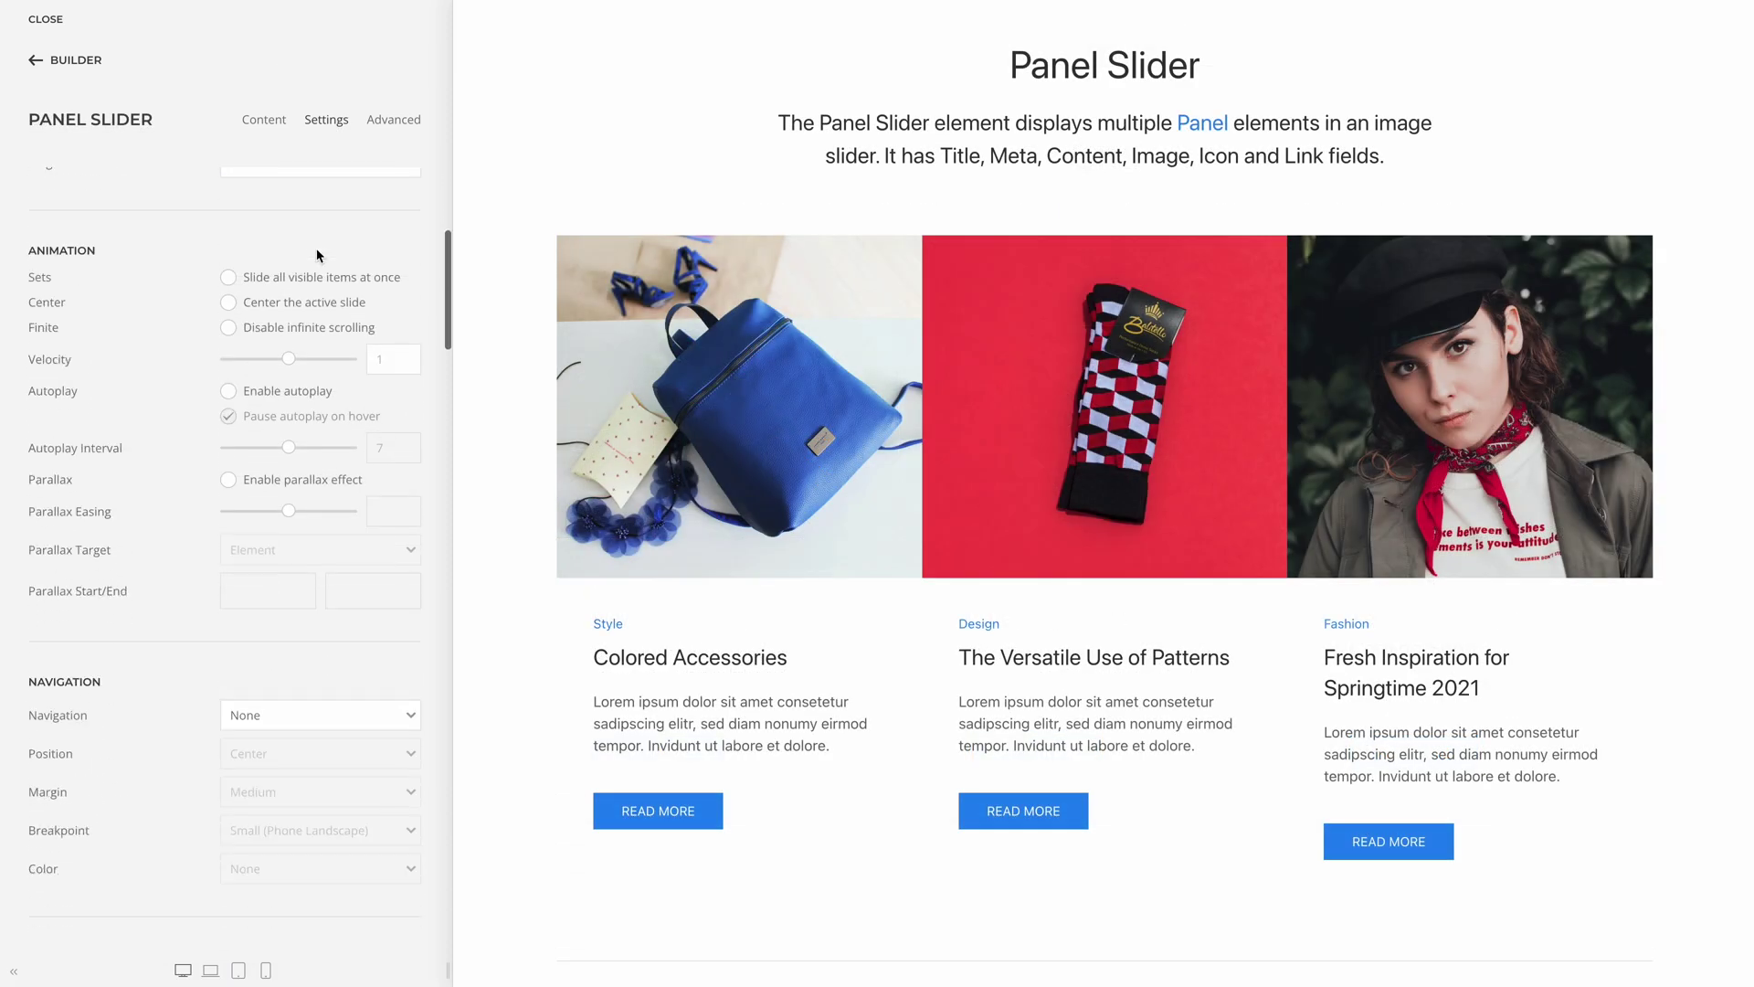
scroll(319, 255, down, 10)
scroll(319, 255, down, 3)
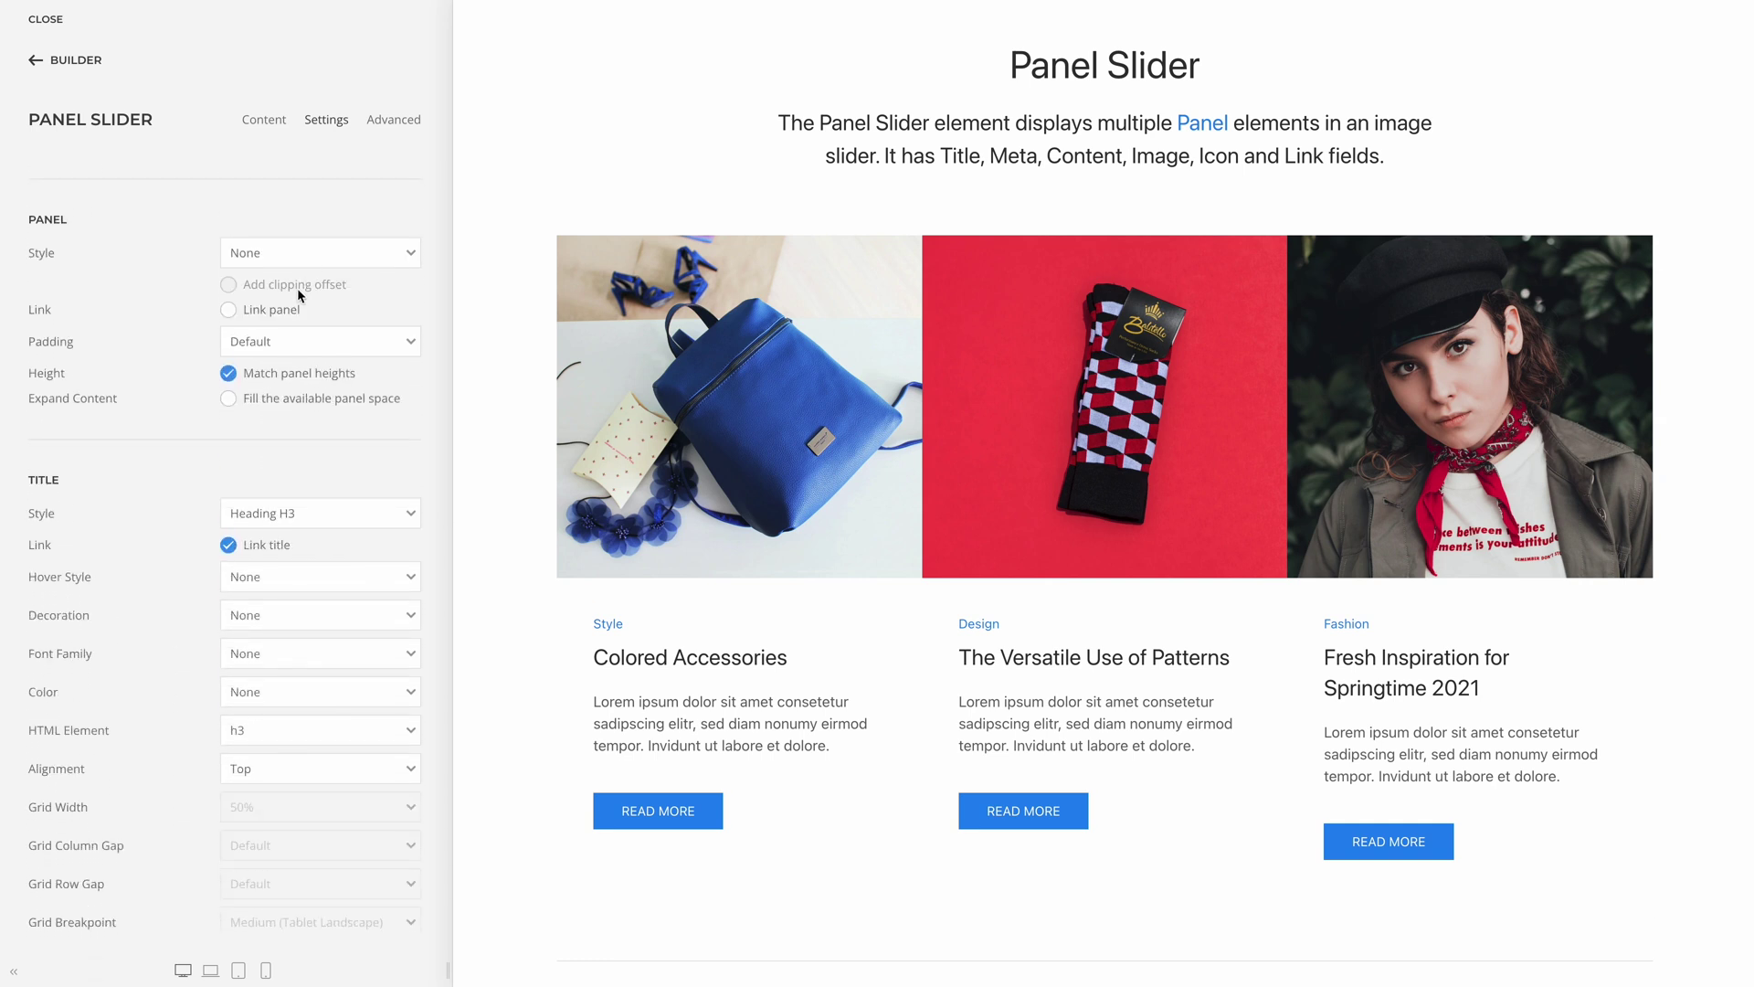
- Tick 'Fill the available panel space' under the Panel Slider's Expand Content setting
click(228, 404)
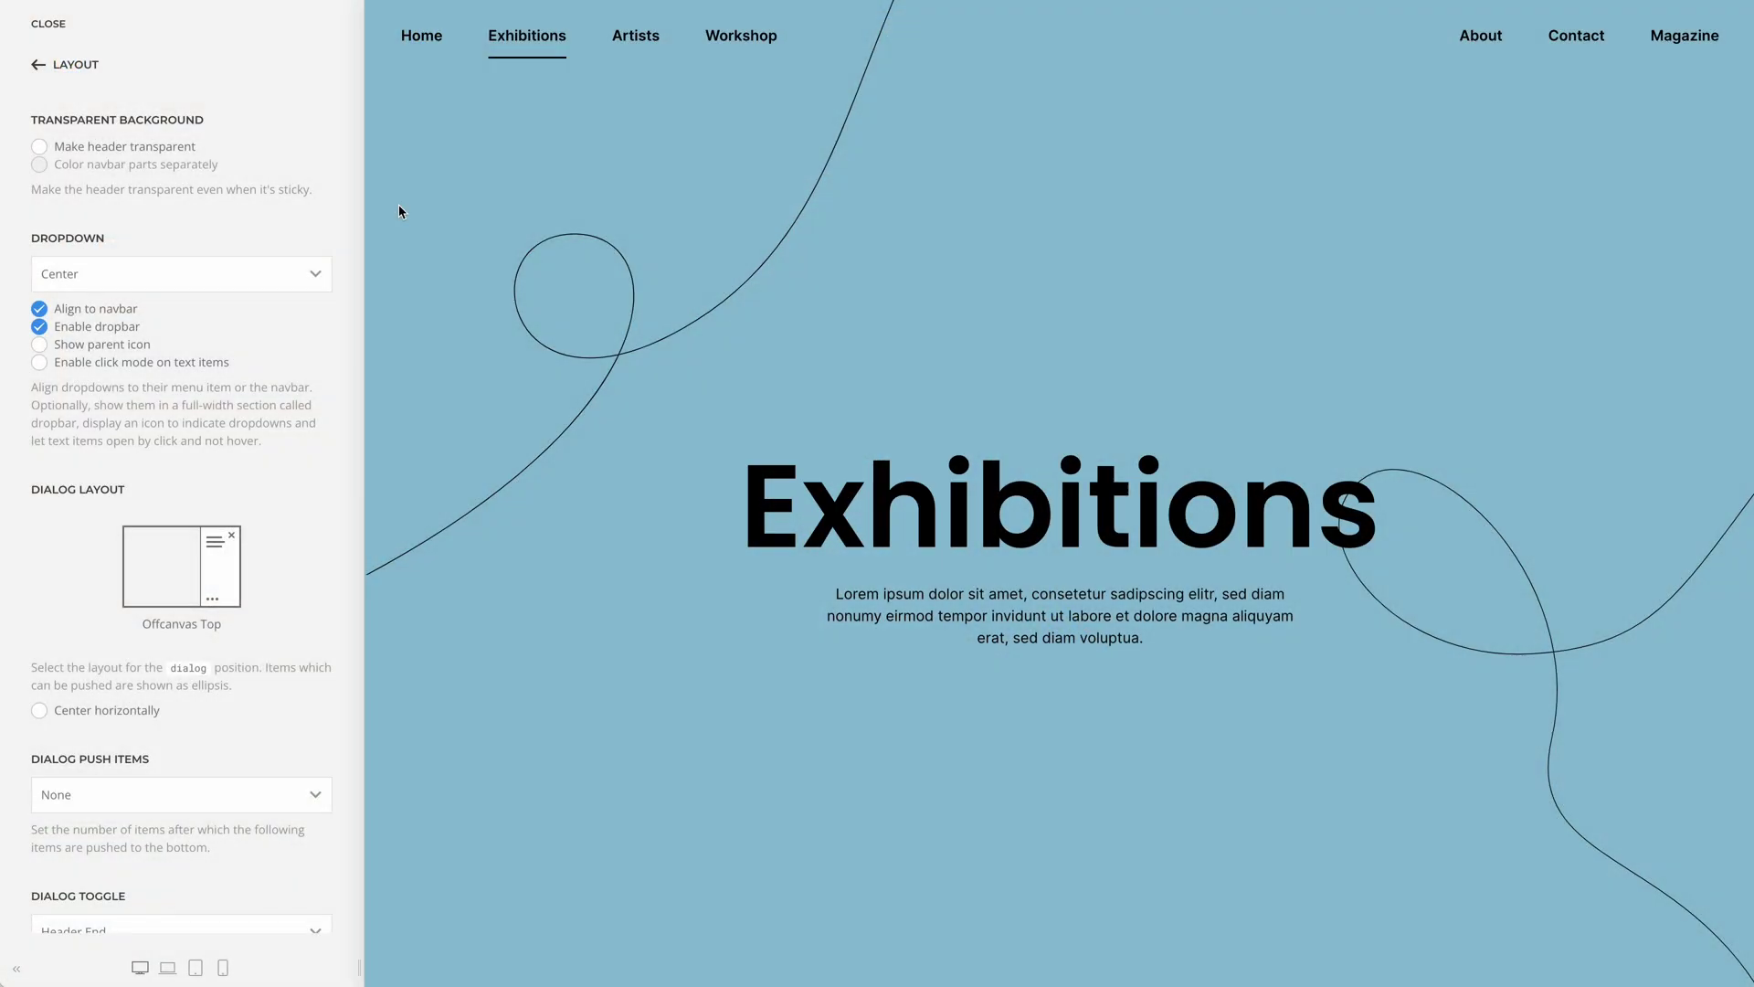
- Scroll the Exhibitions preview to check the transparent header's navbar colours over each section
scroll(399, 212, down, 6)
scroll(399, 212, down, 5)
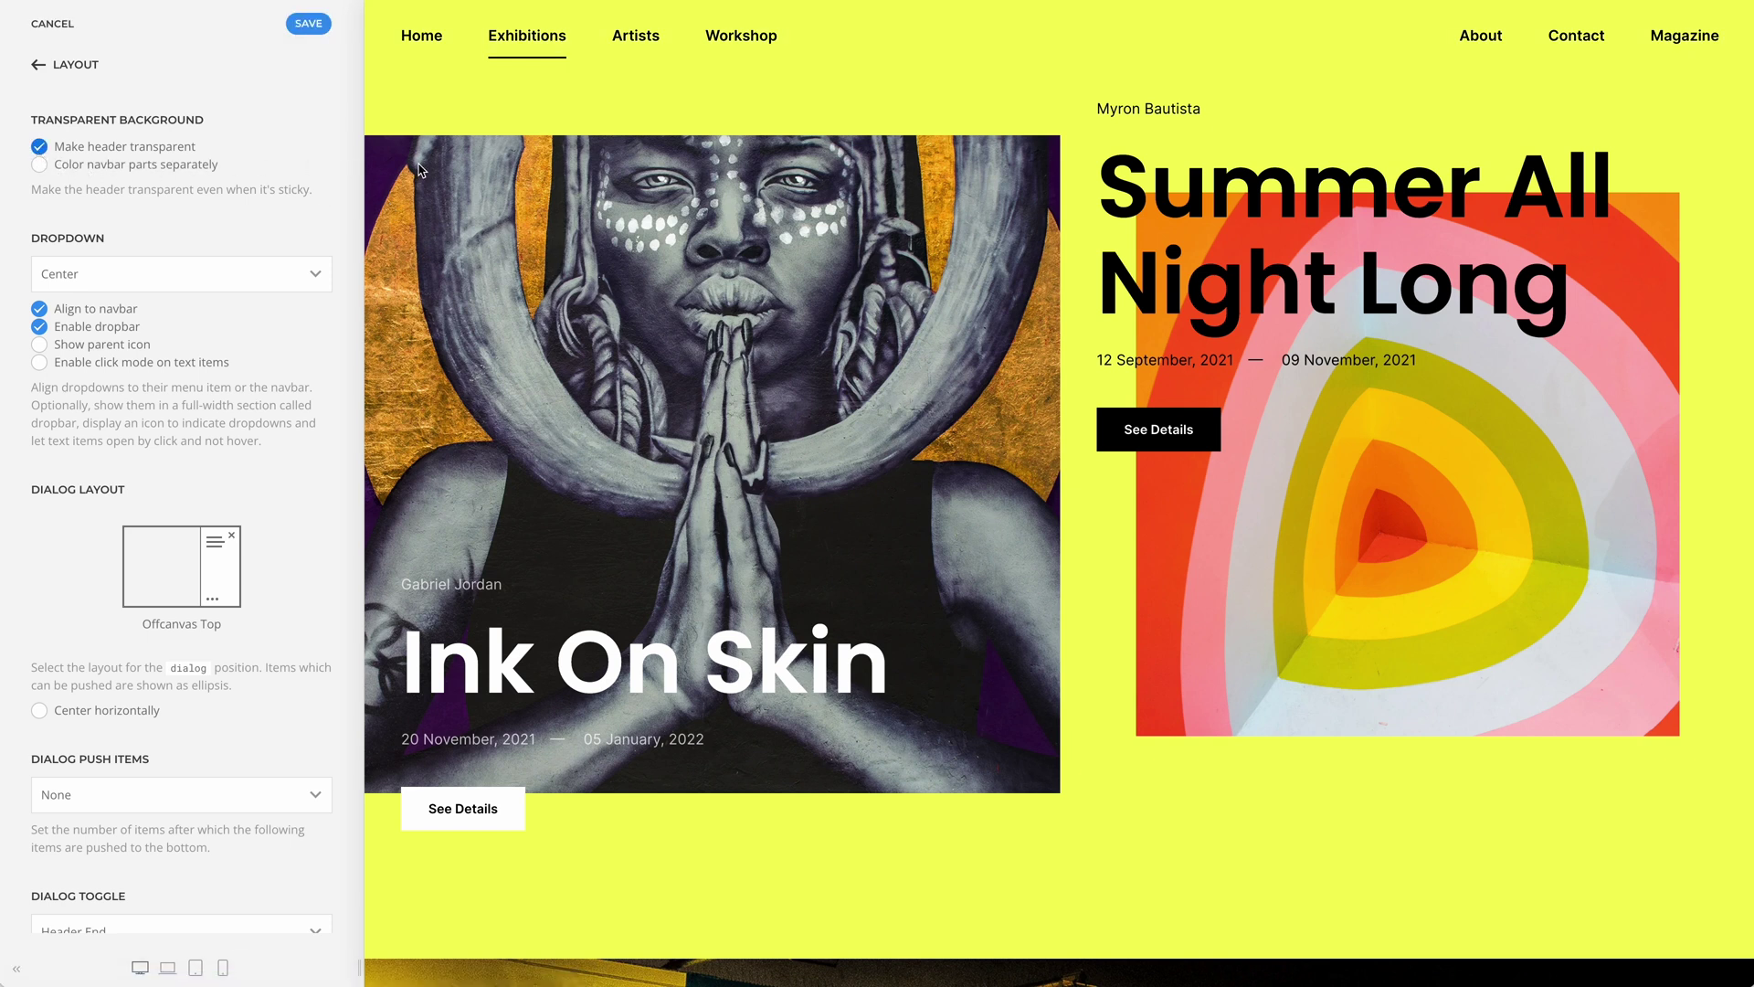
scroll(419, 170, down, 9)
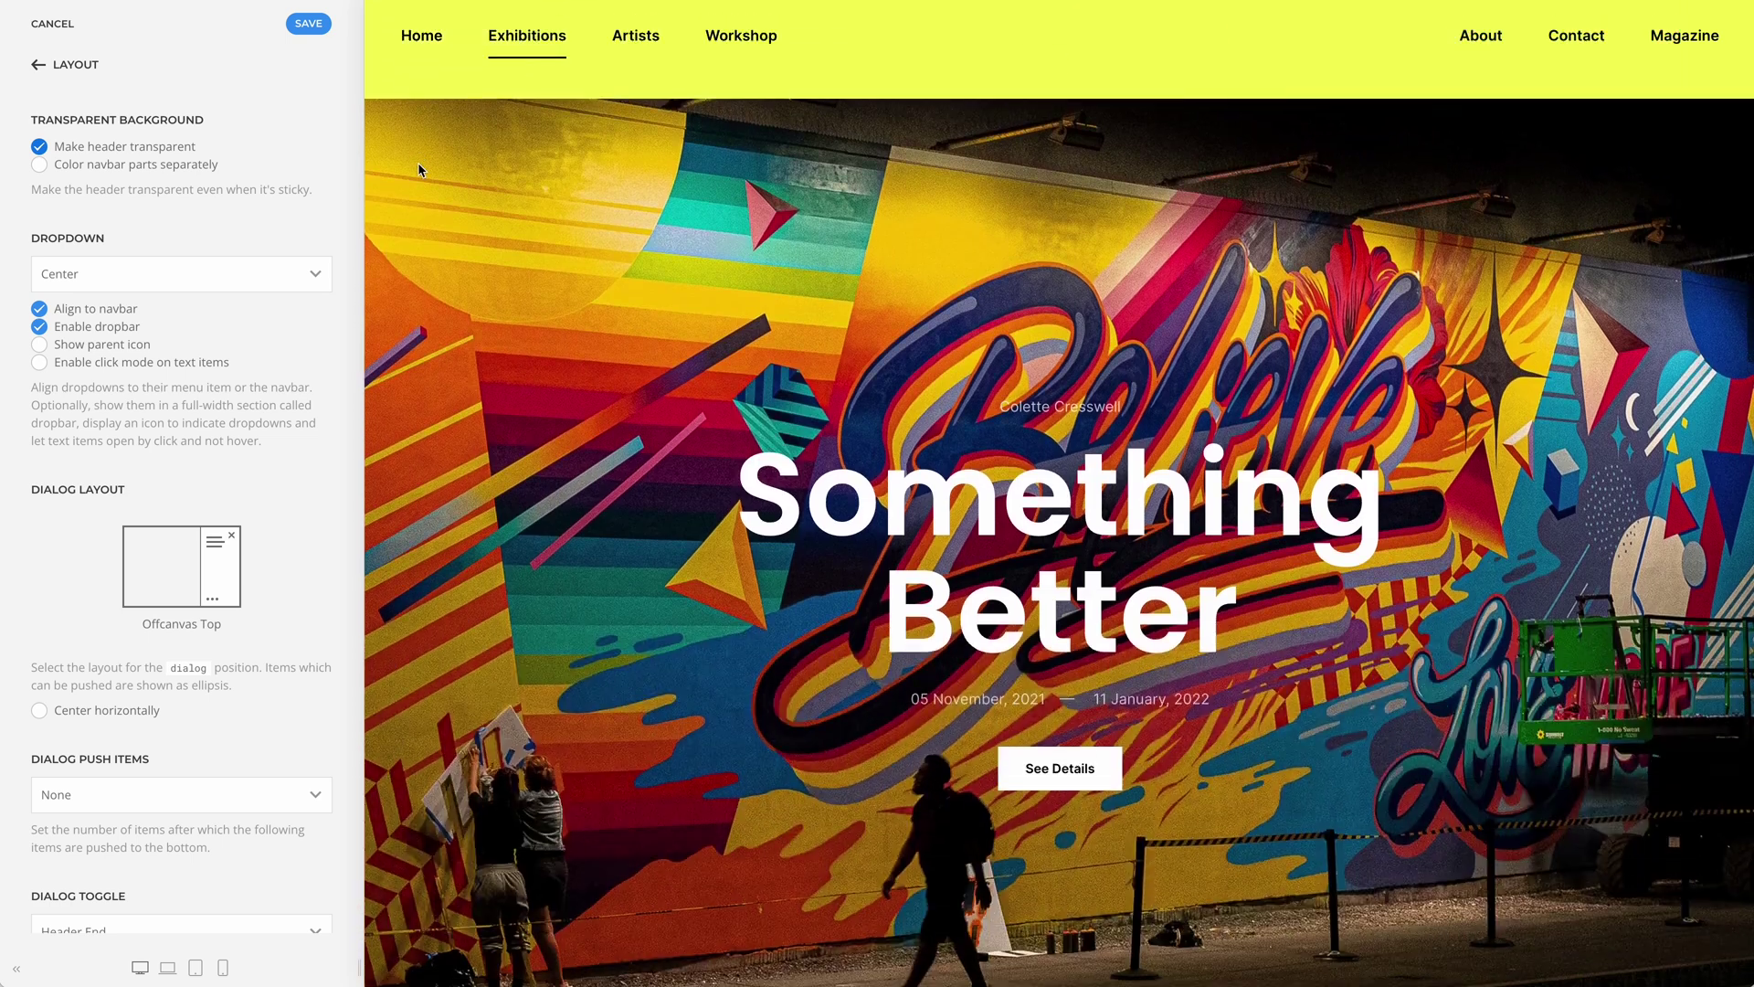
scroll(418, 170, down, 8)
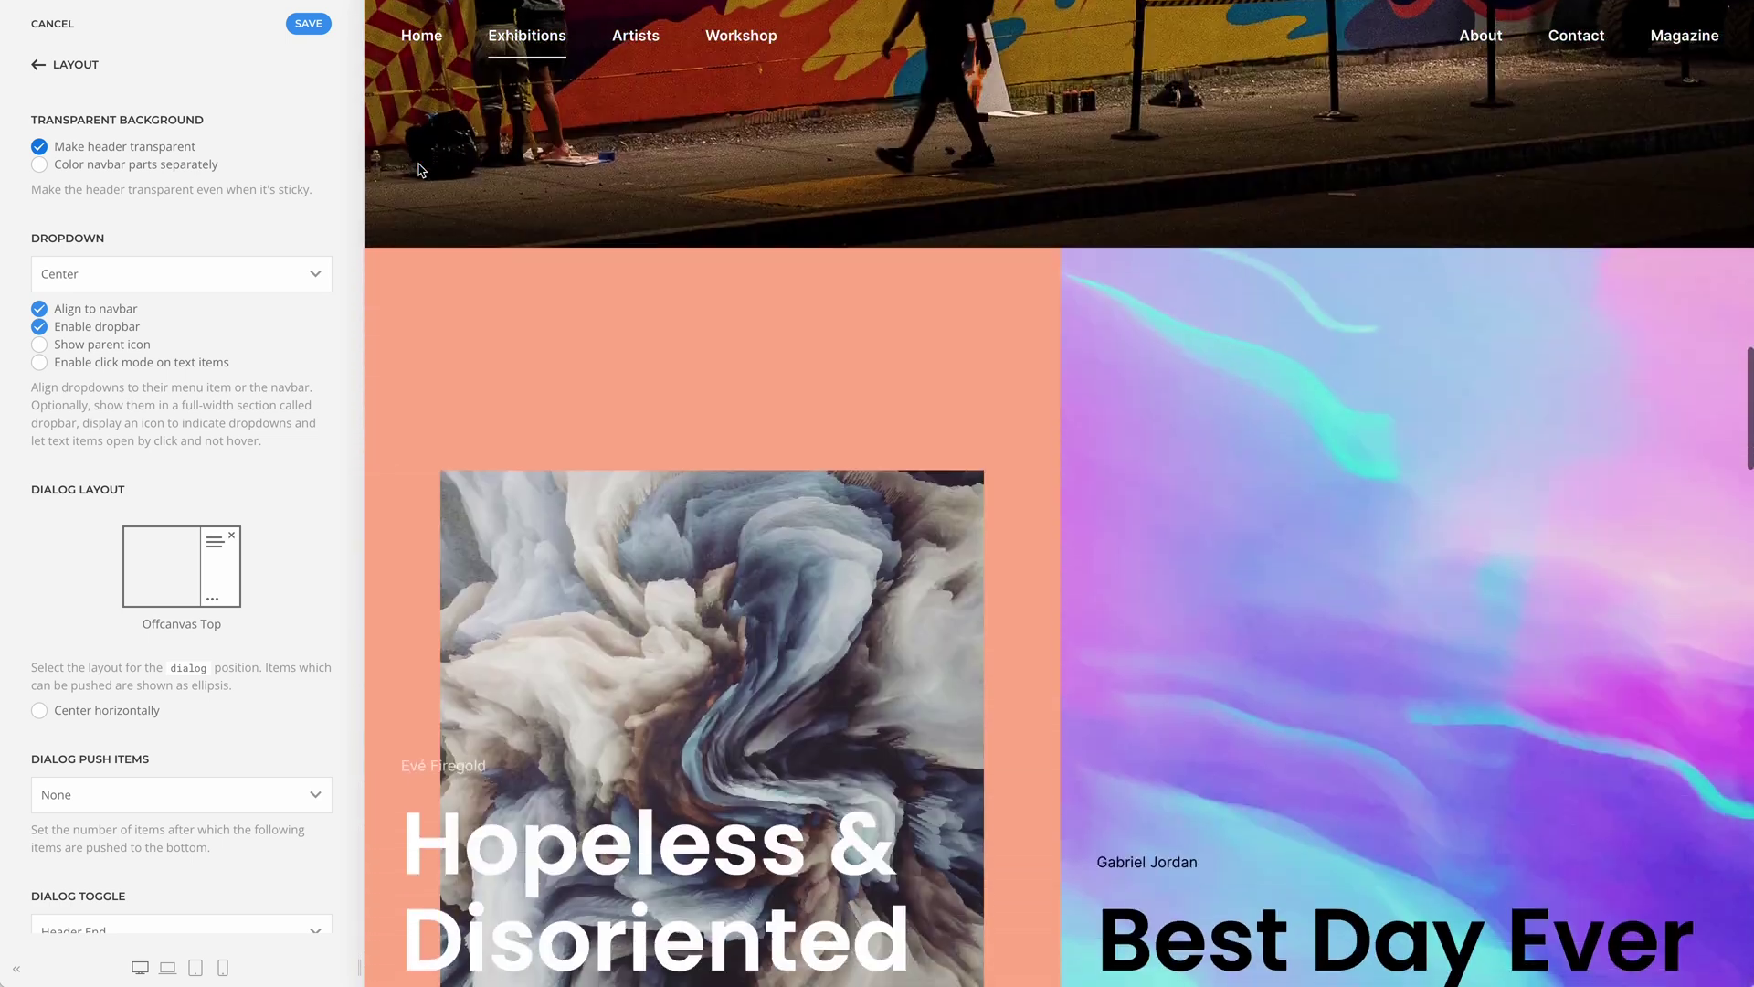
scroll(419, 170, down, 3)
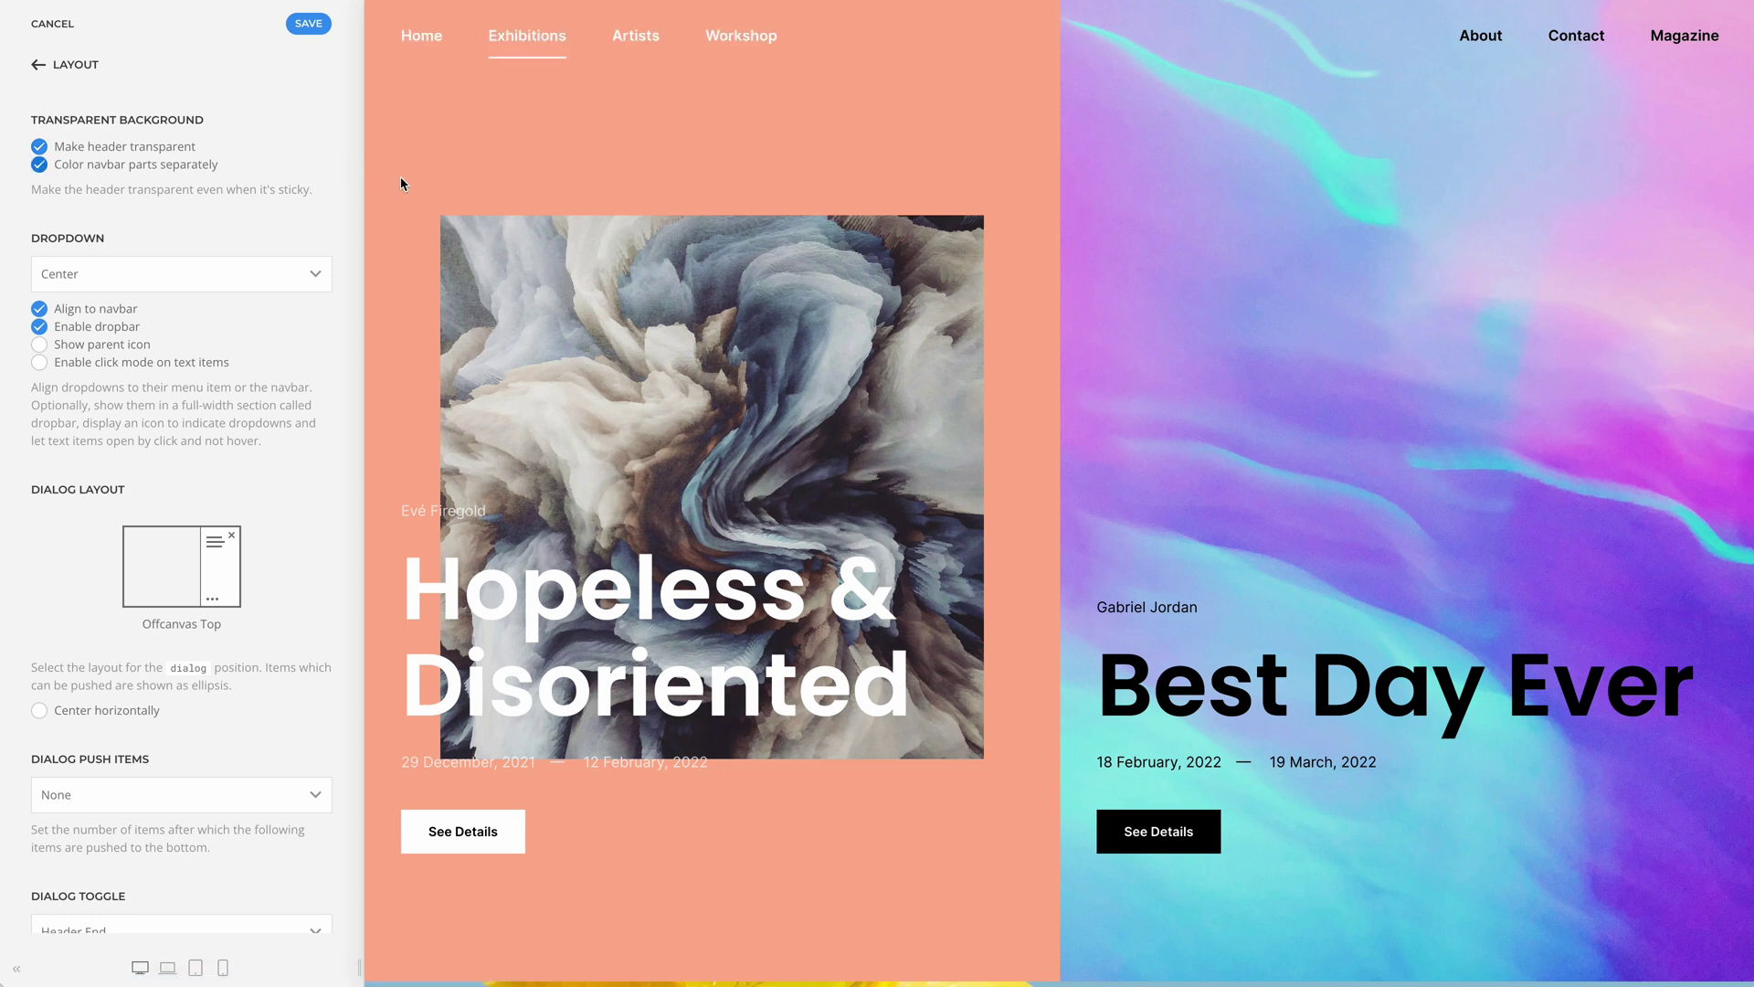
scroll(401, 180, down, 10)
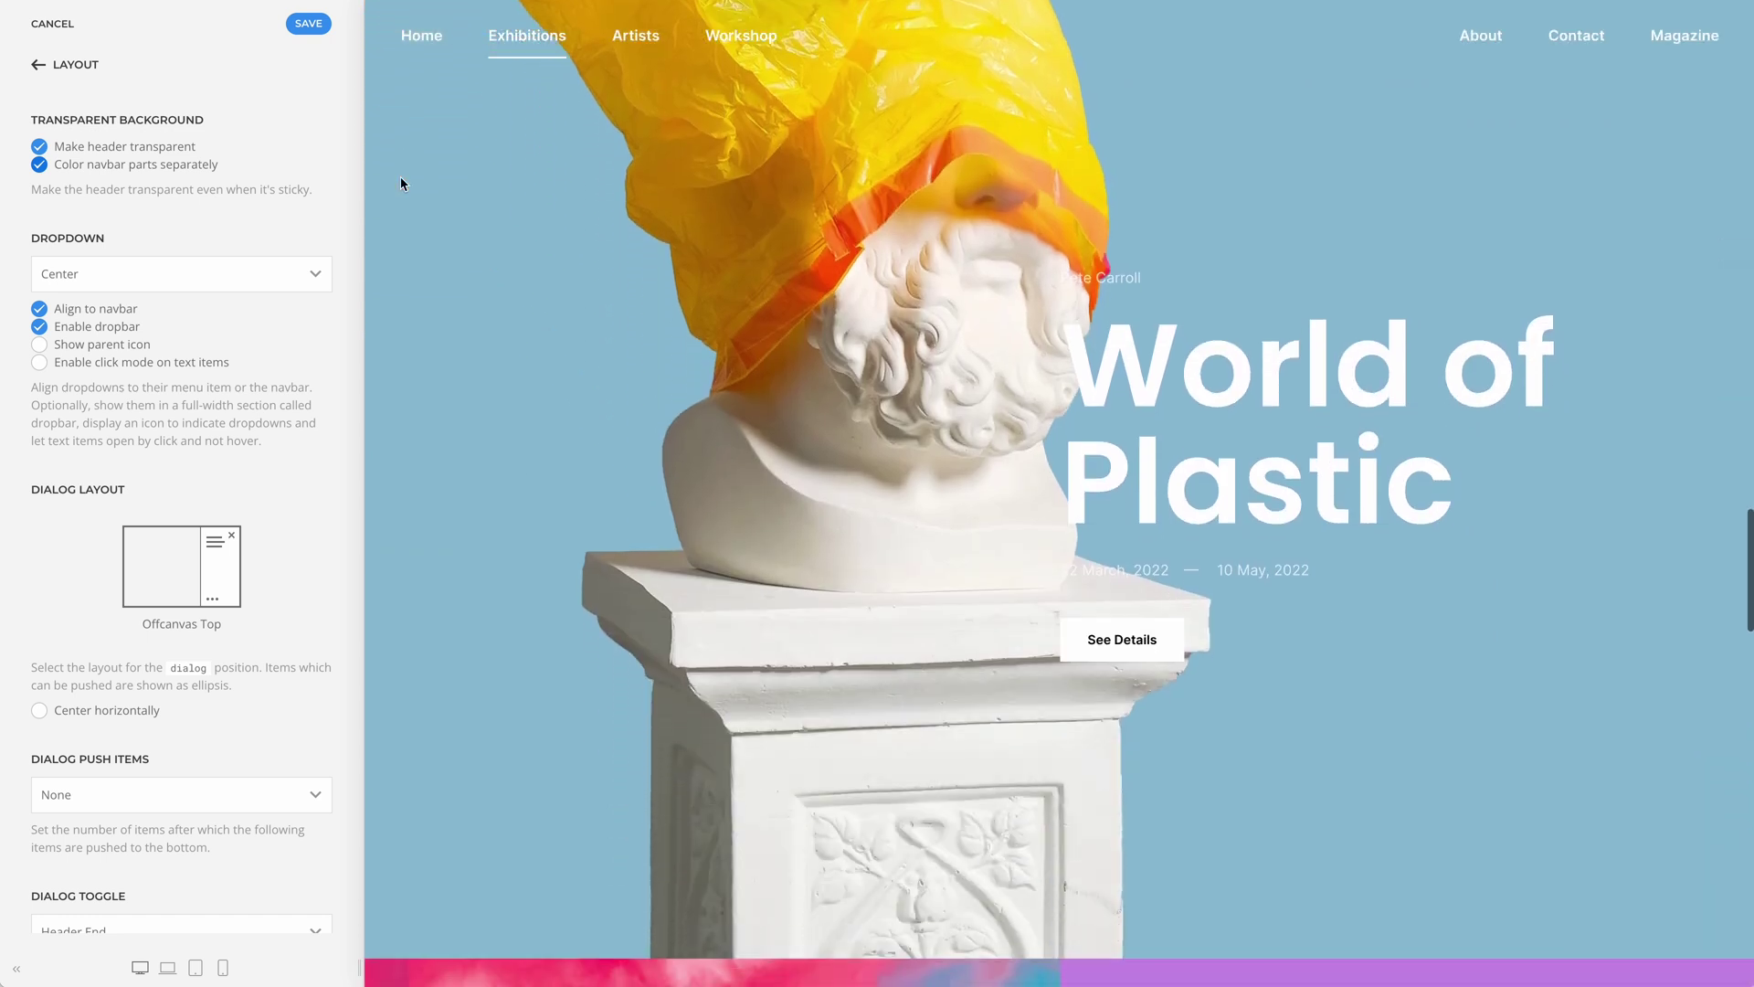
scroll(401, 183, down, 10)
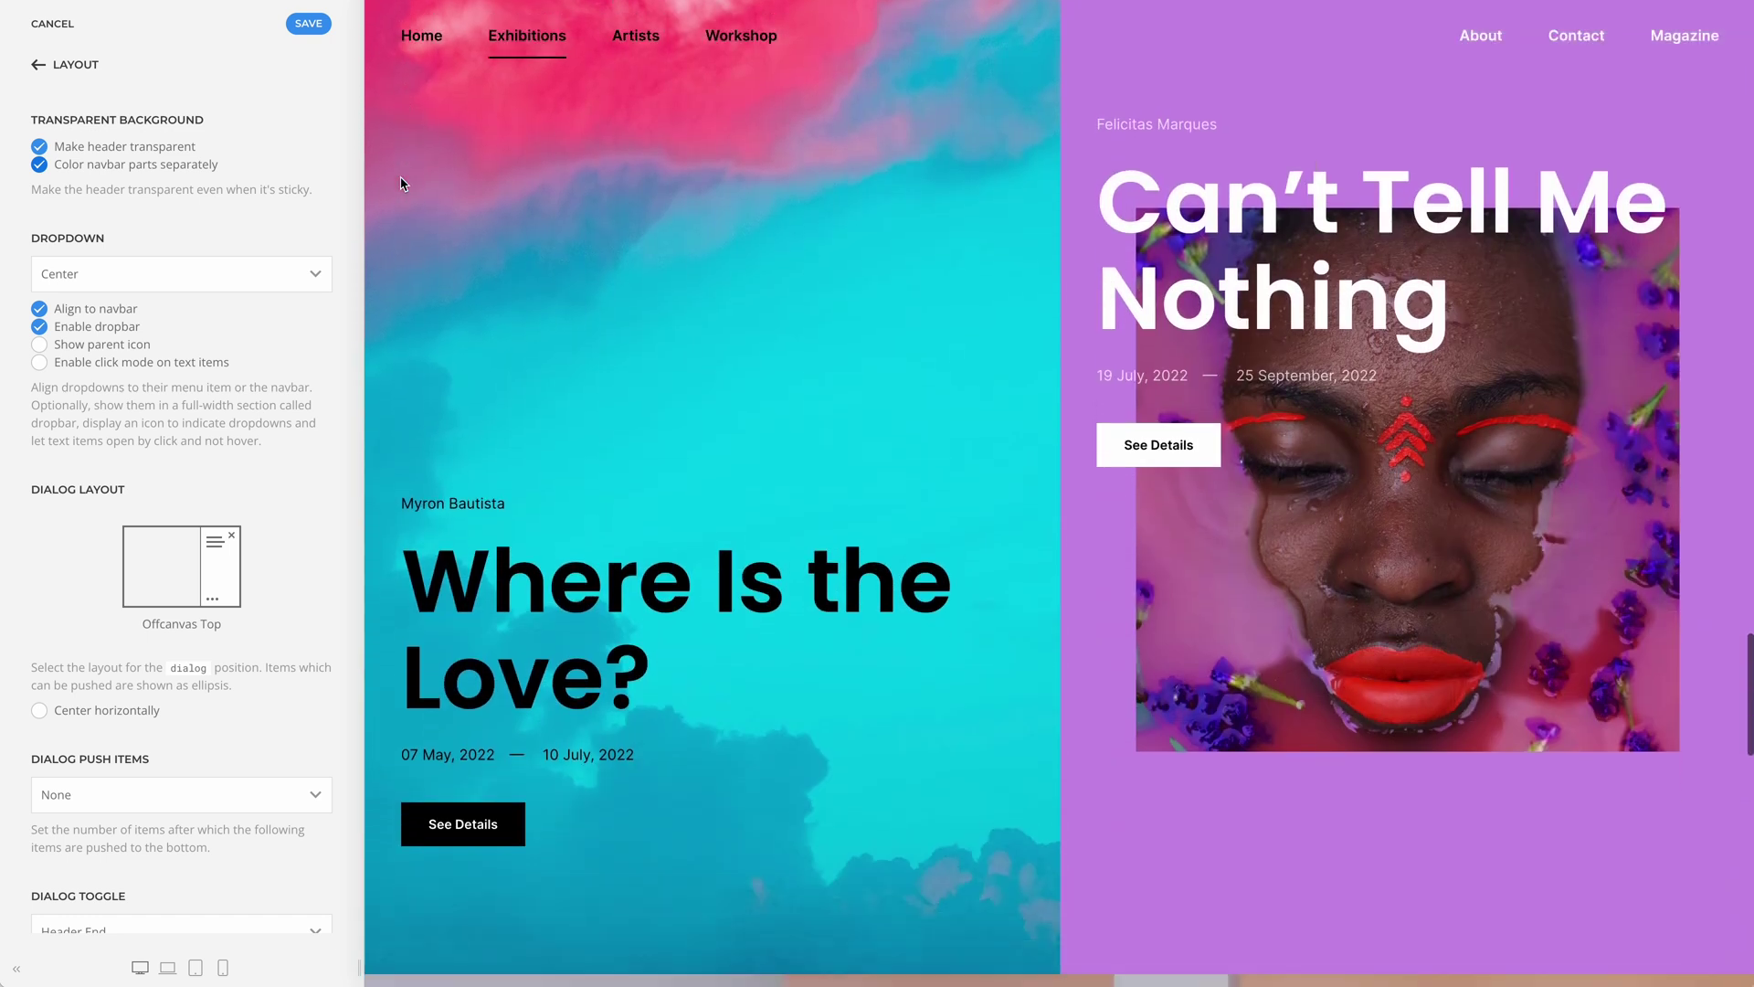
scroll(400, 183, down, 10)
scroll(400, 183, down, 6)
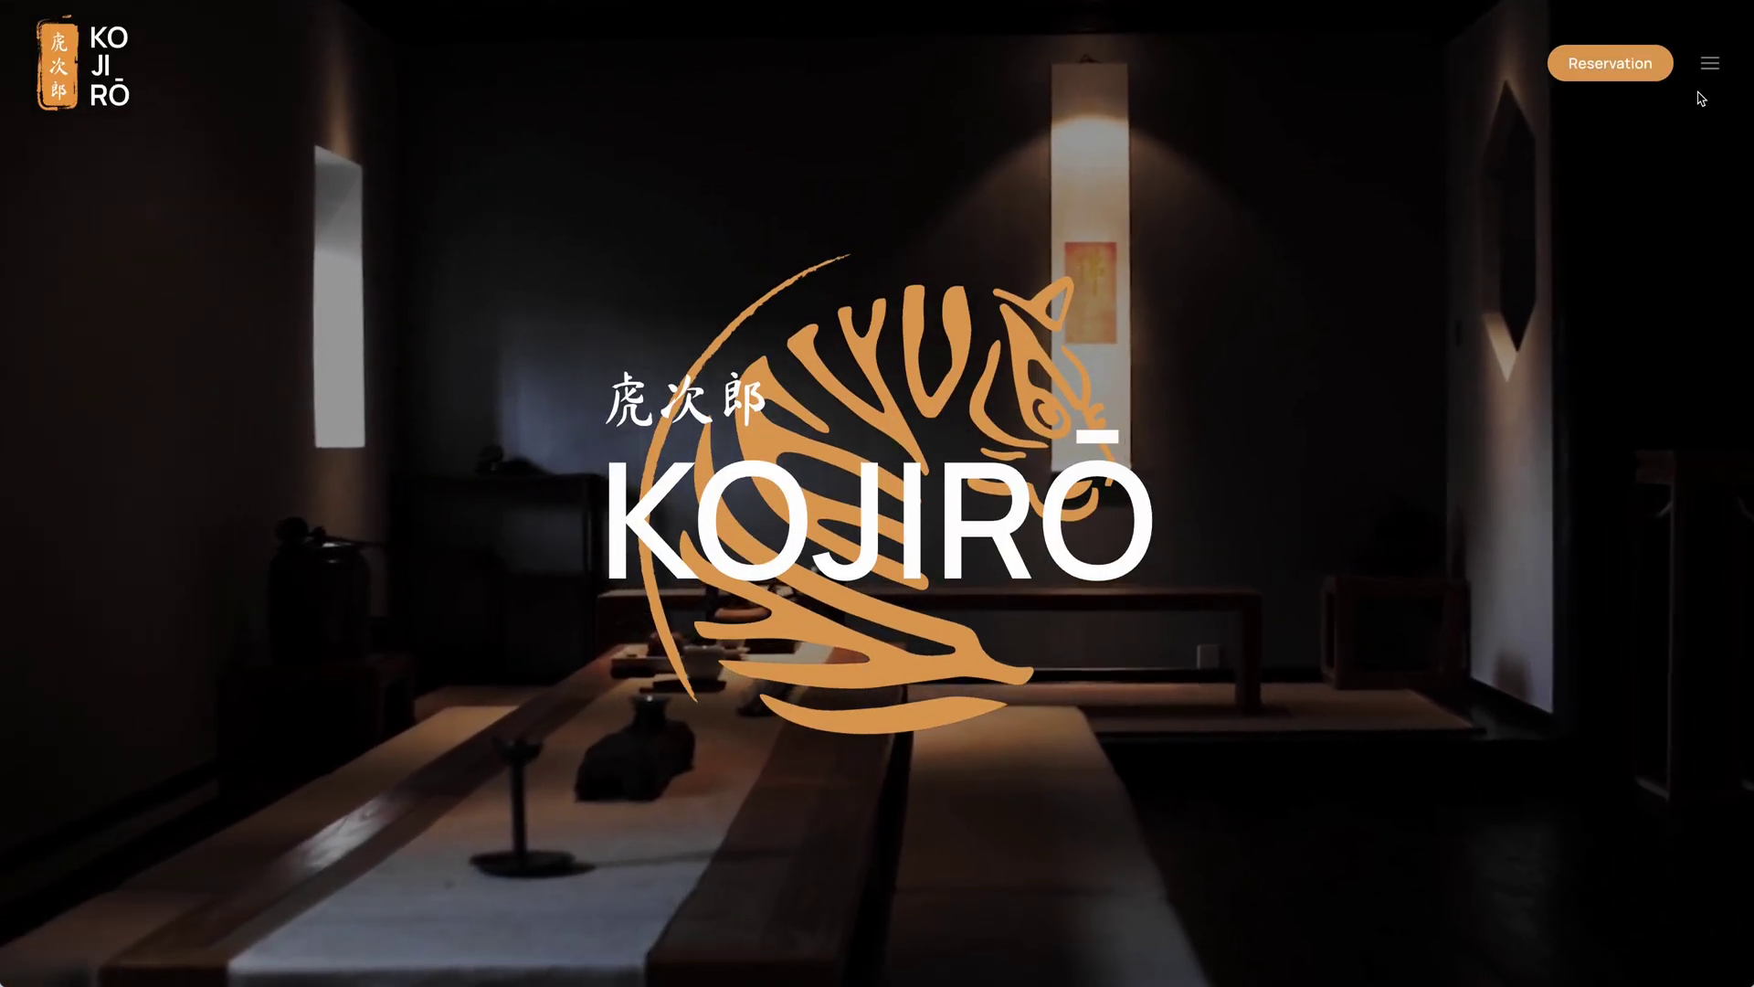
click(1709, 66)
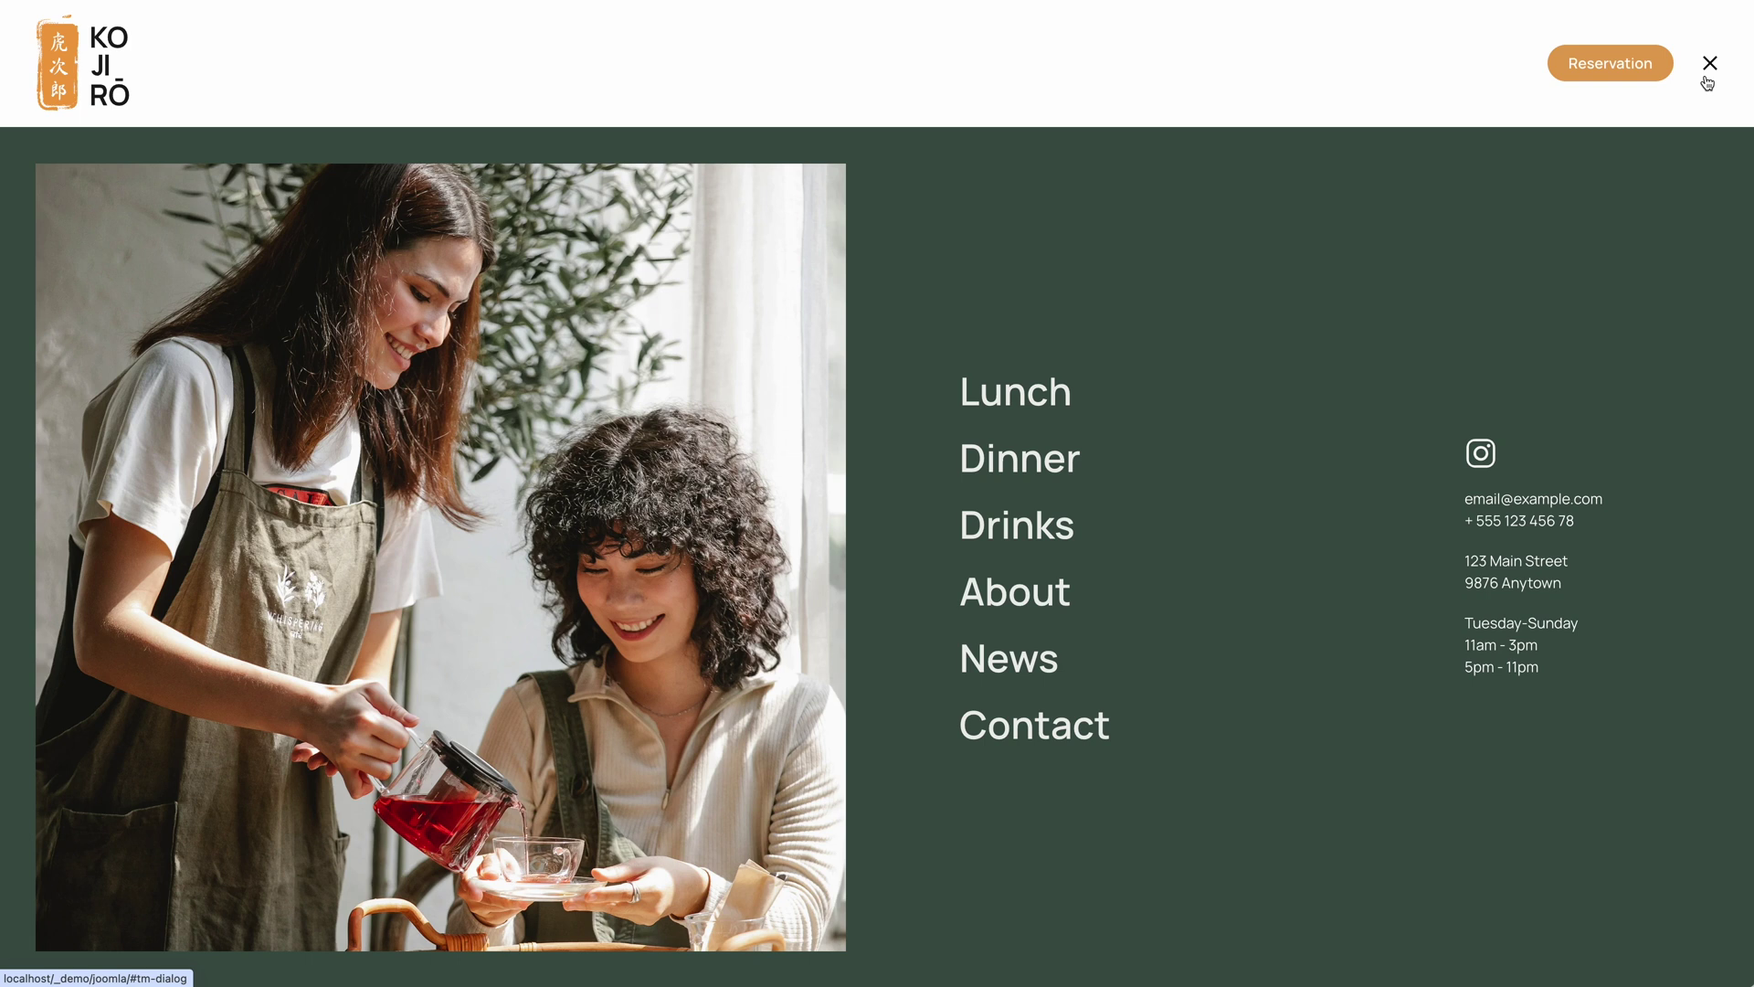
click(1706, 79)
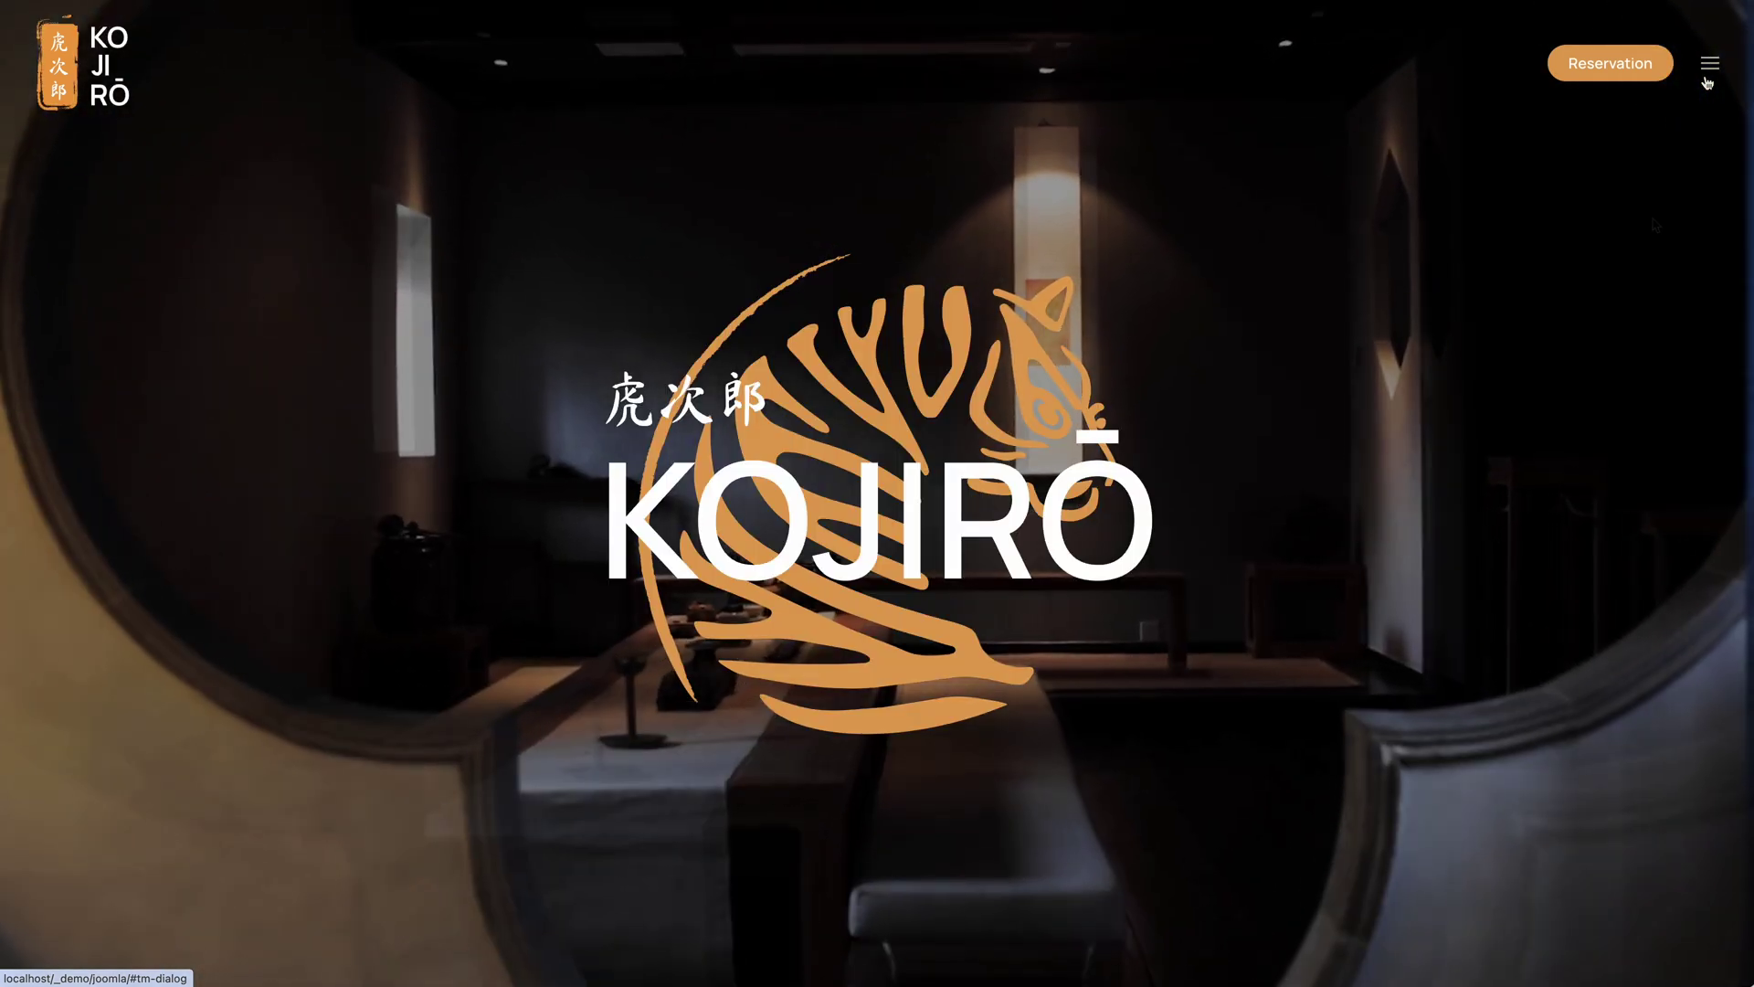
scroll(1656, 225, down, 5)
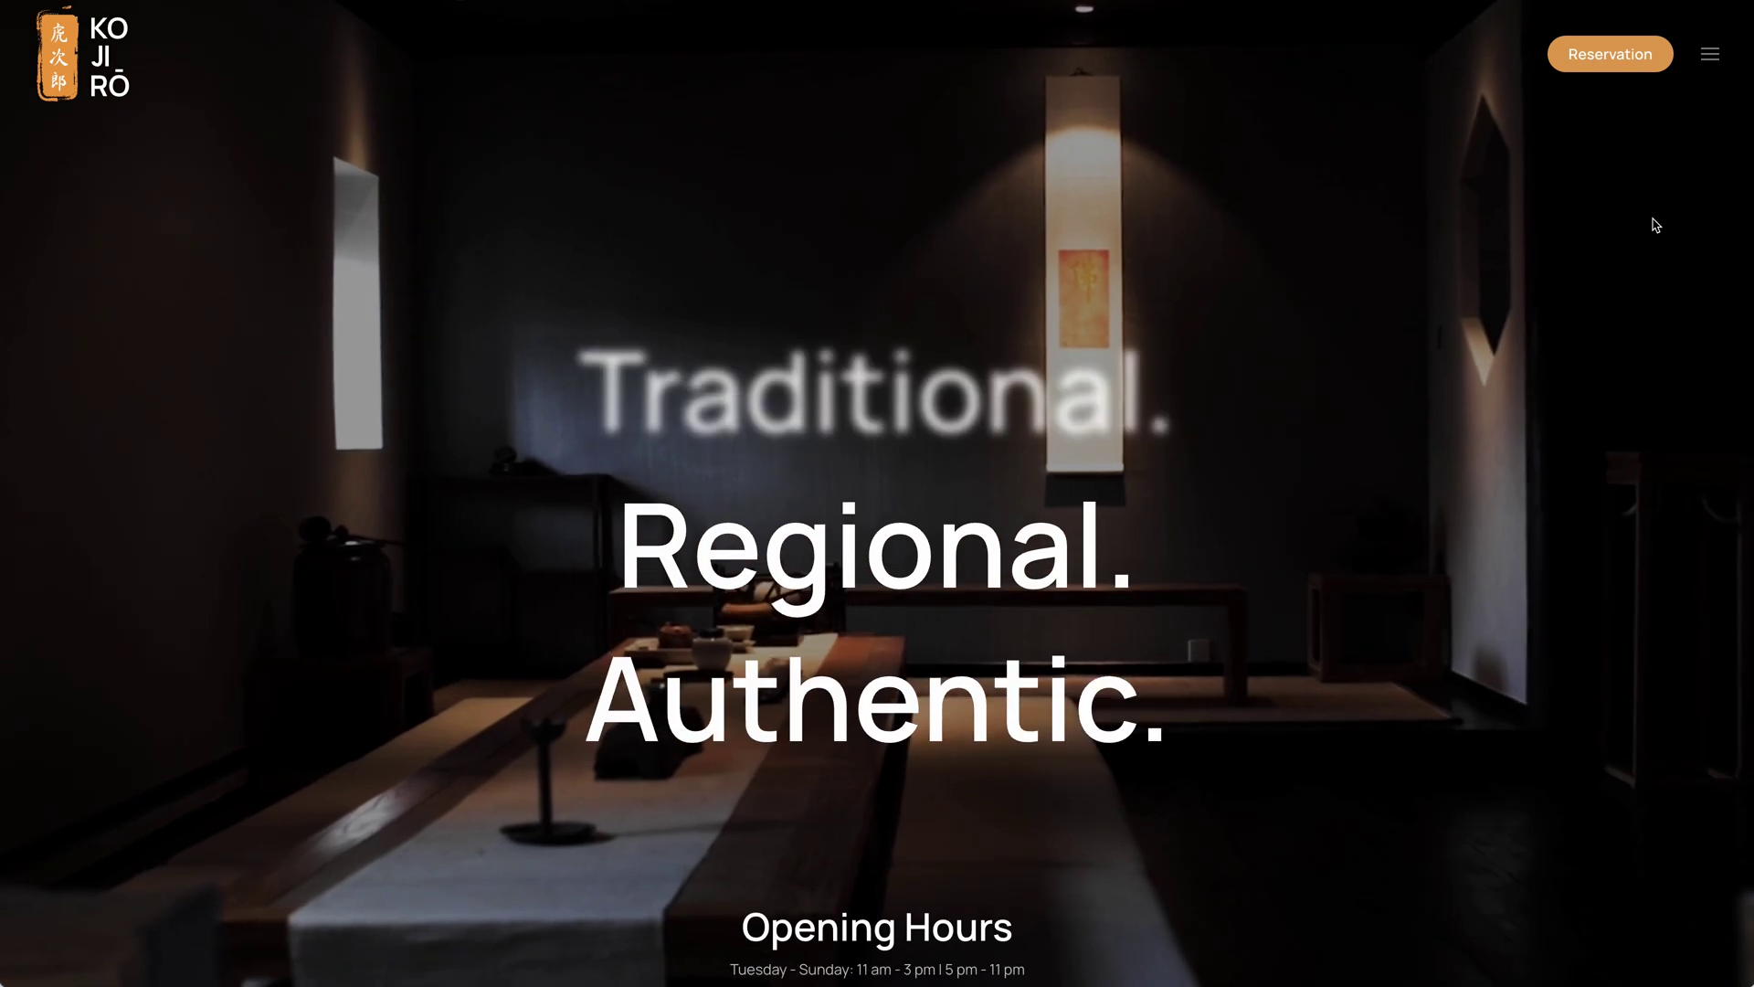
scroll(1651, 224, down, 2)
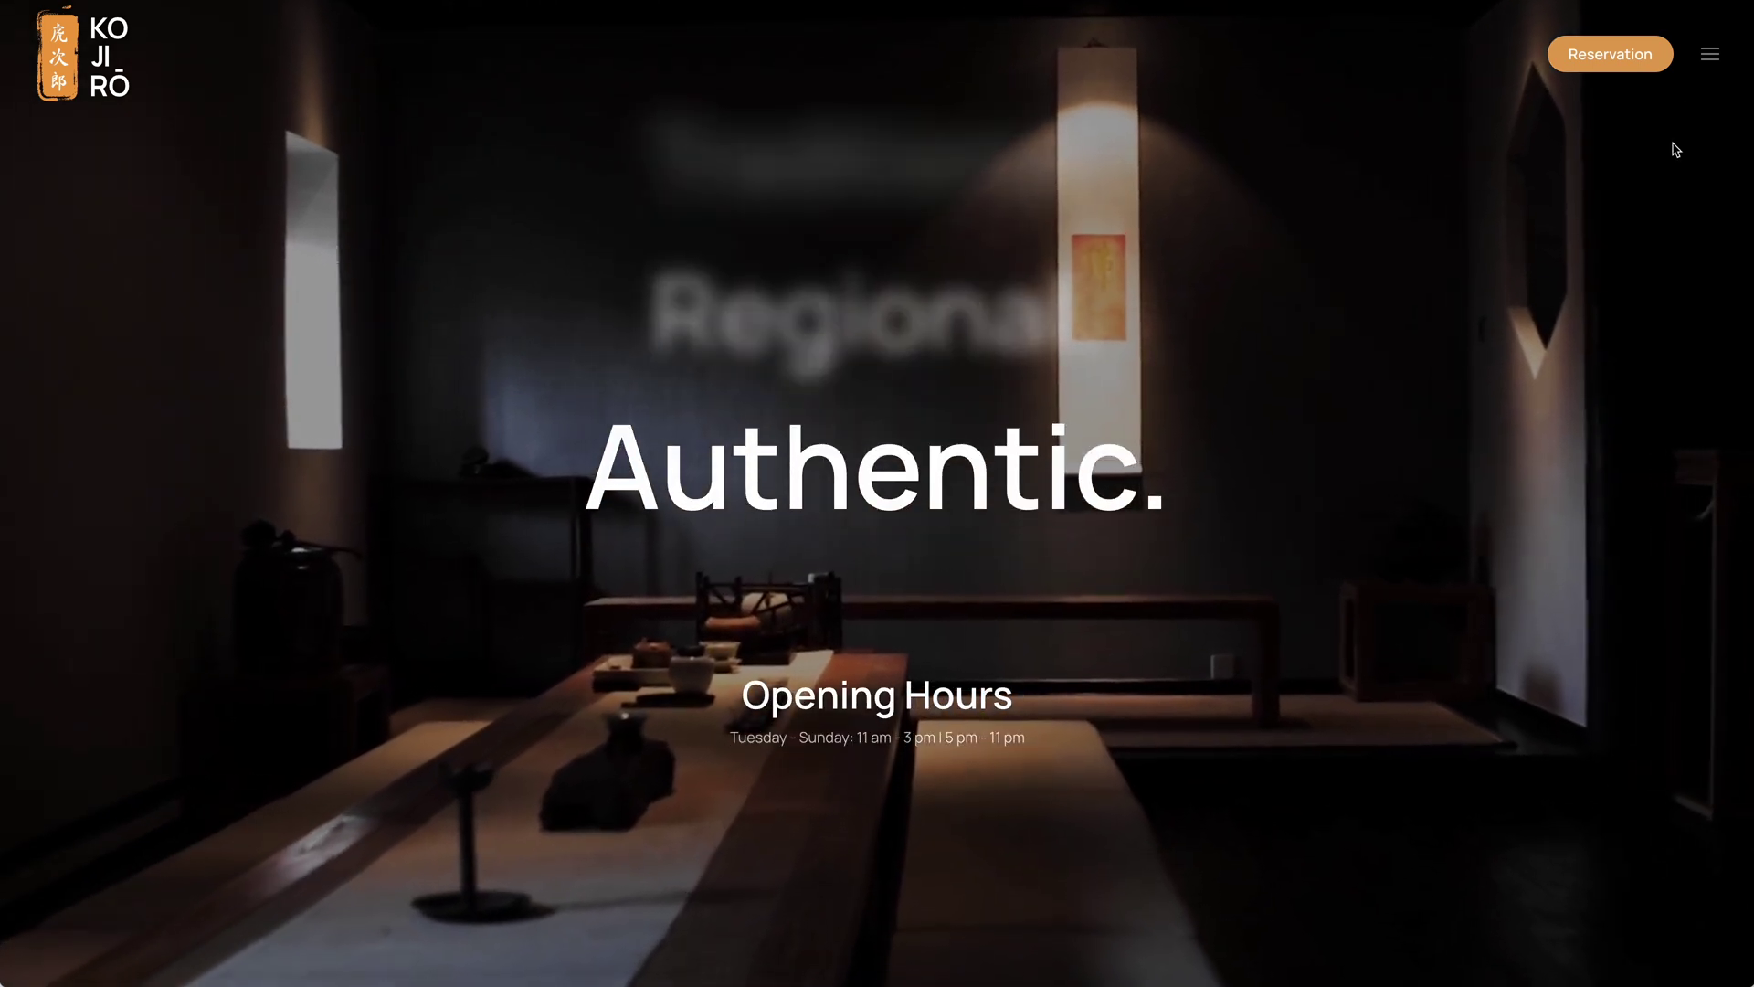
click(1706, 73)
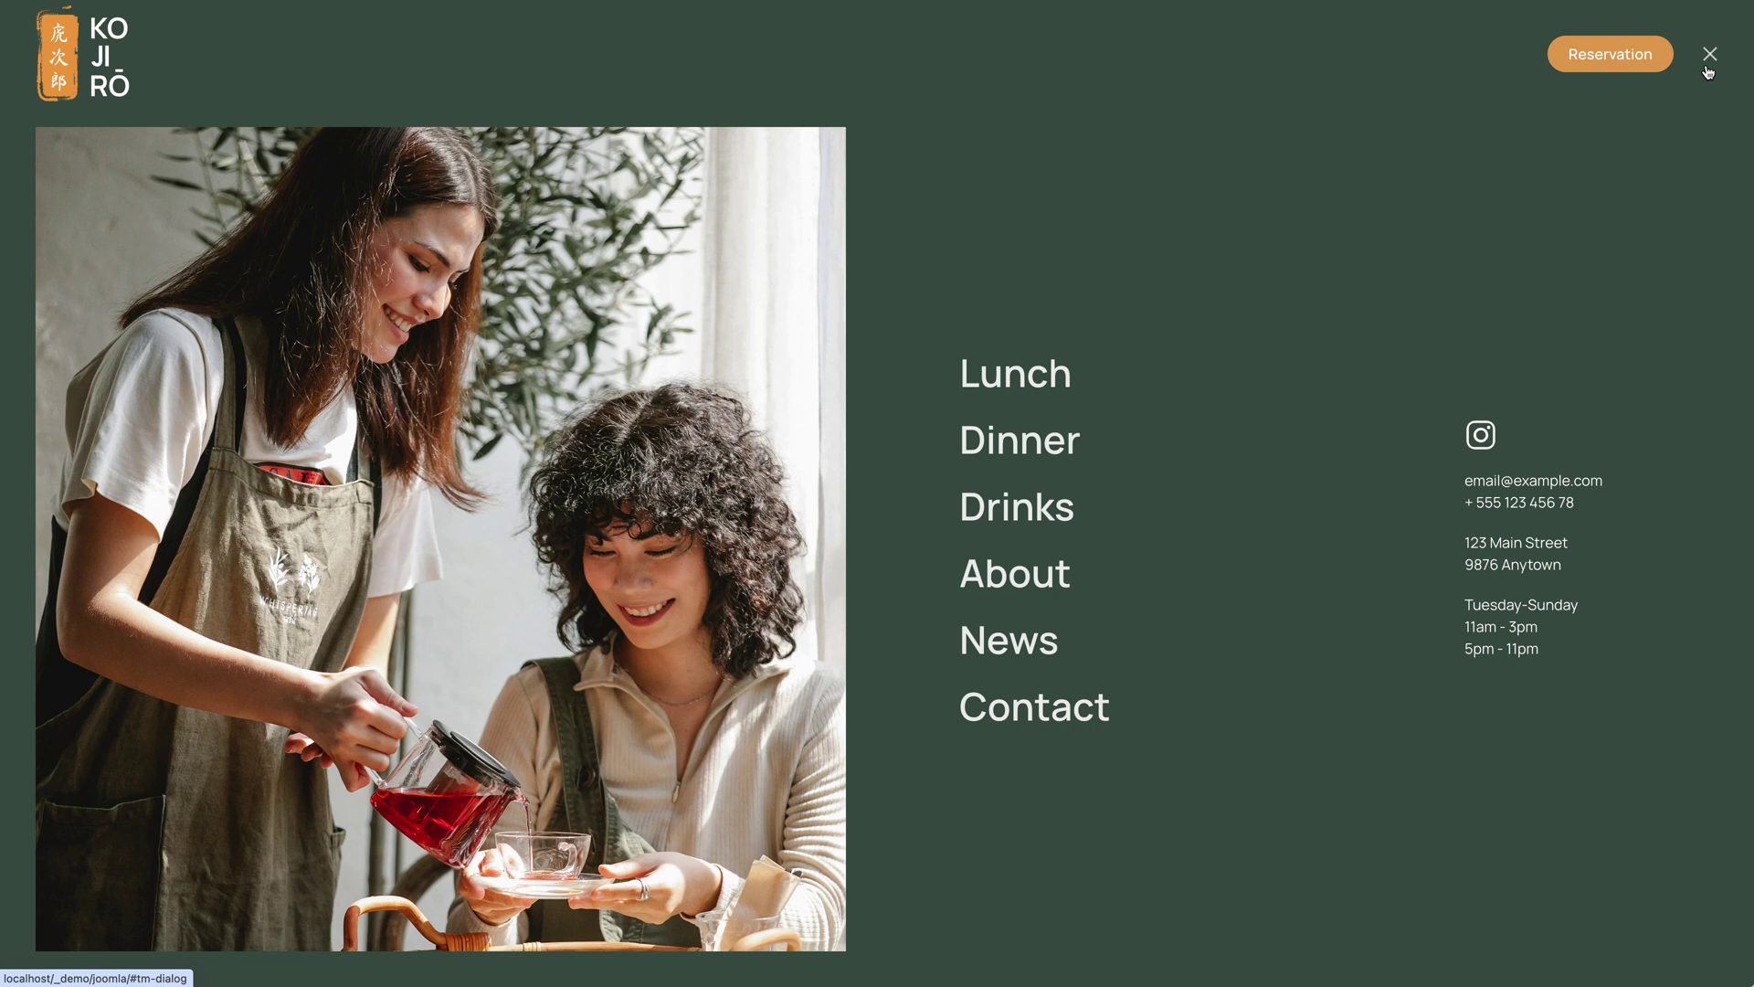
click(1708, 64)
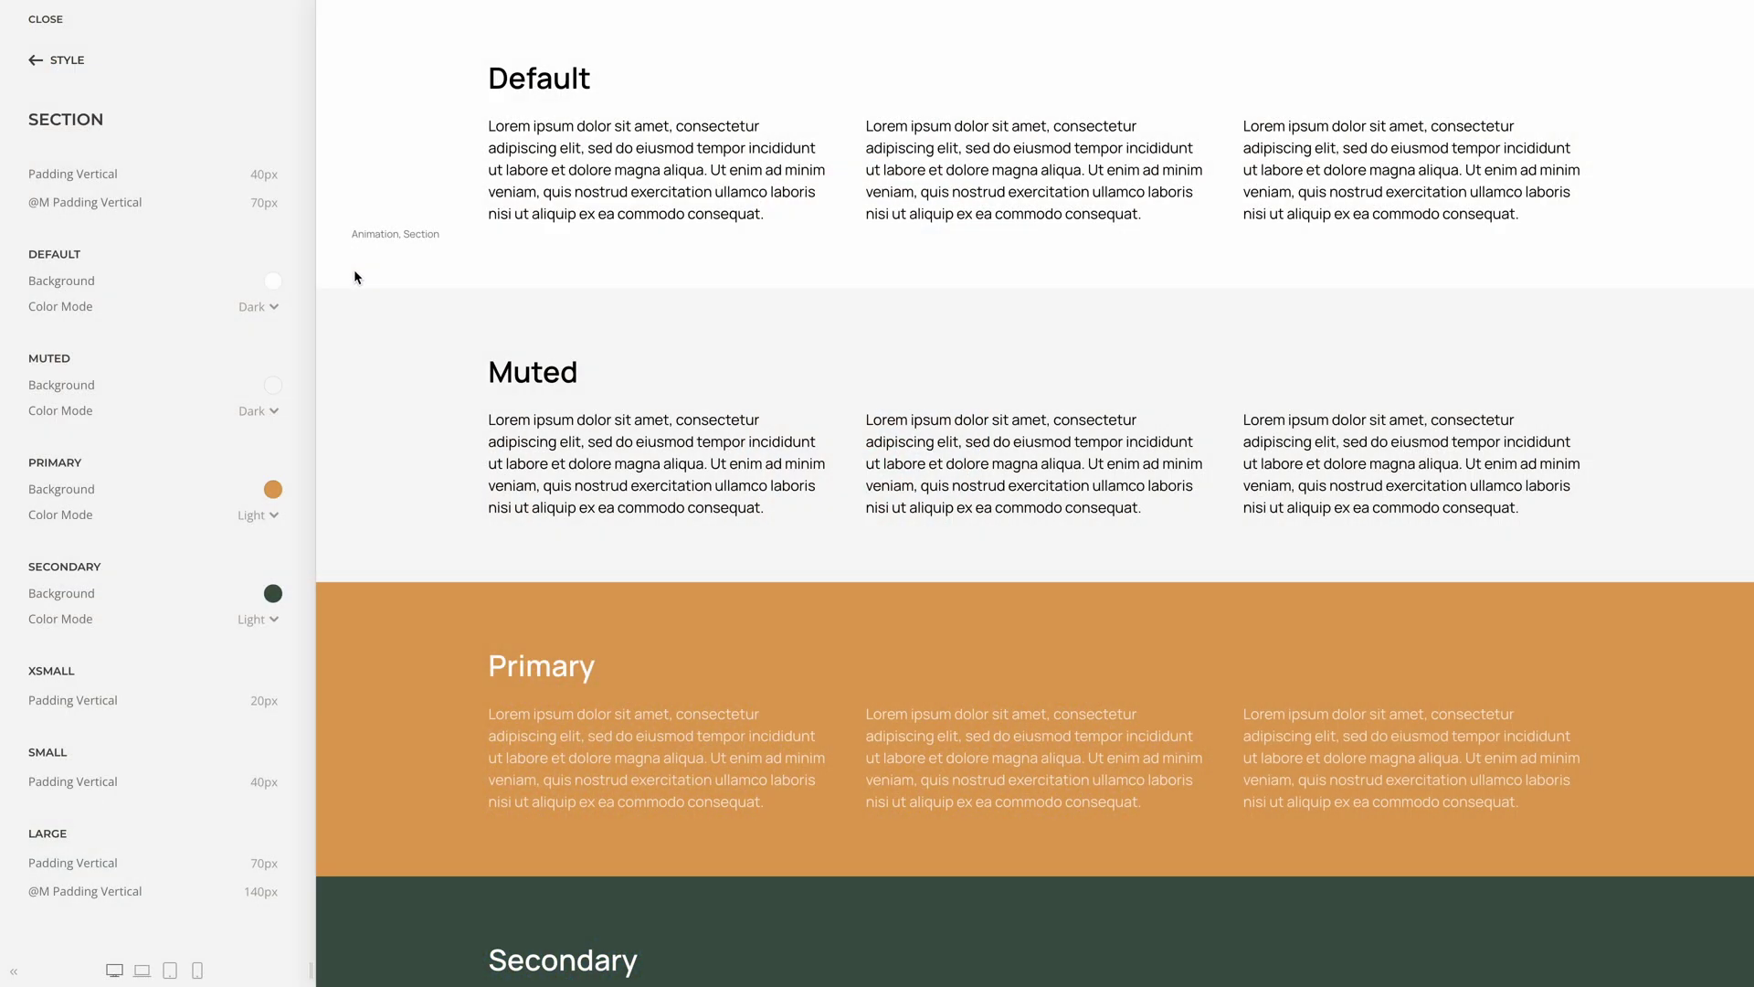
click(273, 310)
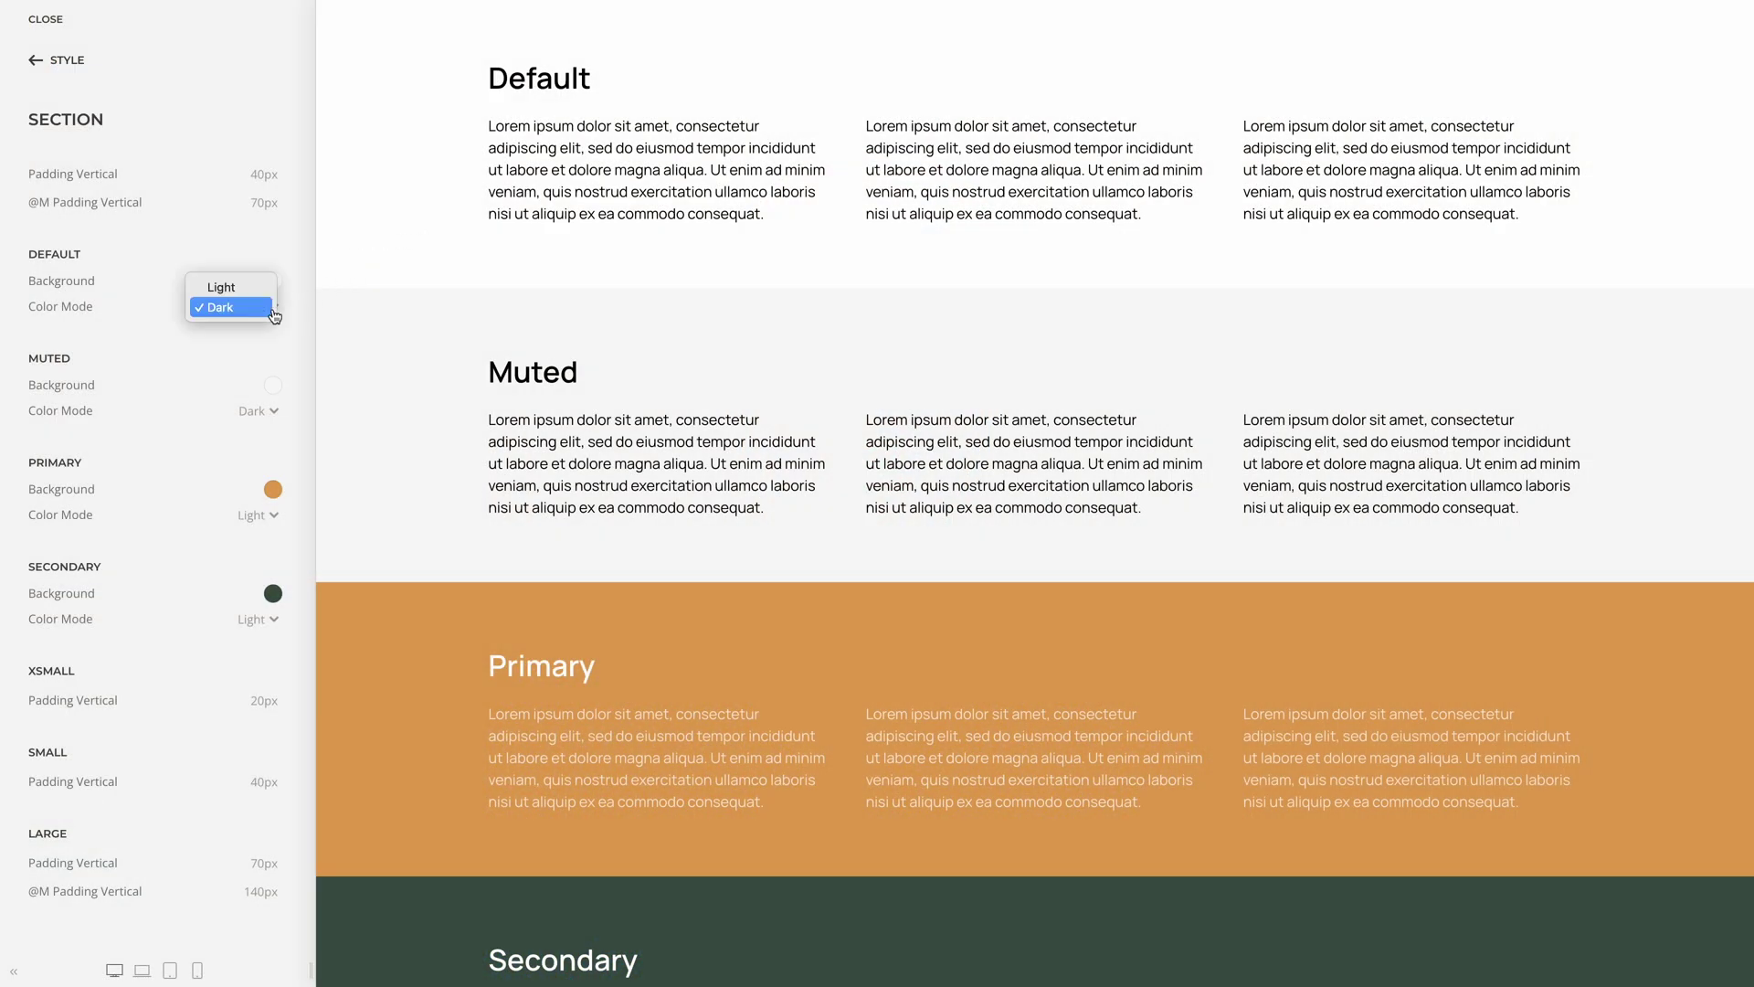
click(282, 314)
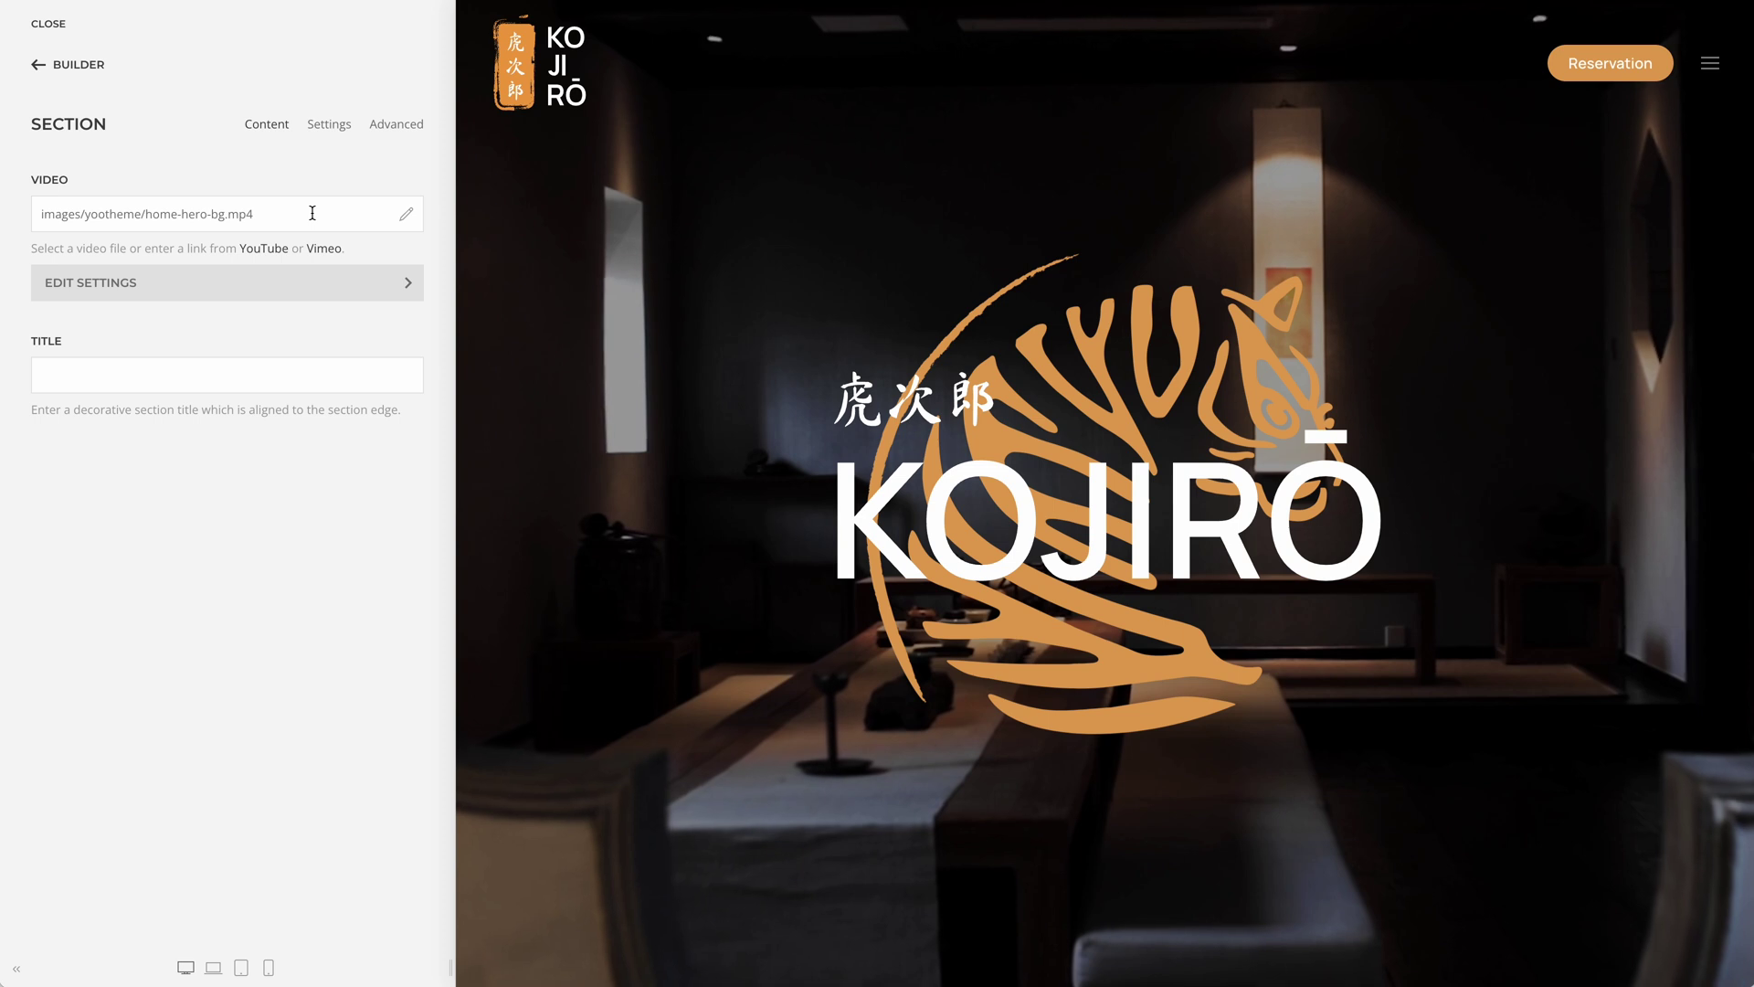
- Show the Settings tab of the Kojirō hero section with the background video
click(325, 128)
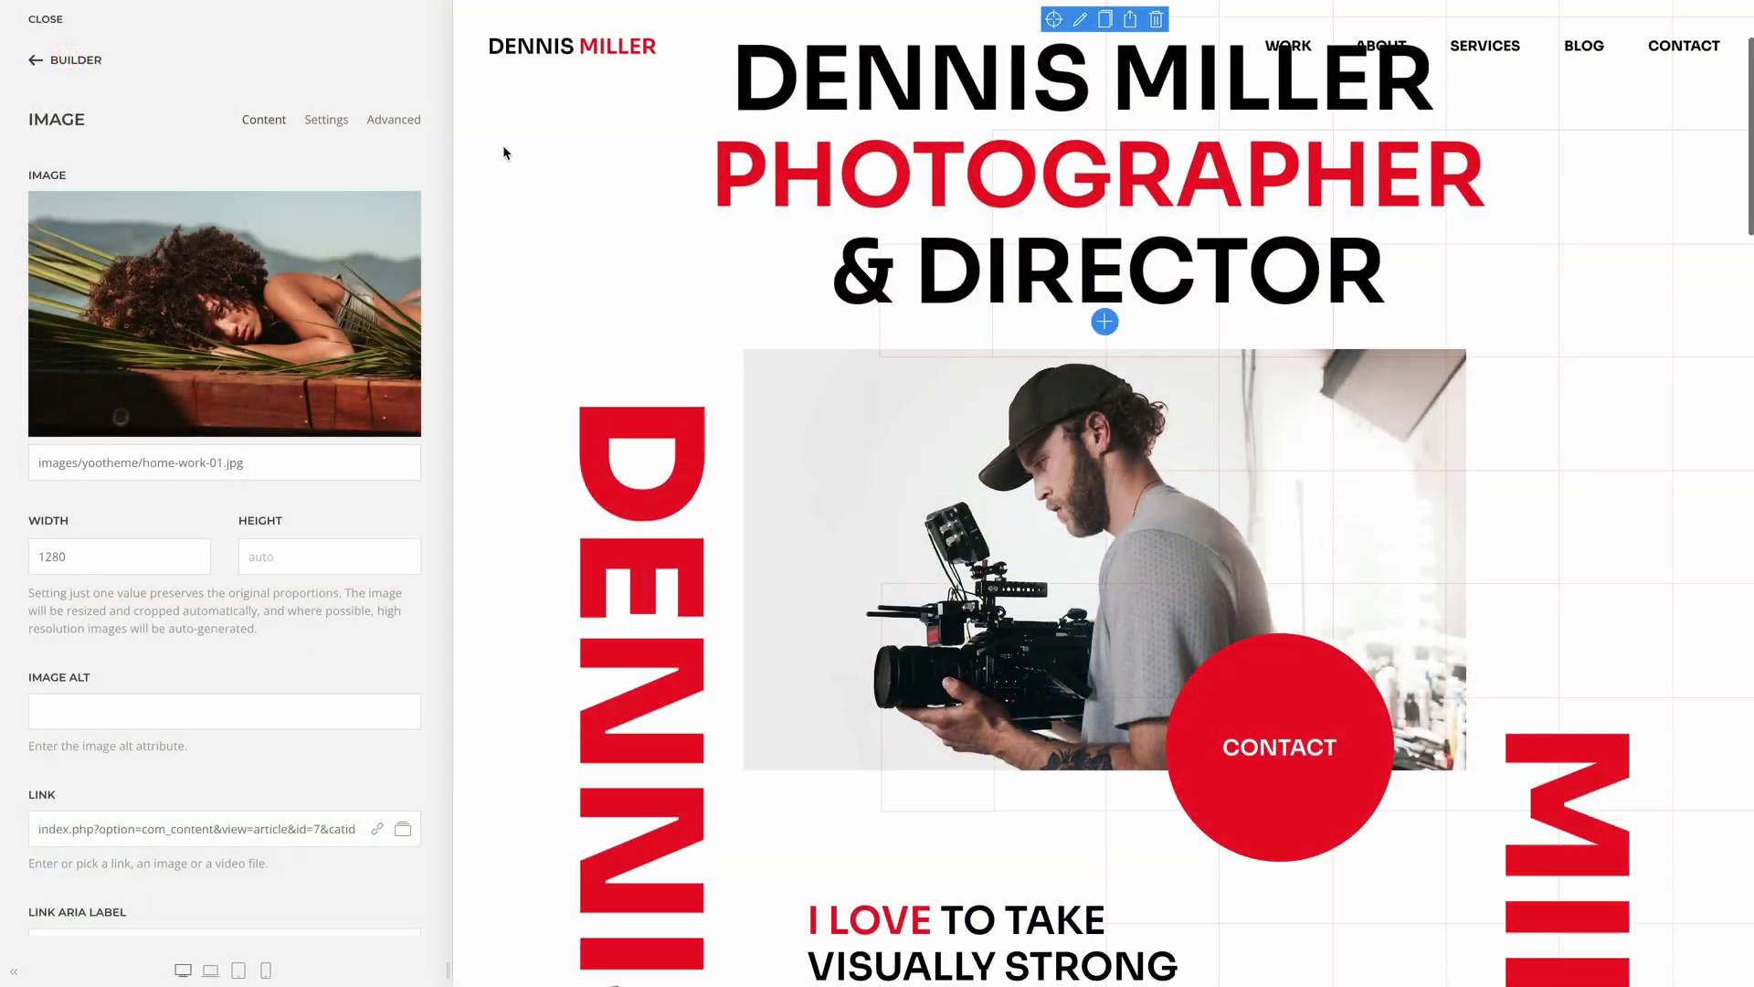
- Set the Selected Projects image element's Text Color to Light in its Settings
scroll(503, 153, down, 10)
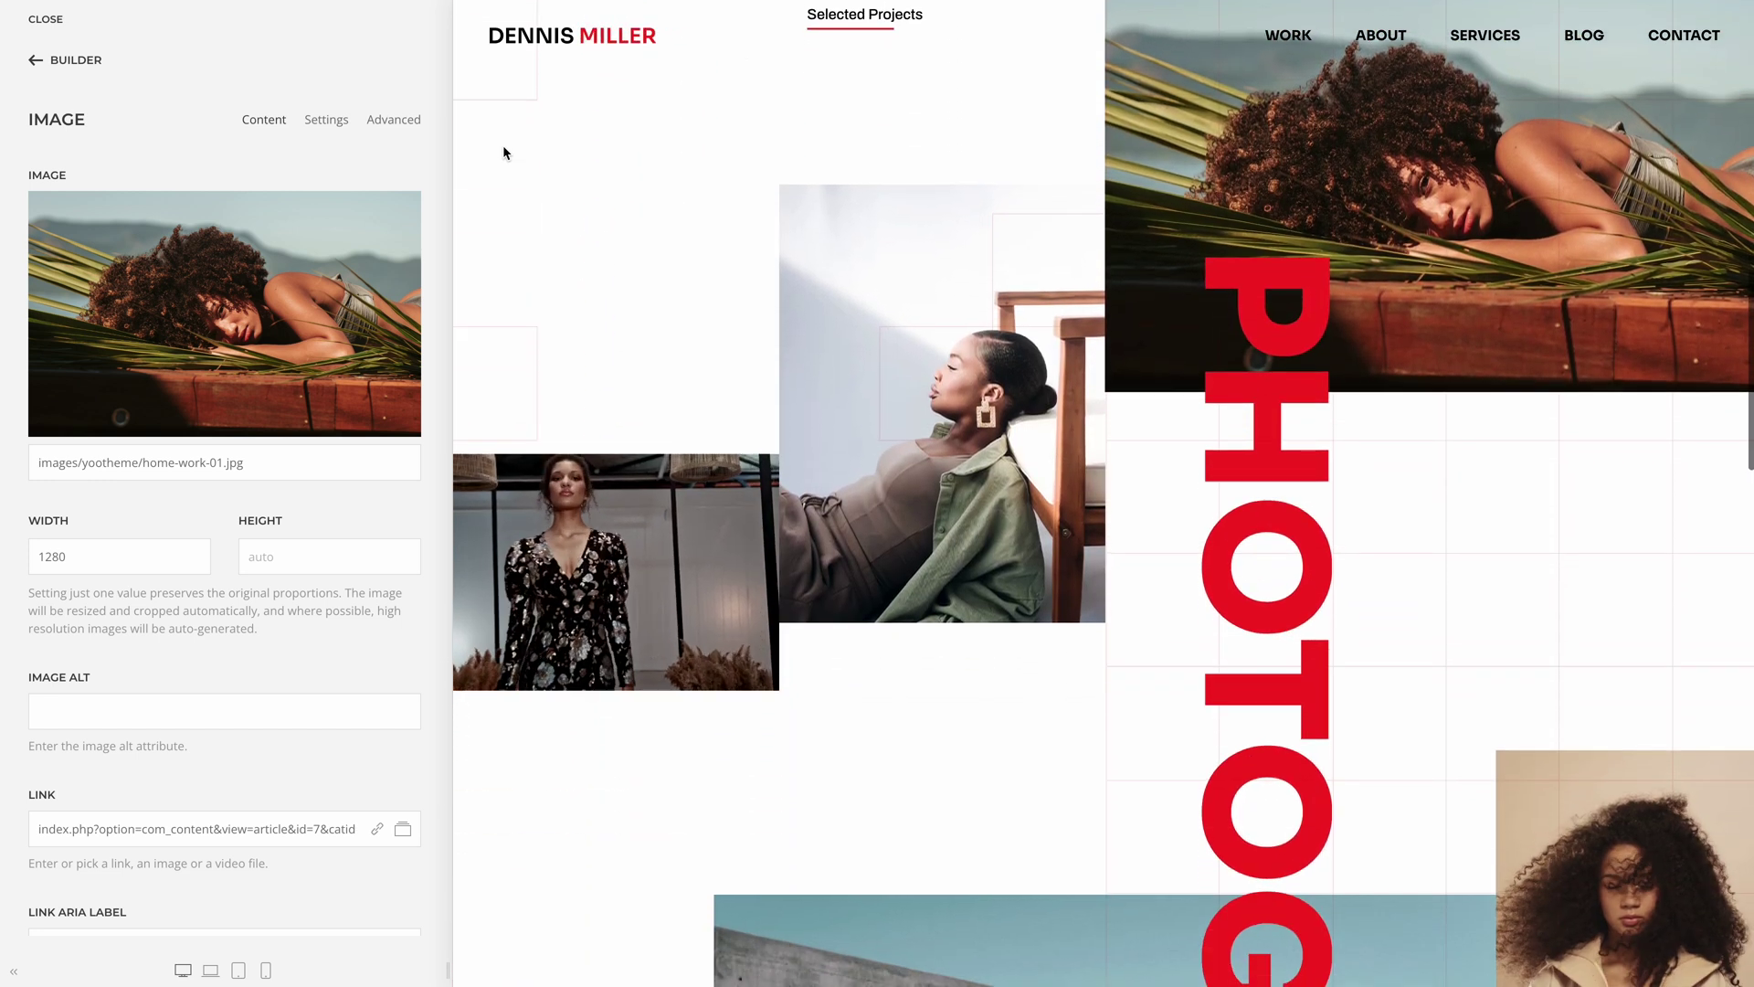
click(334, 131)
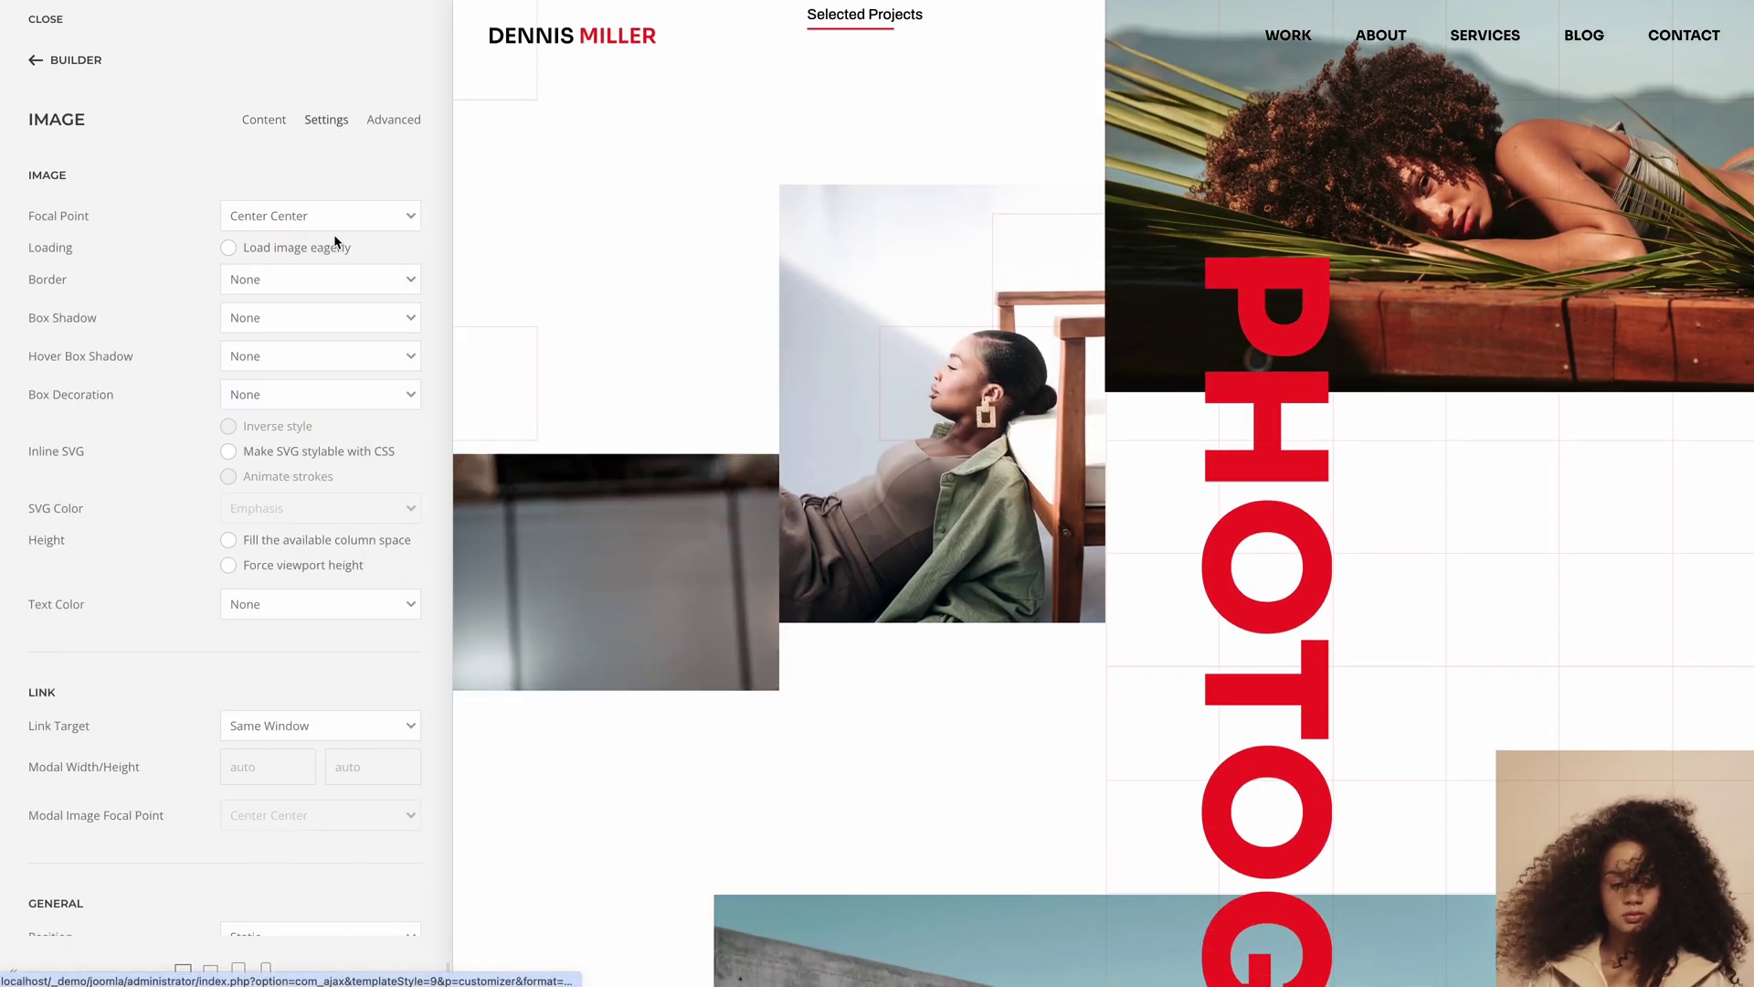
click(364, 601)
click(368, 622)
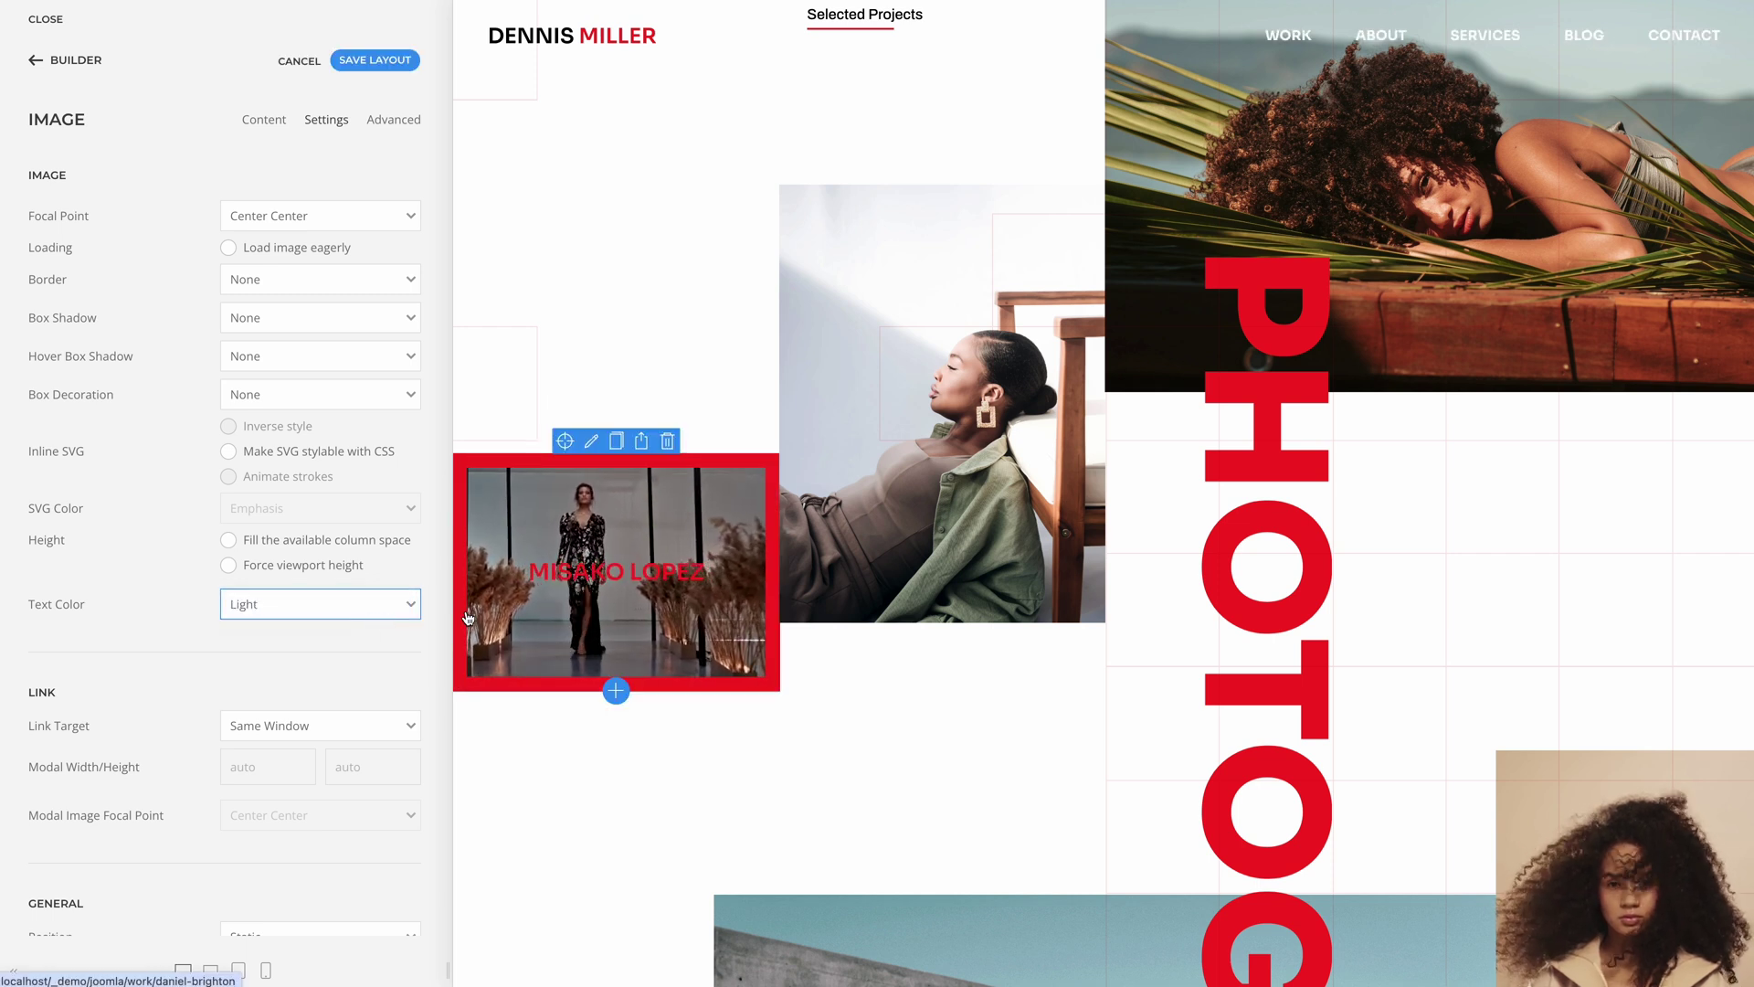
scroll(468, 619, down, 10)
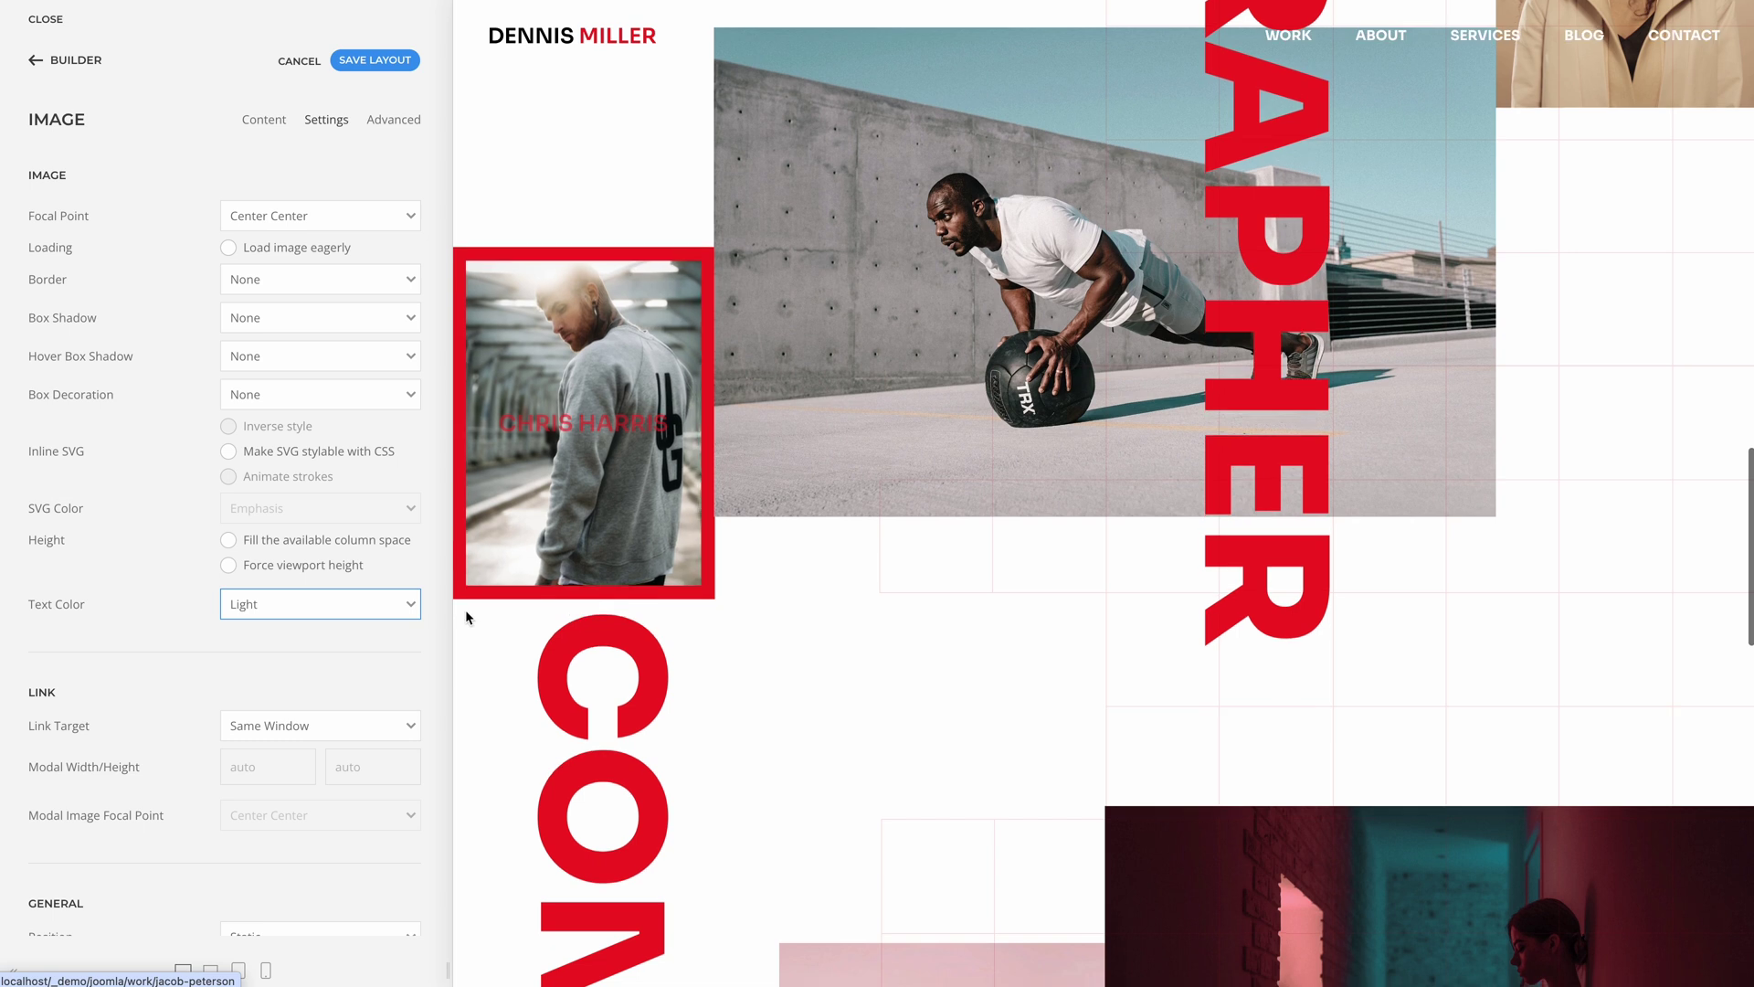
scroll(464, 610, down, 10)
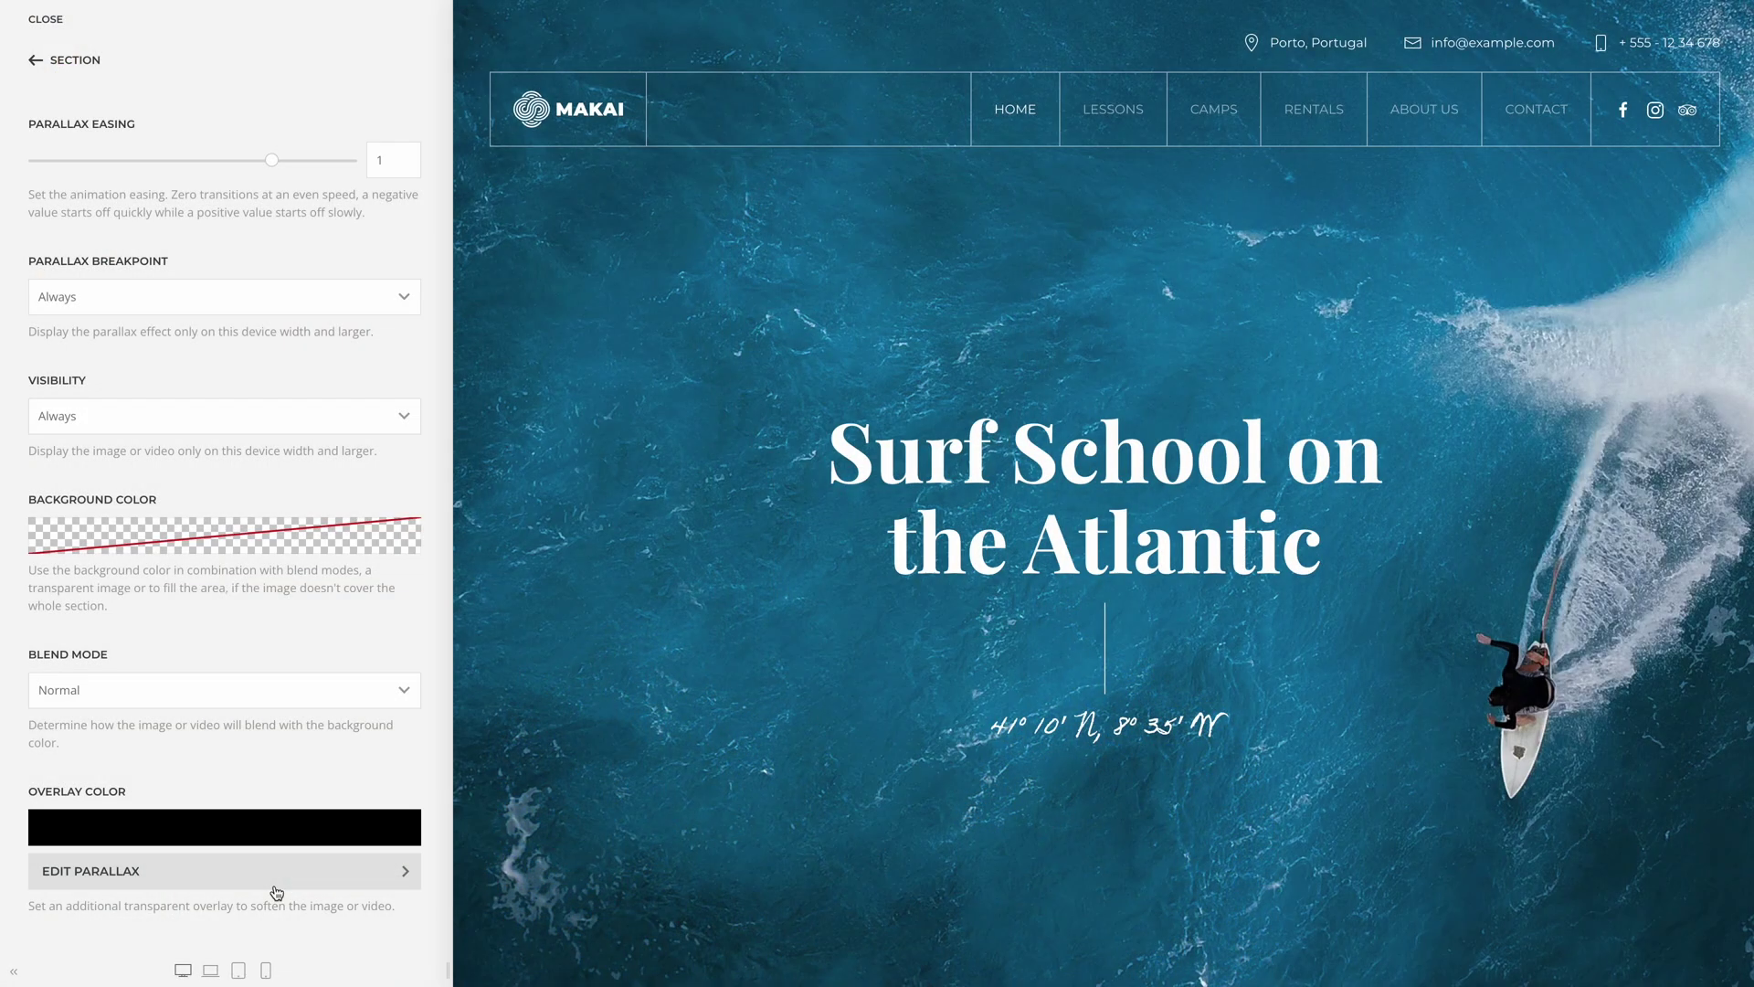
click(276, 893)
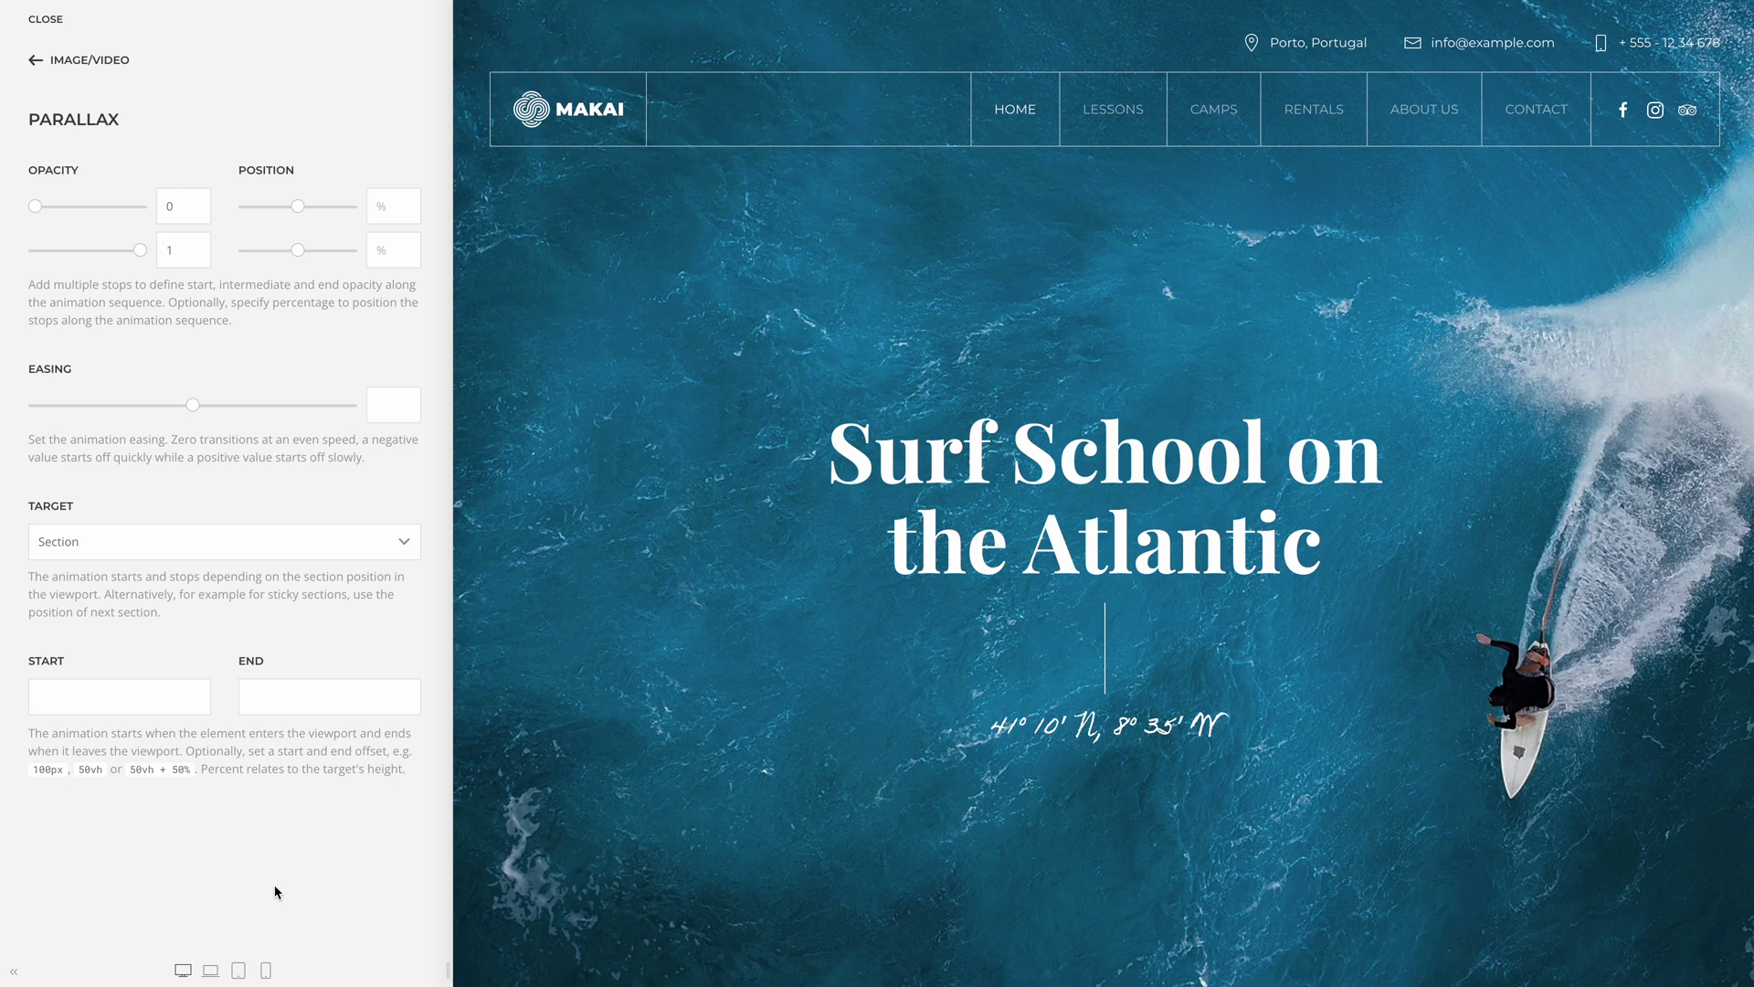
scroll(546, 842, down, 2)
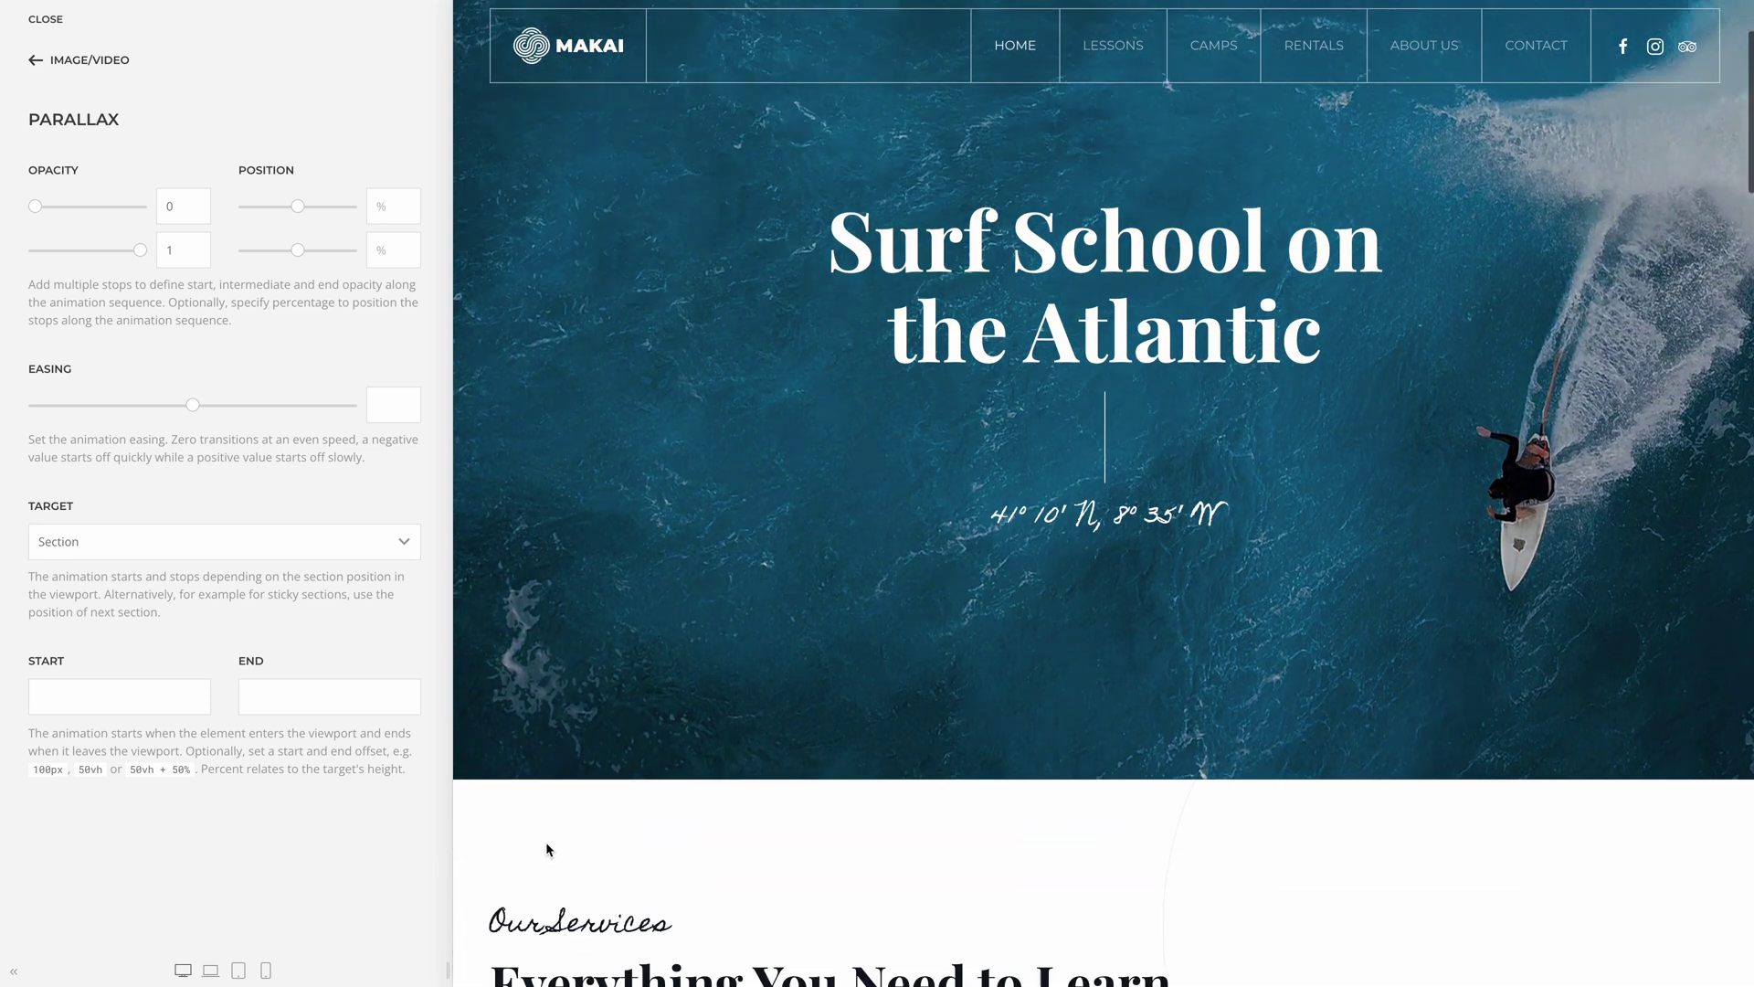
scroll(545, 841, down, 6)
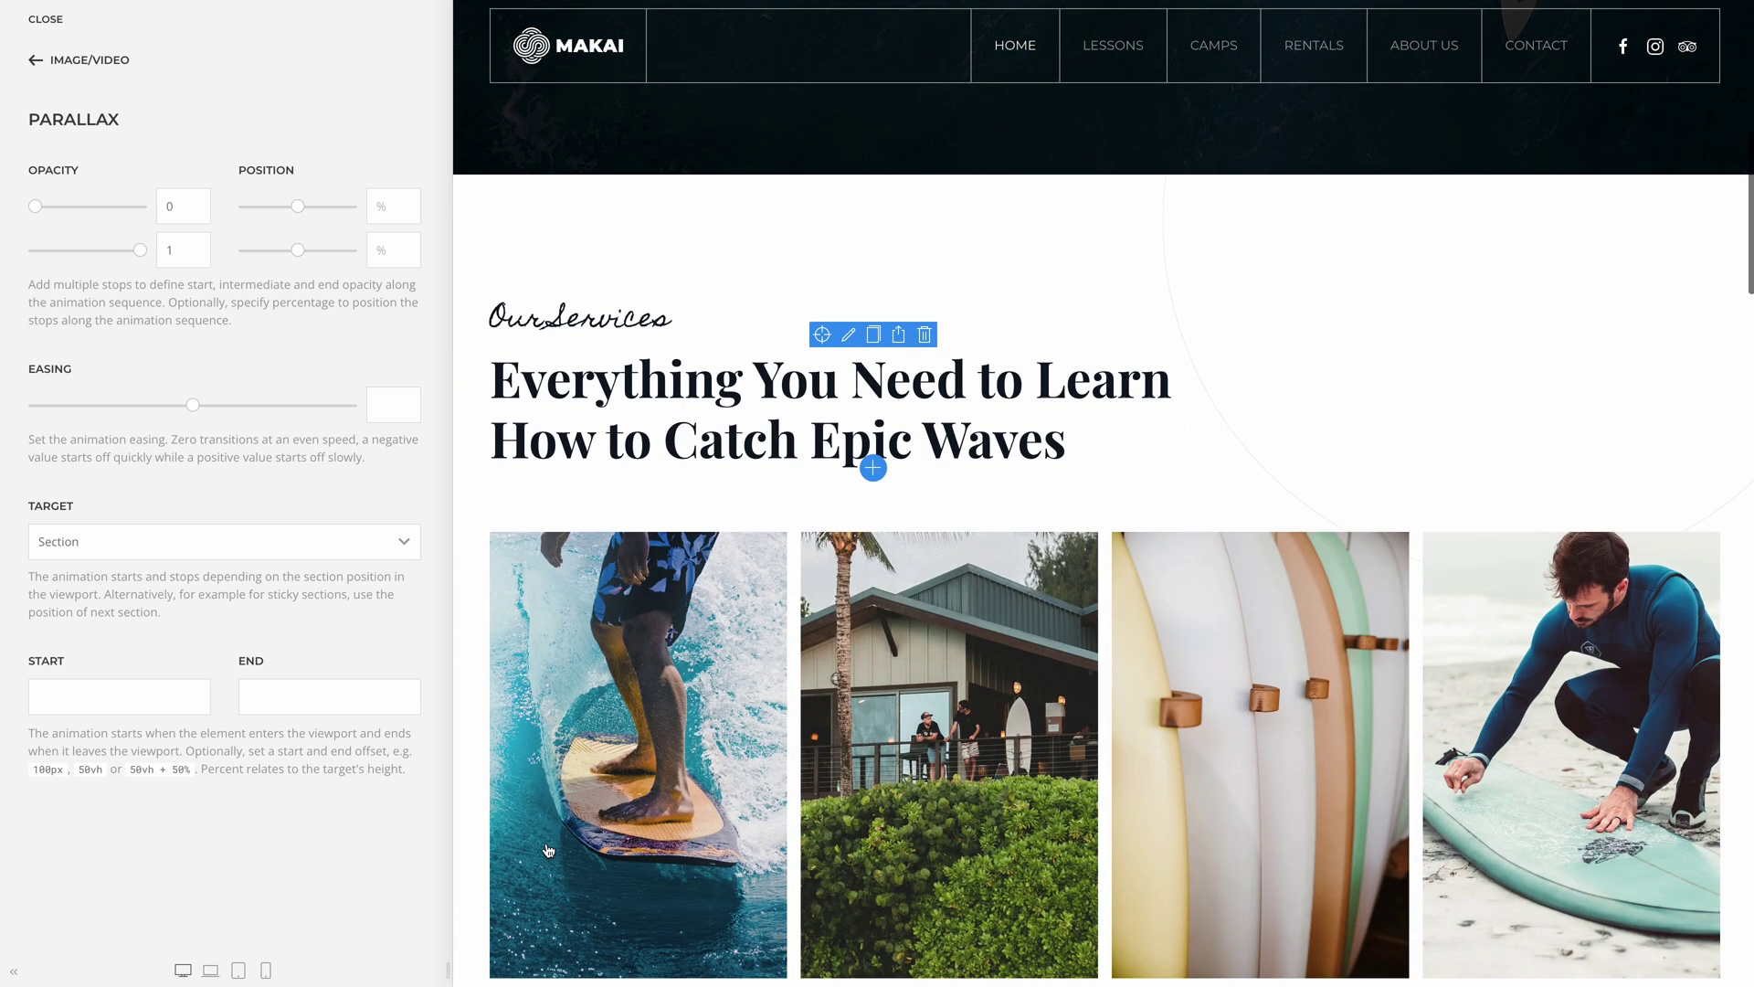
scroll(546, 842, down, 2)
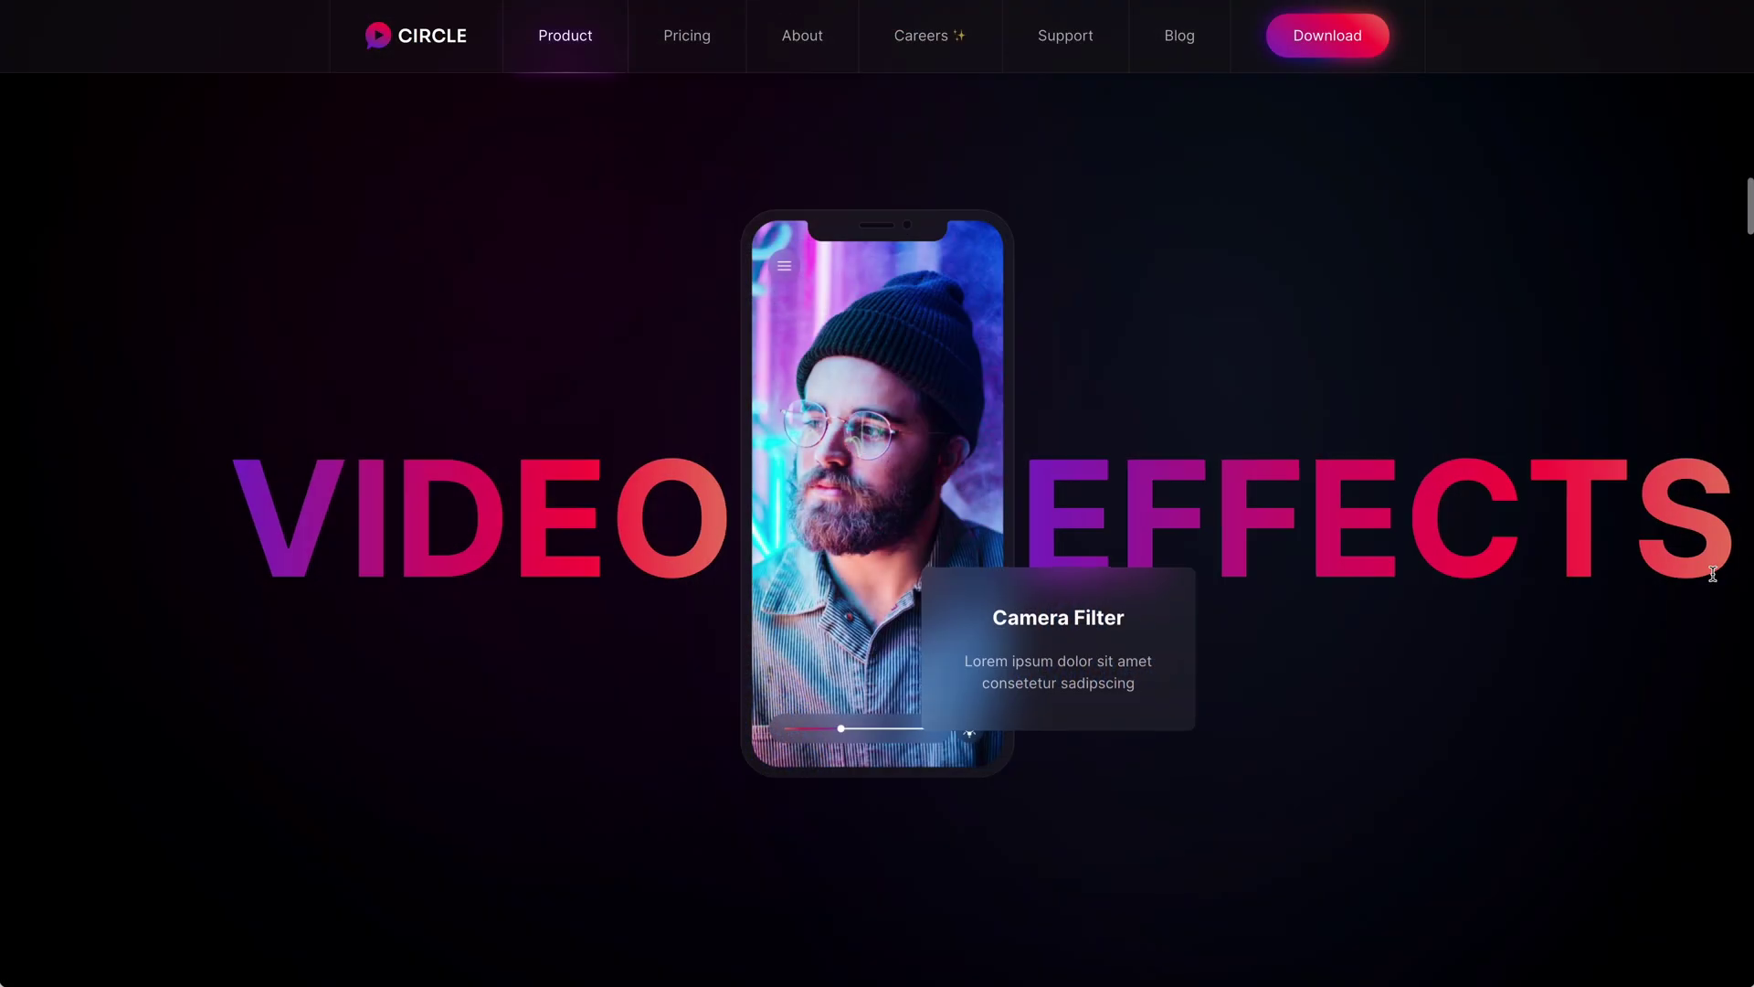
scroll(1713, 574, down, 5)
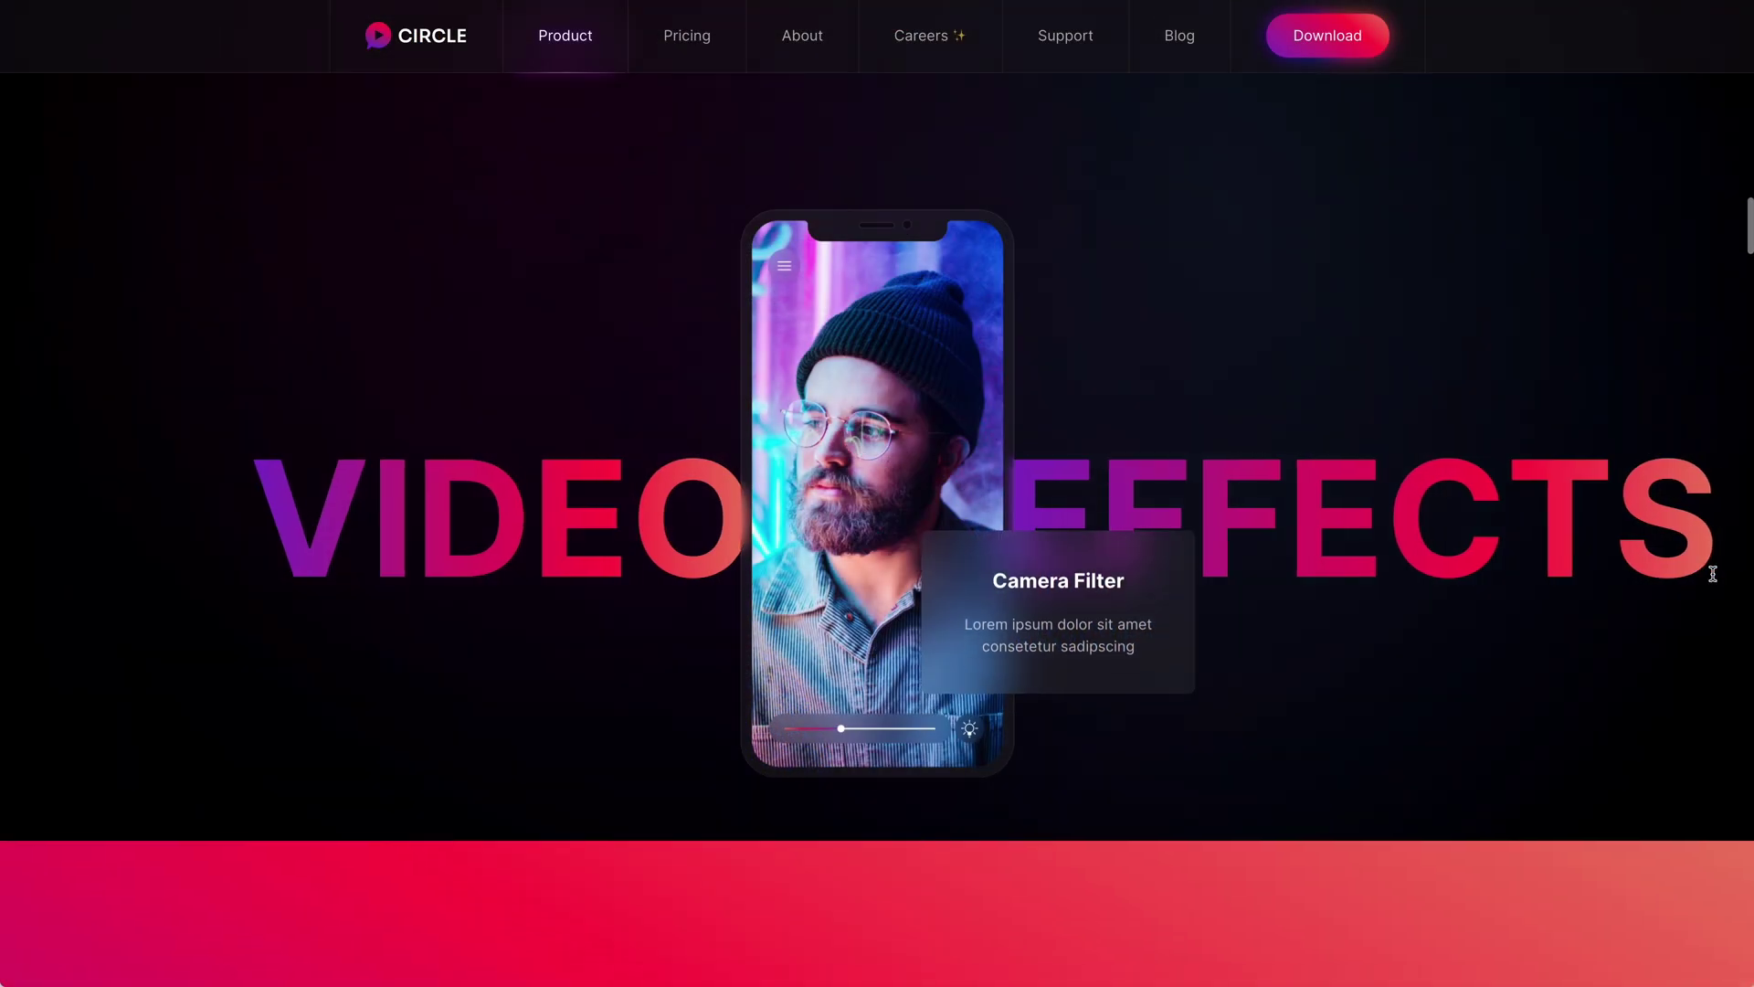
scroll(1713, 574, down, 5)
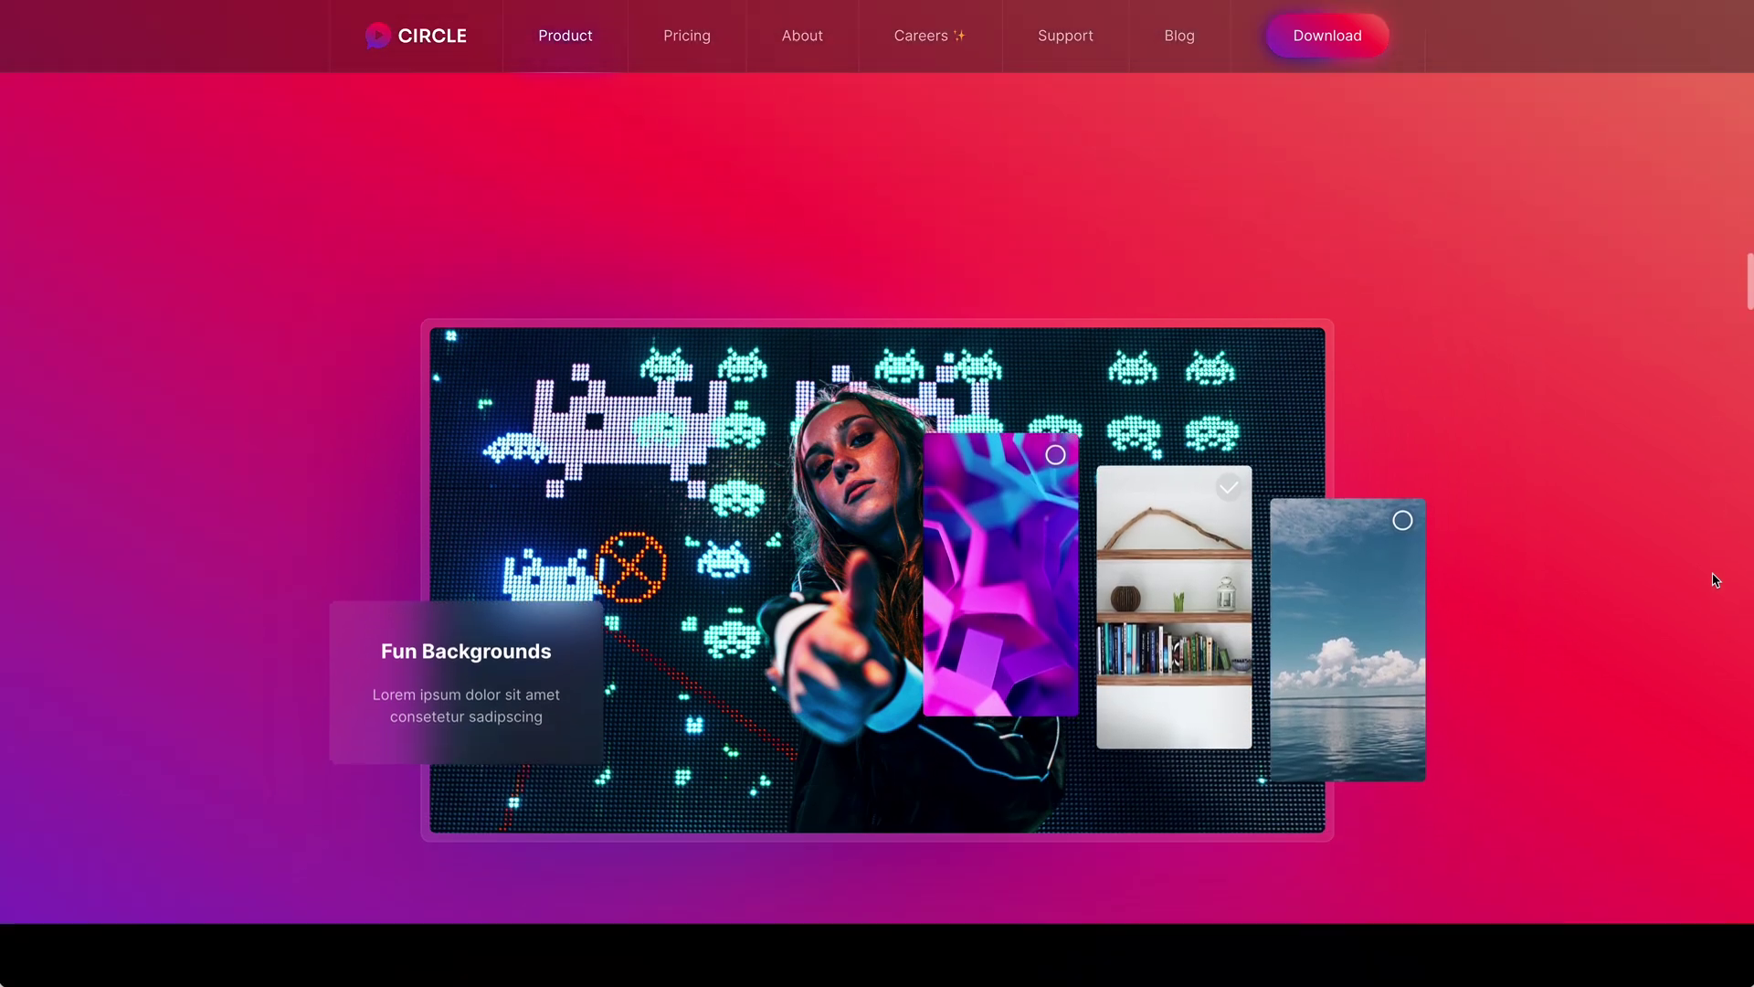
scroll(1716, 580, down, 5)
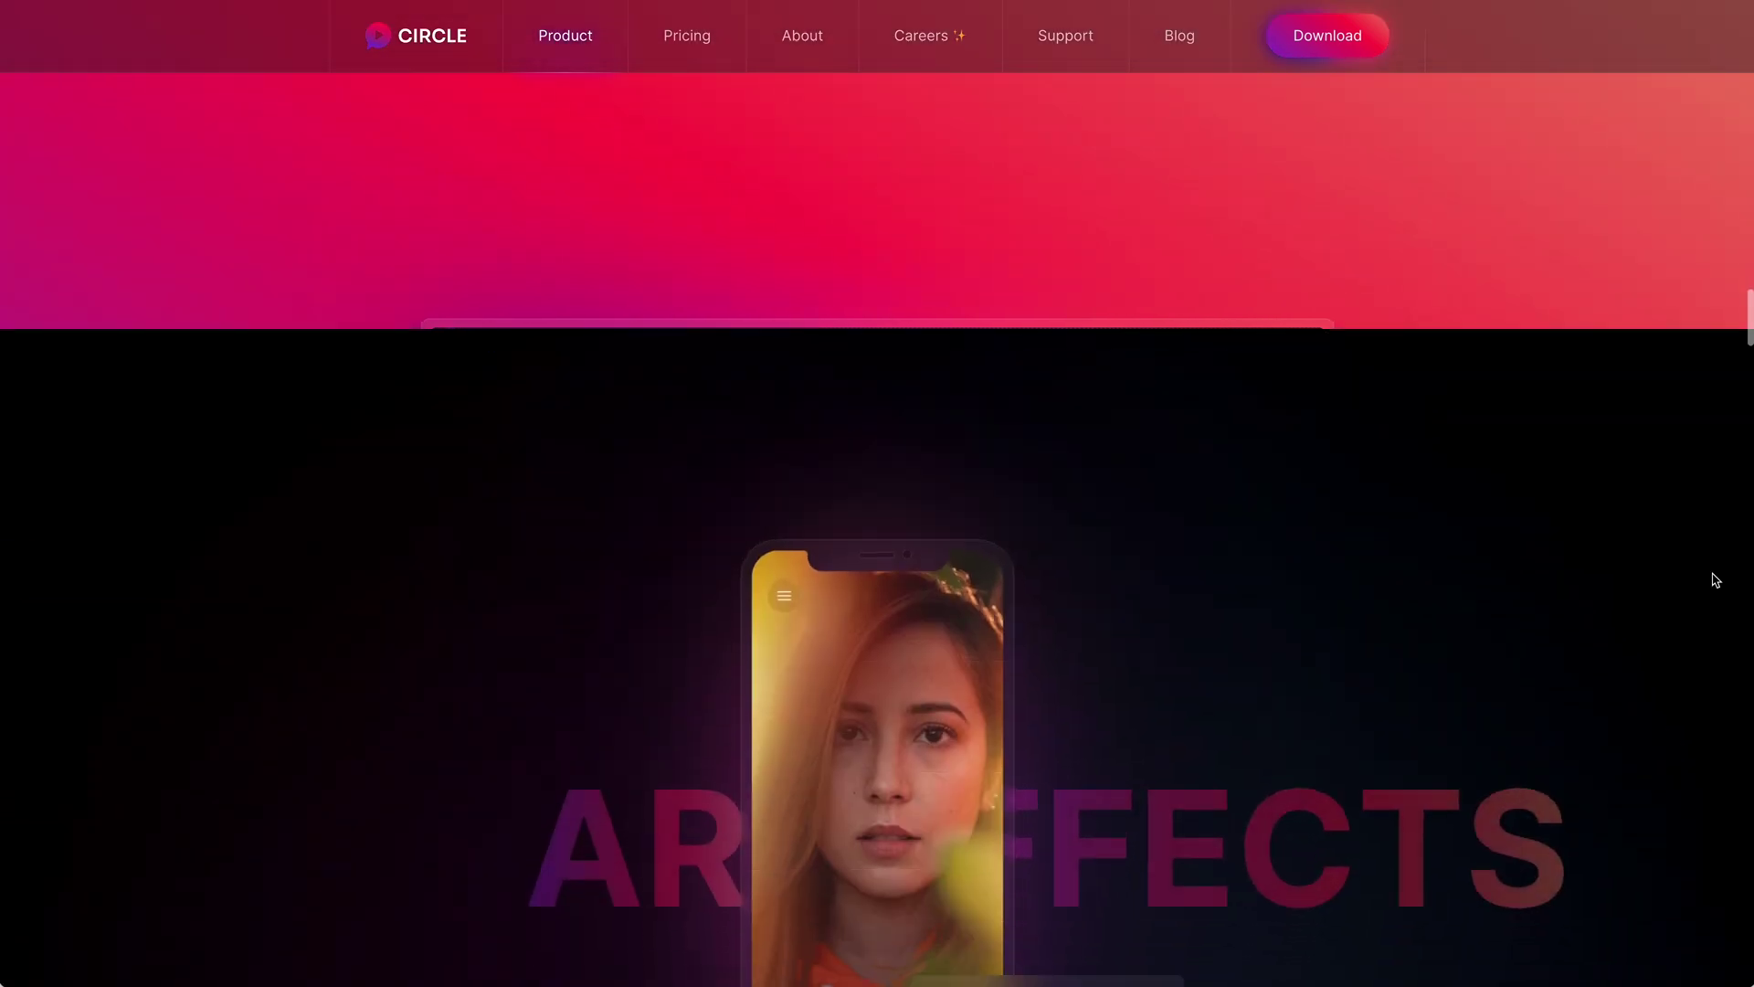
scroll(1716, 580, down, 5)
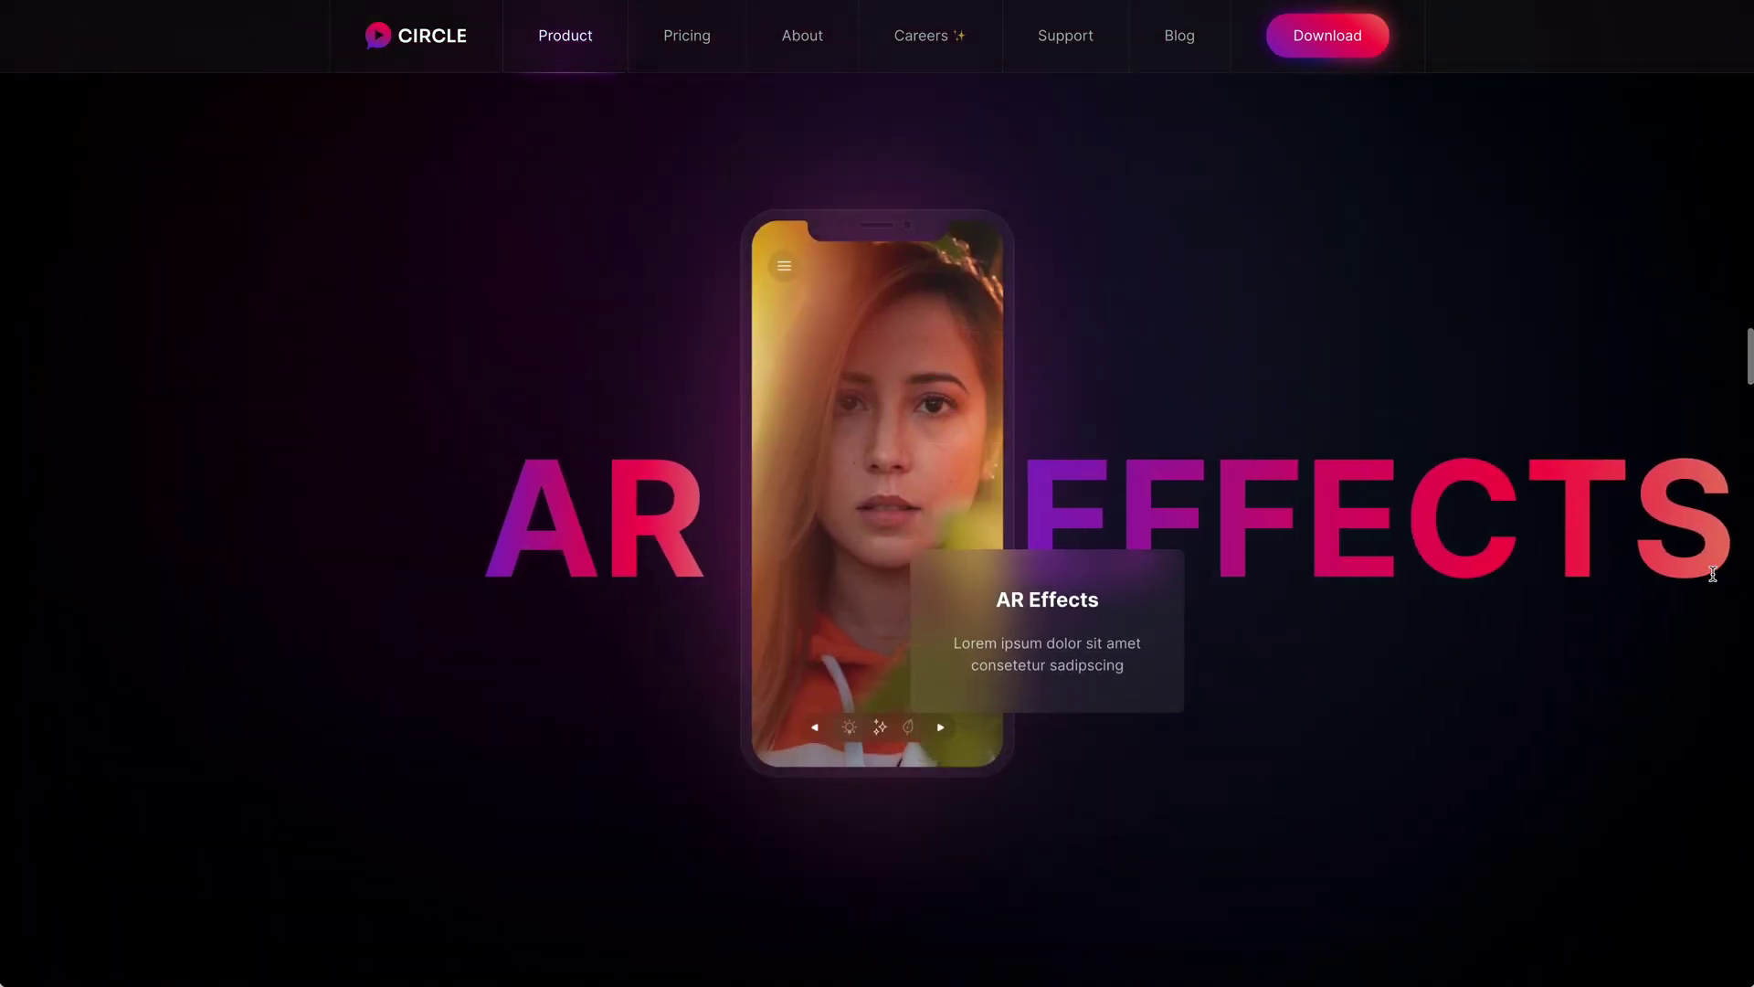
scroll(1714, 576, down, 5)
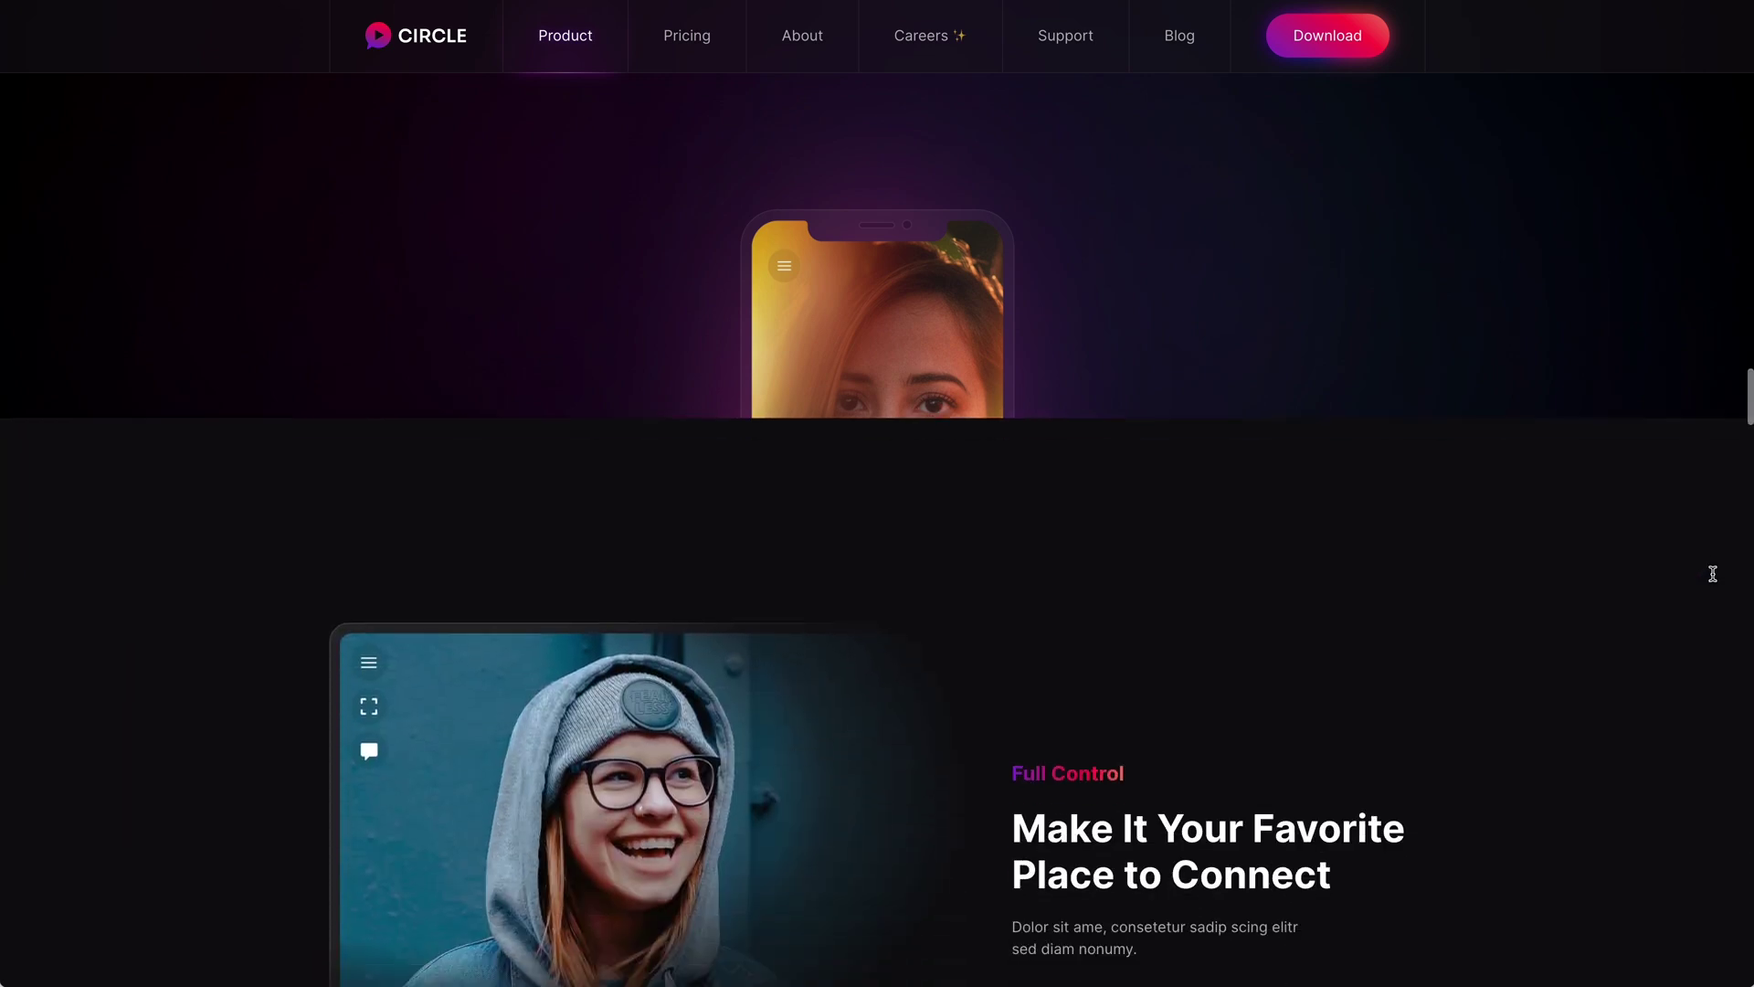
scroll(1715, 578, down, 5)
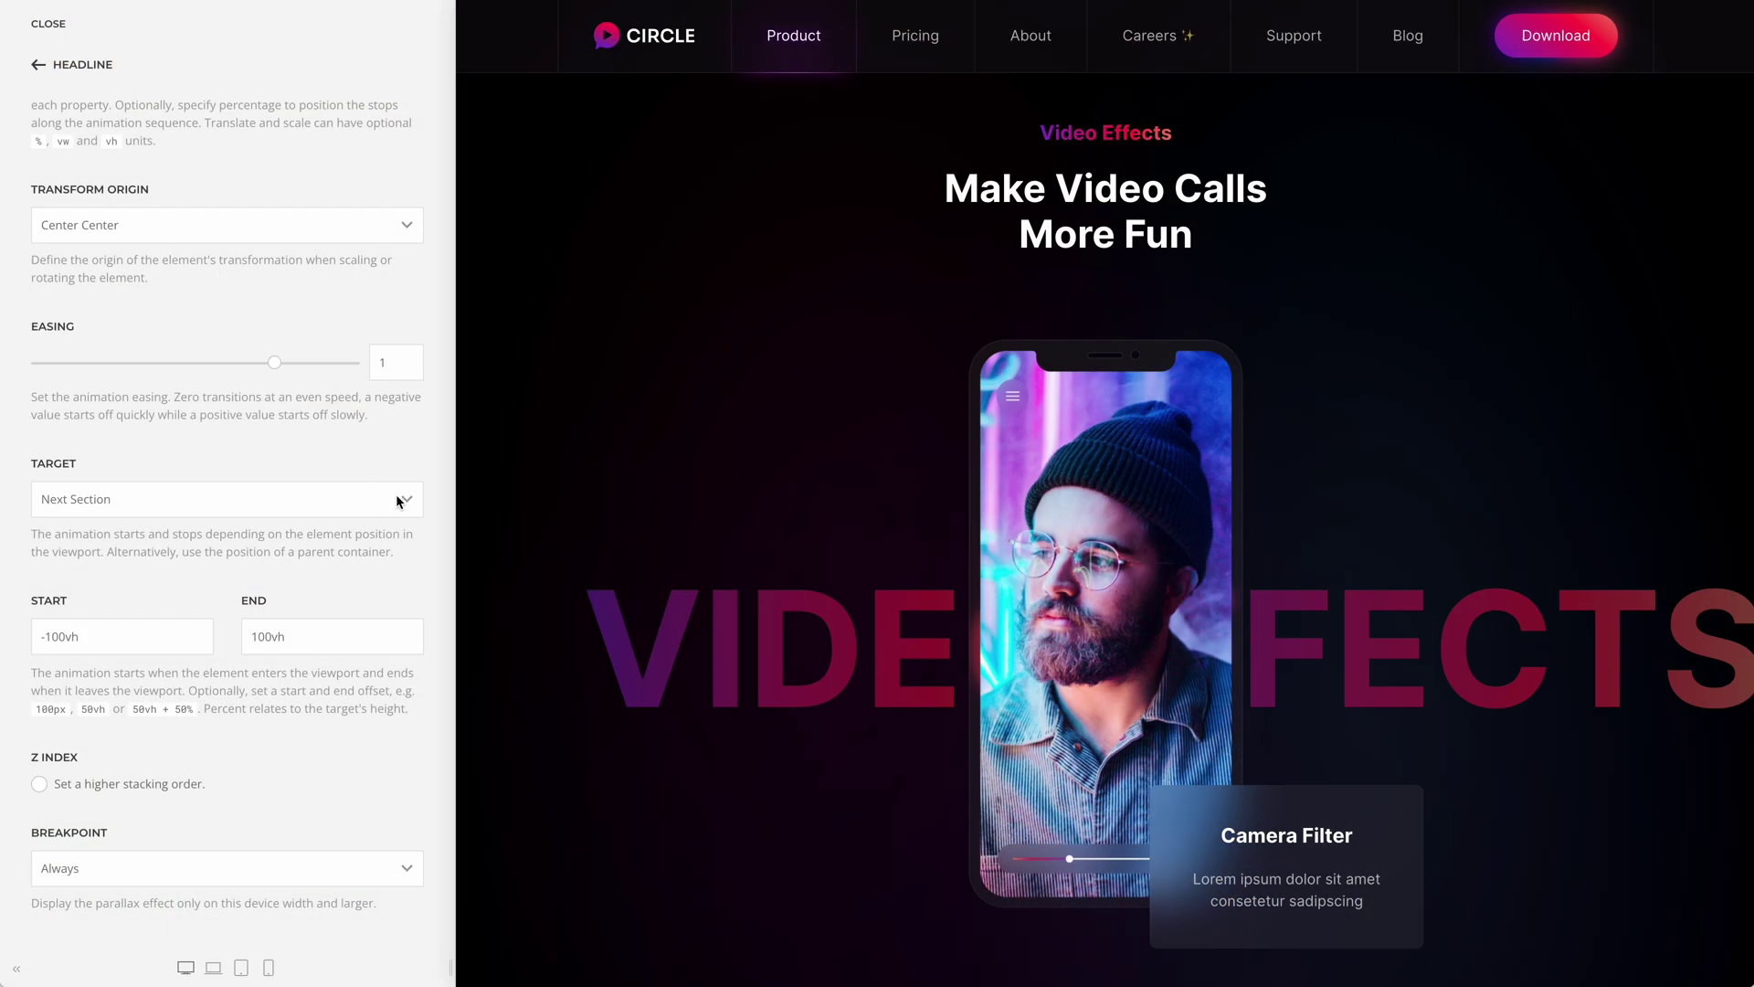
scroll(522, 502, down, 5)
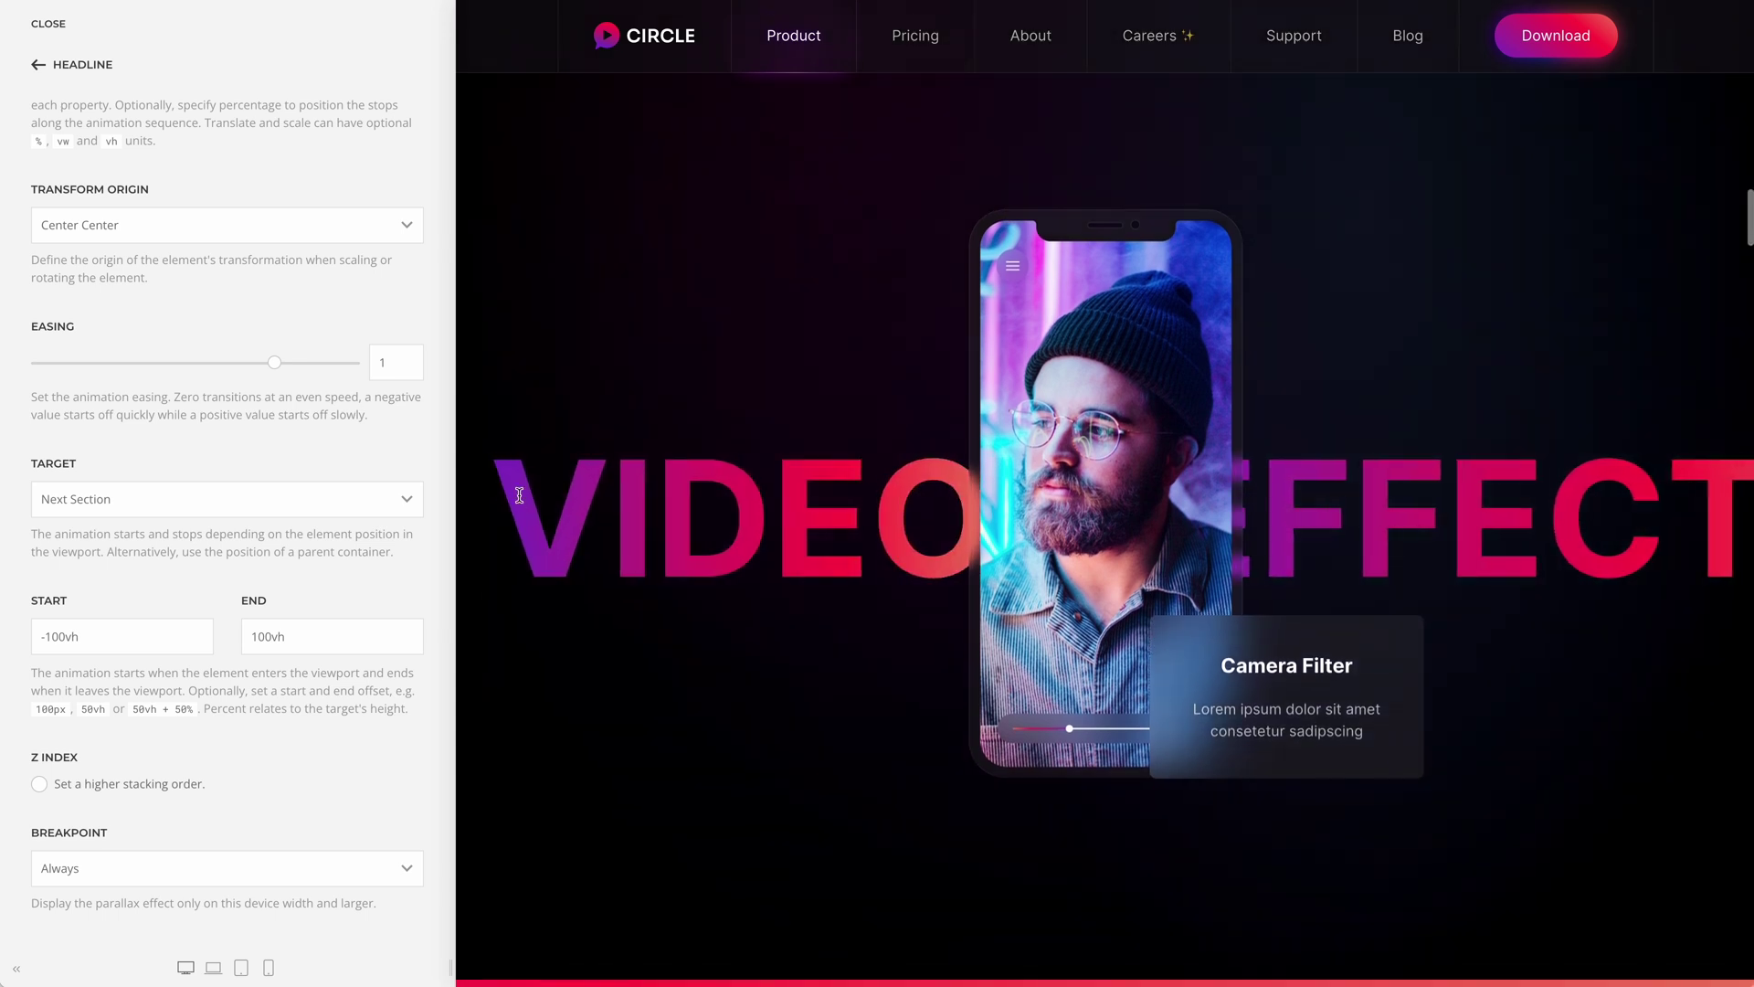
scroll(519, 495, down, 5)
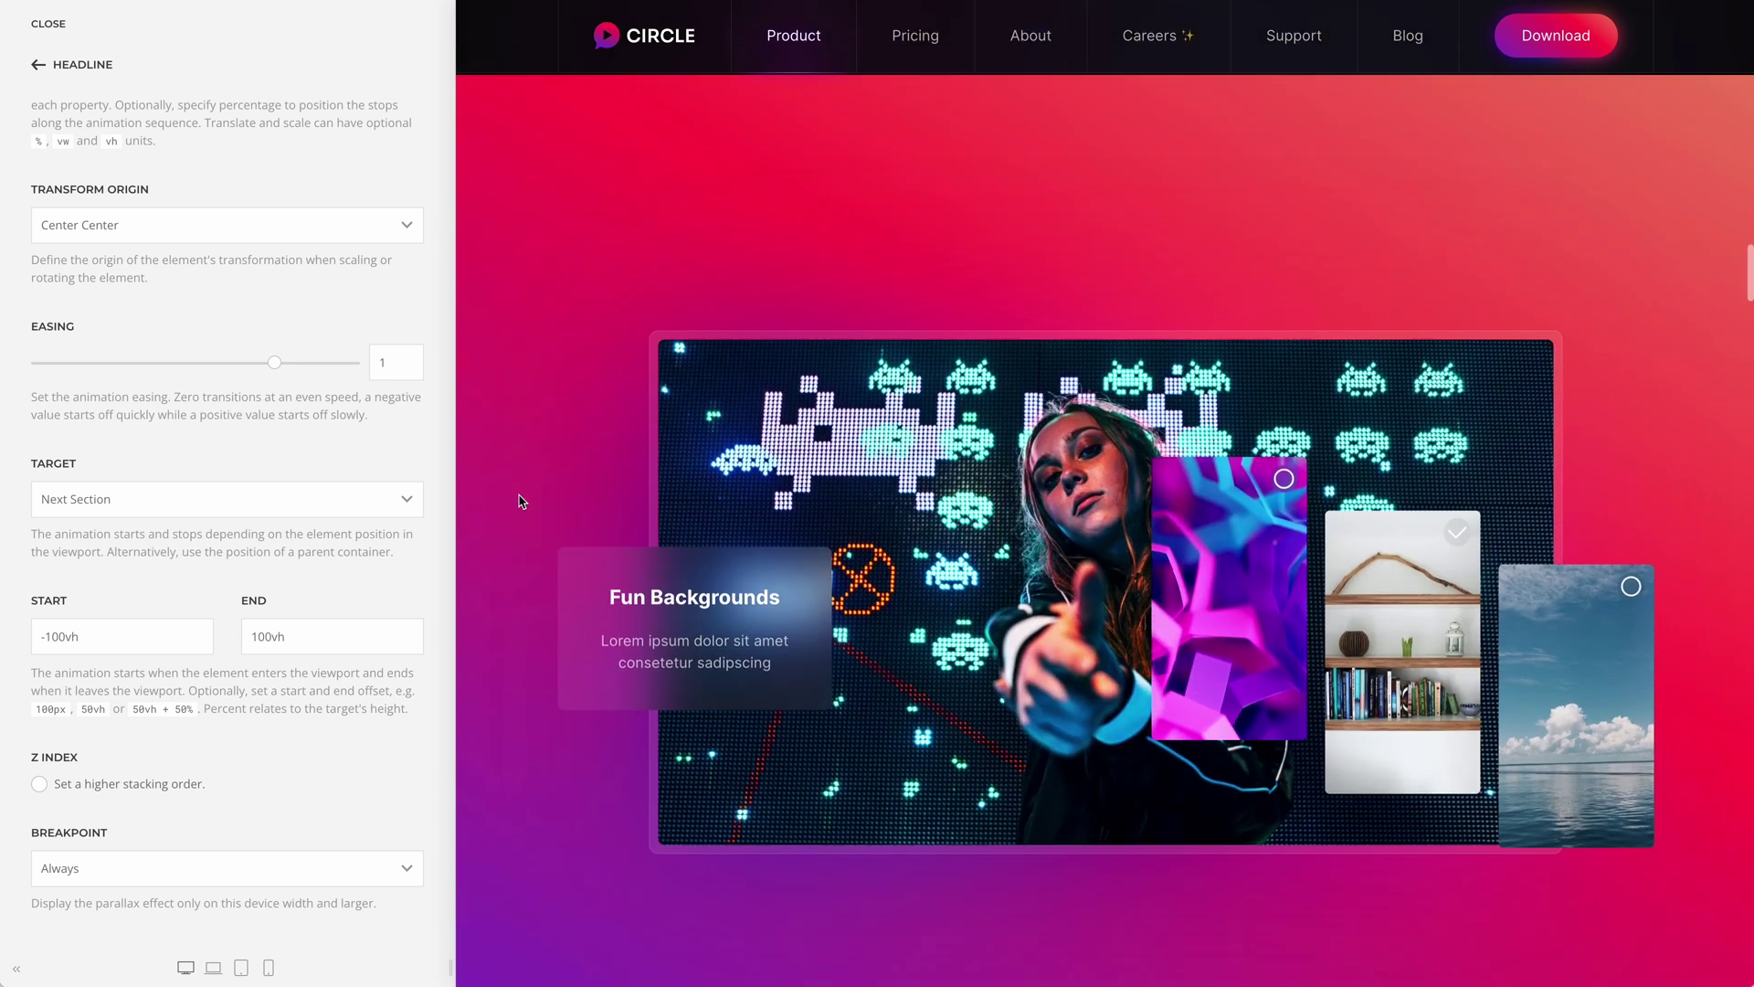
scroll(522, 501, down, 5)
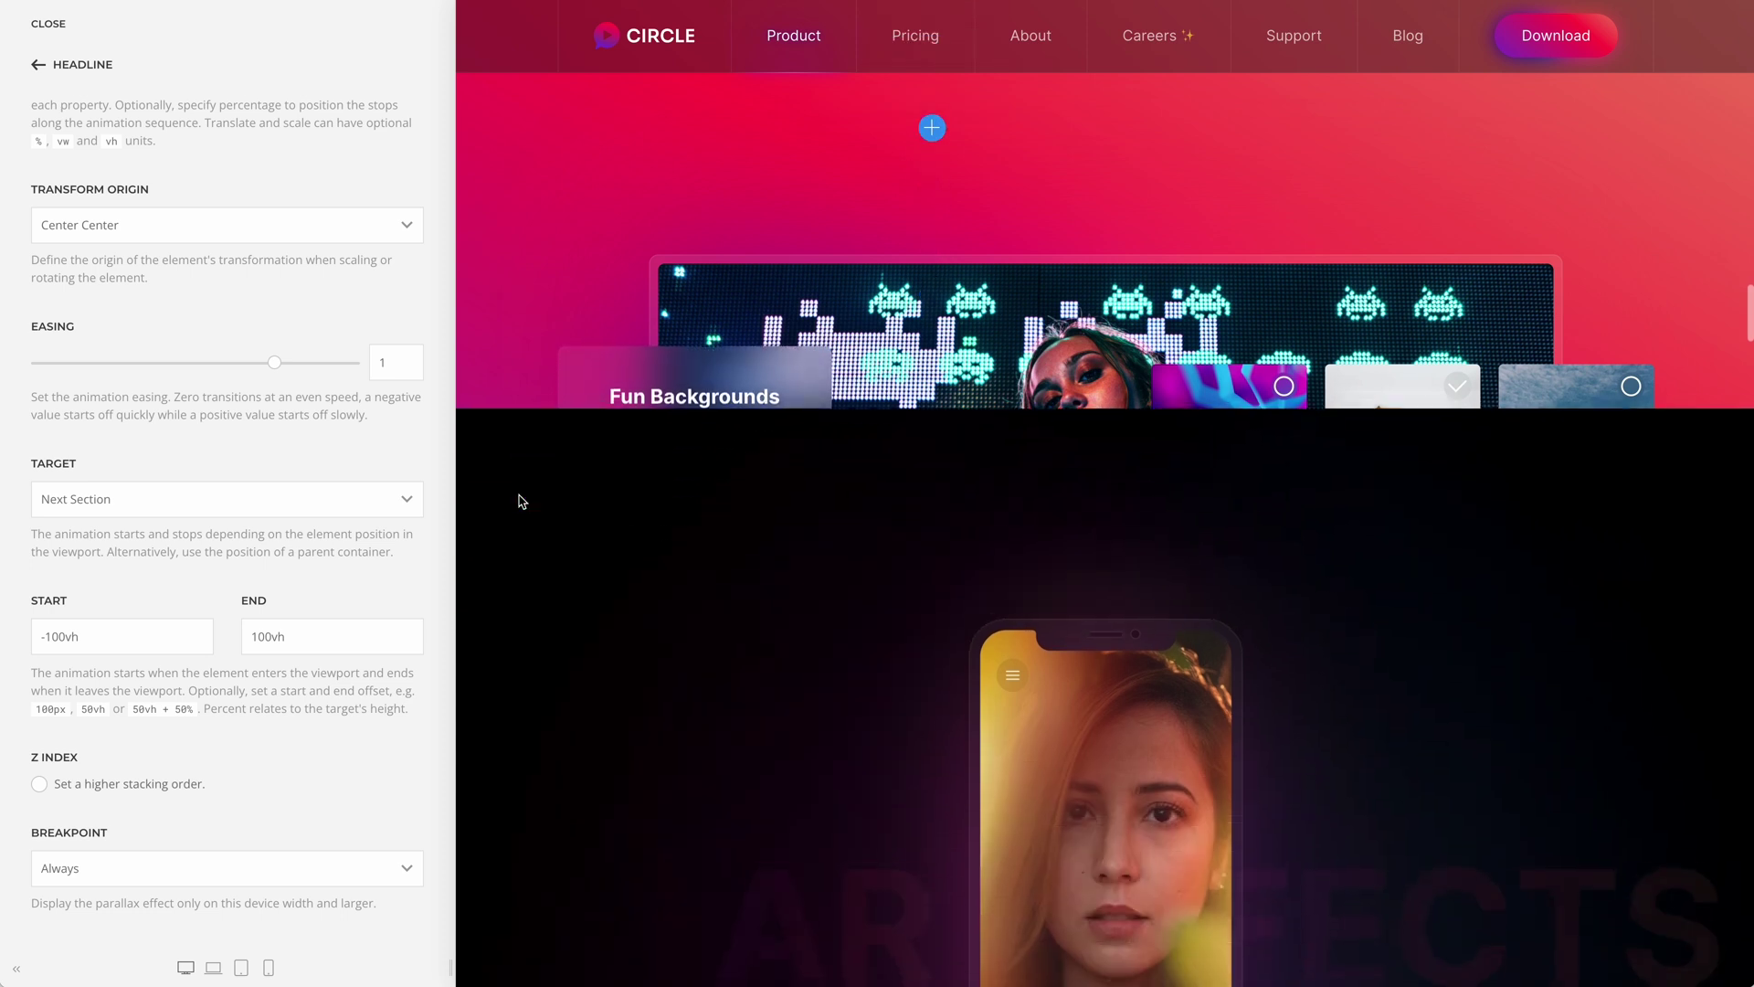
scroll(522, 502, down, 3)
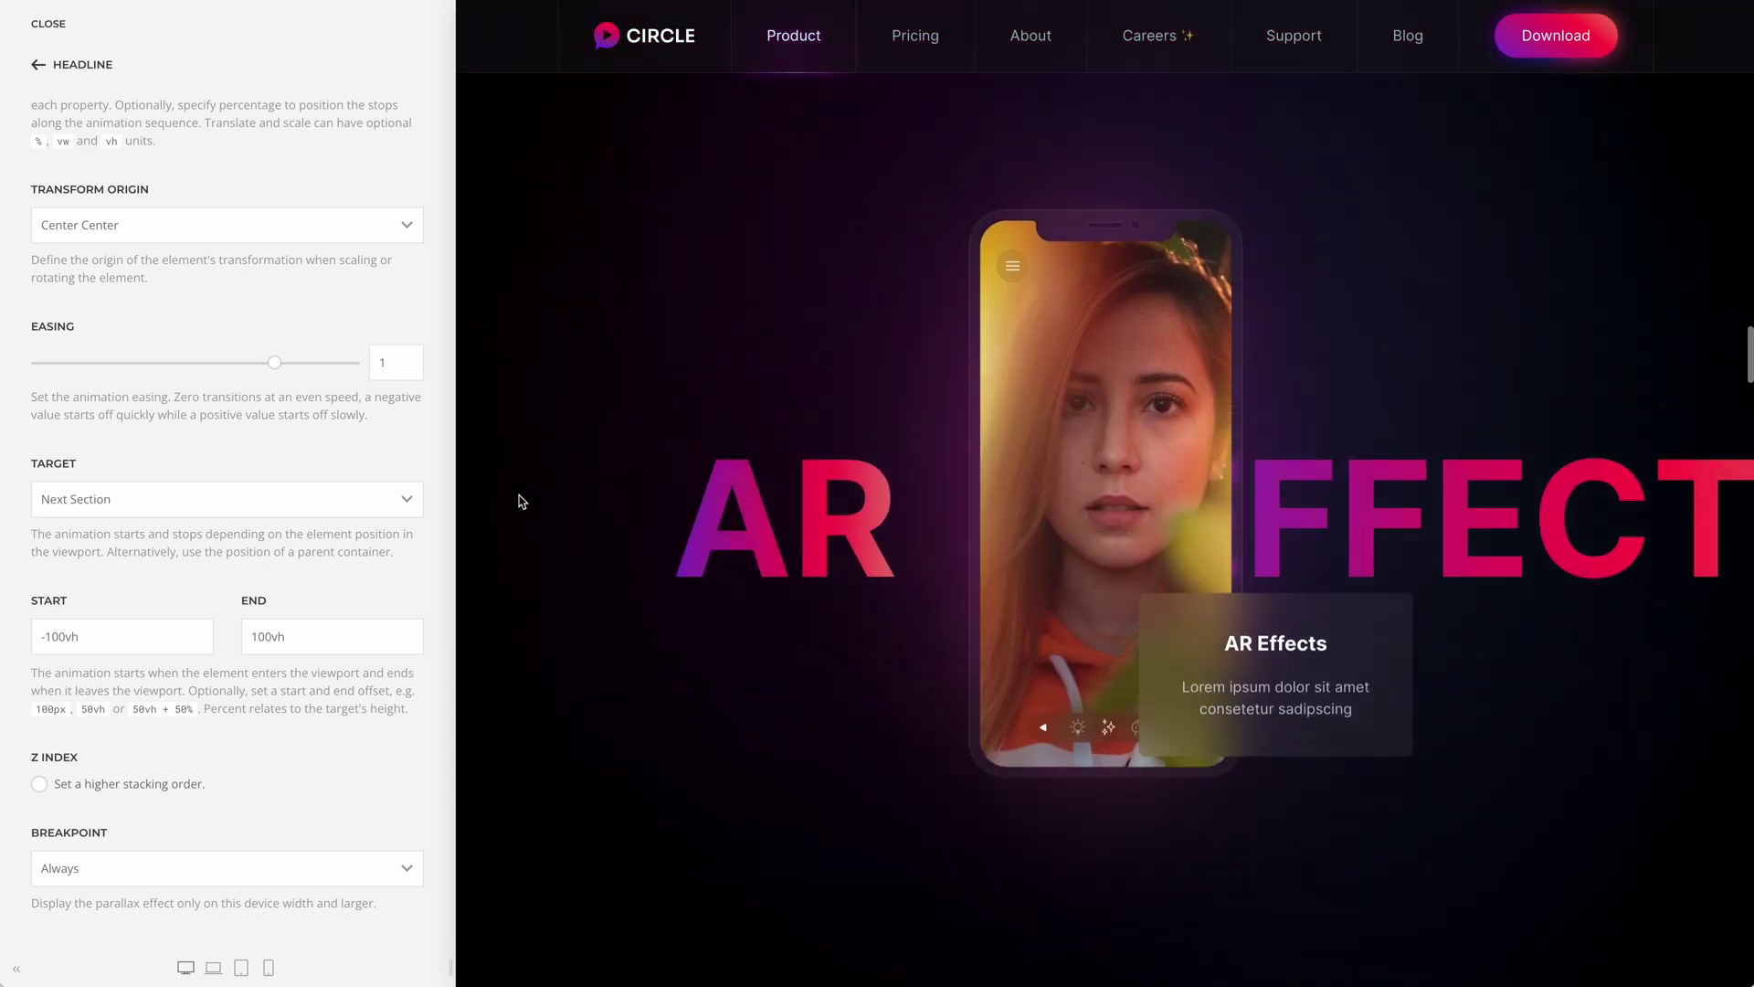
scroll(521, 501, down, 5)
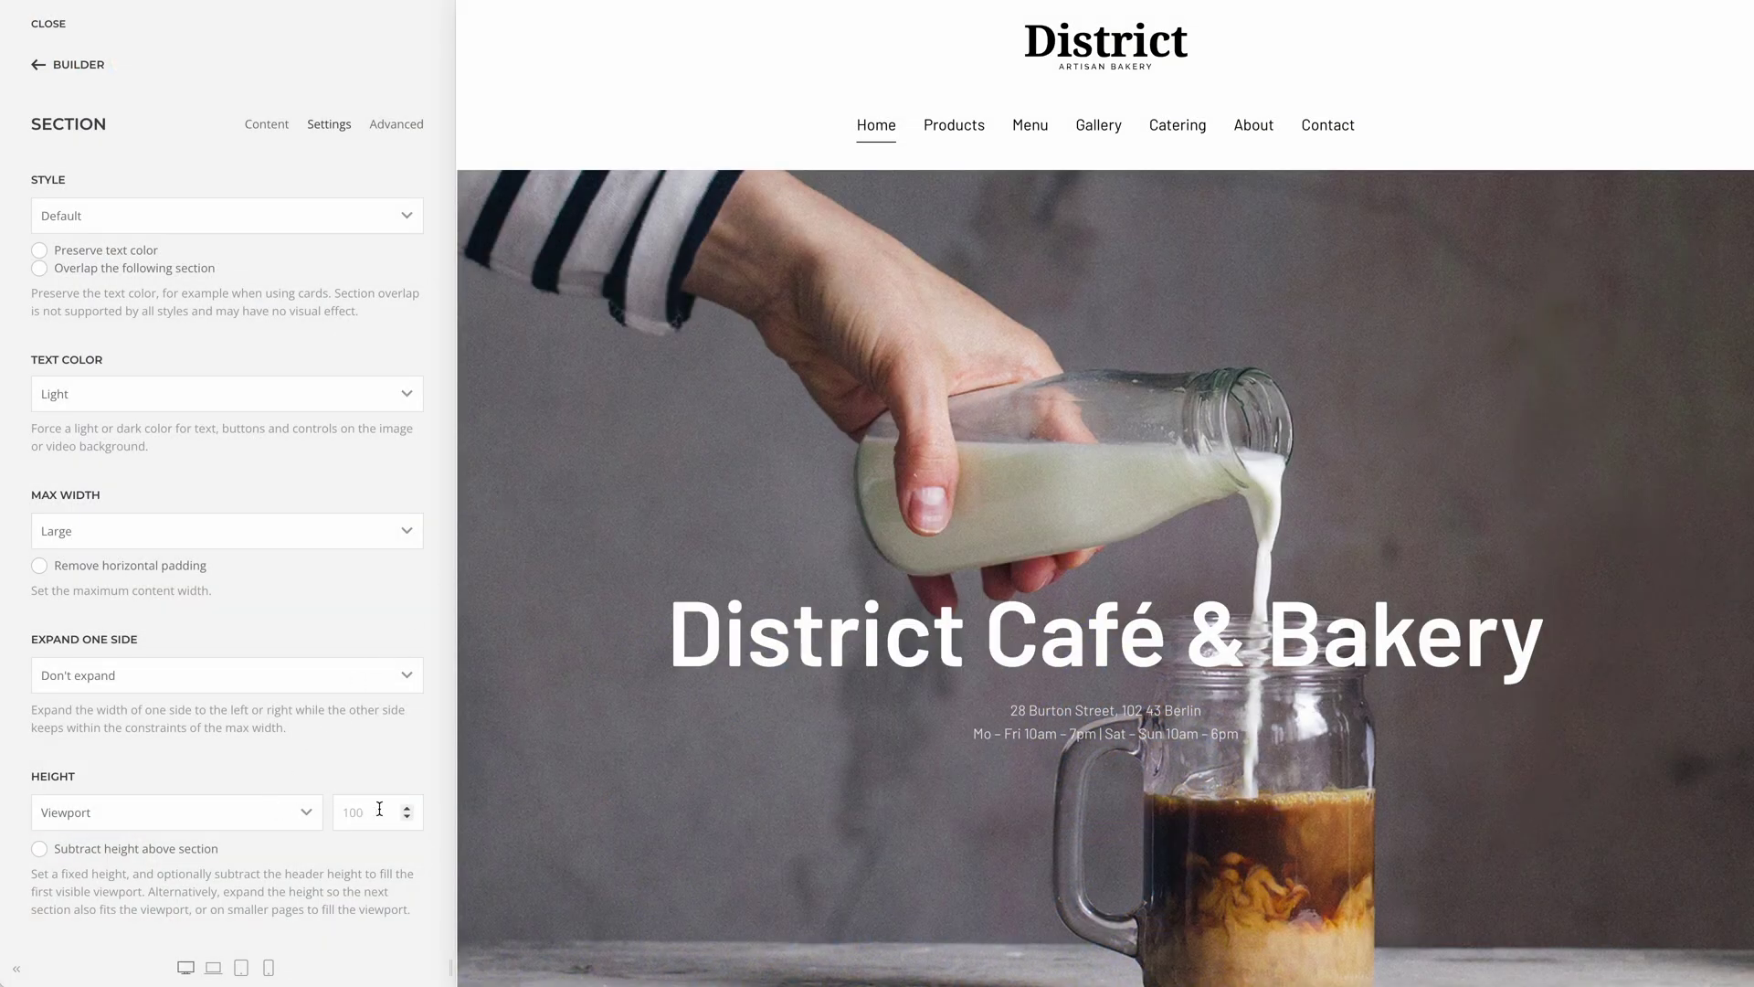
- Tick 'Subtract height above section' in the District hero's Height settings
scroll(526, 808, down, 2)
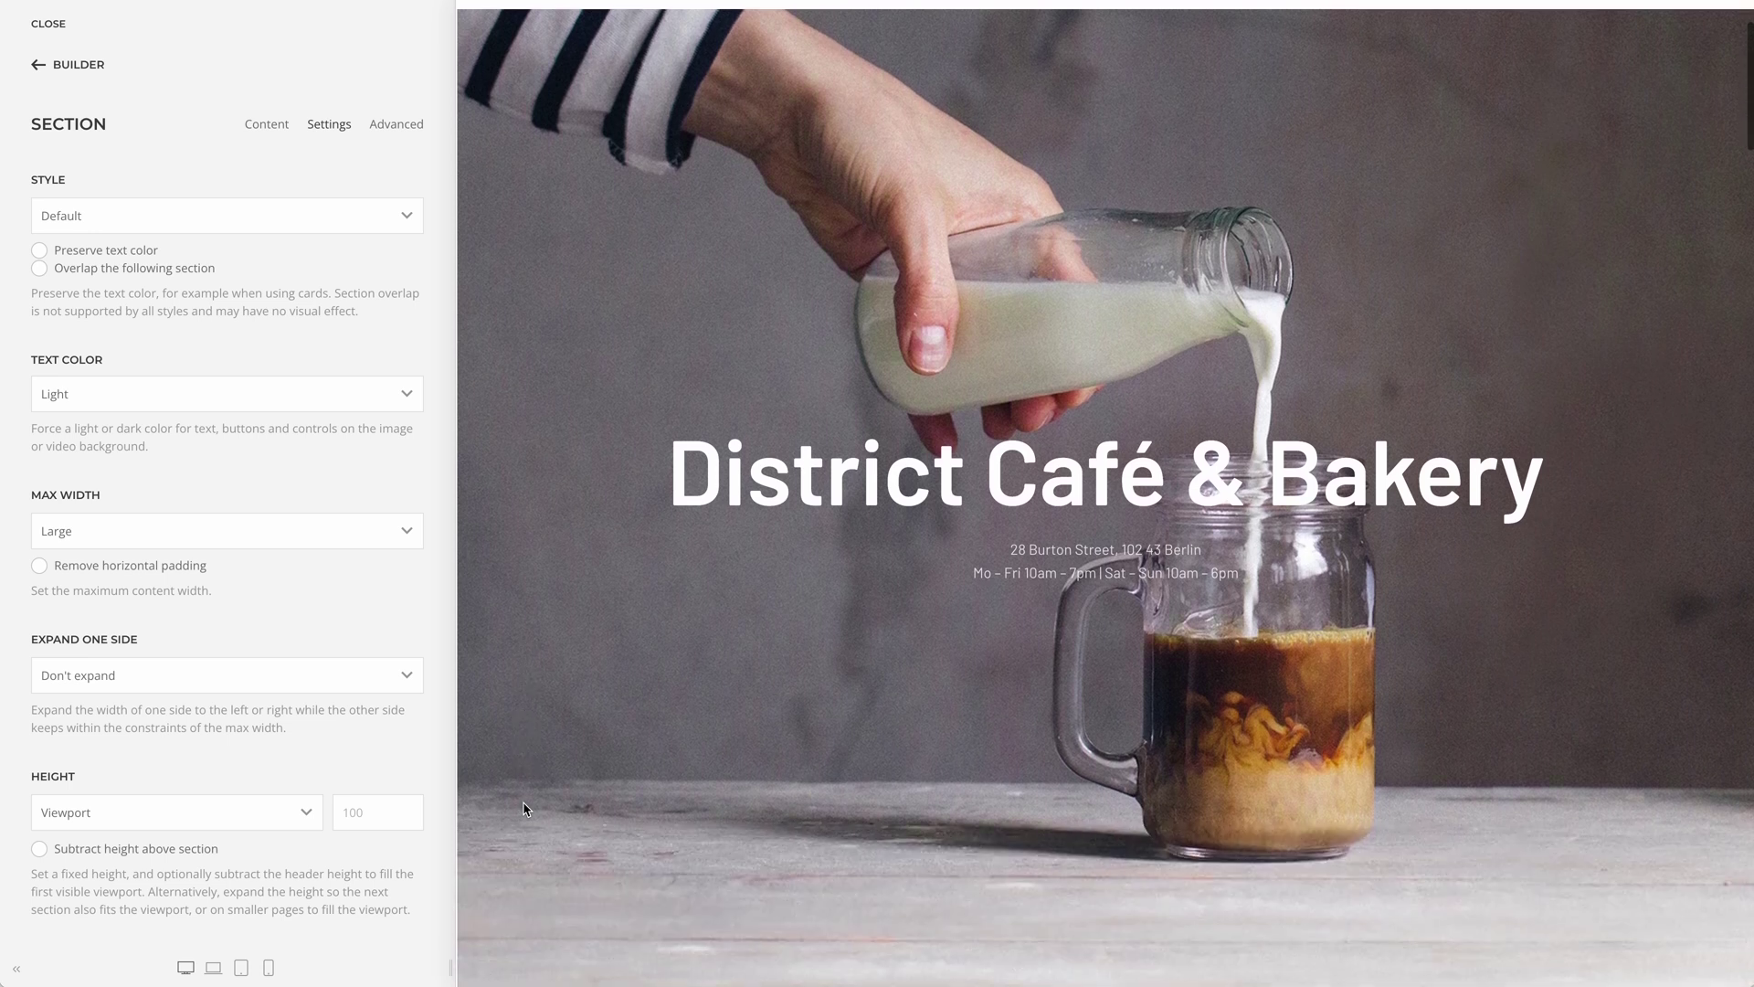
scroll(526, 809, up, 2)
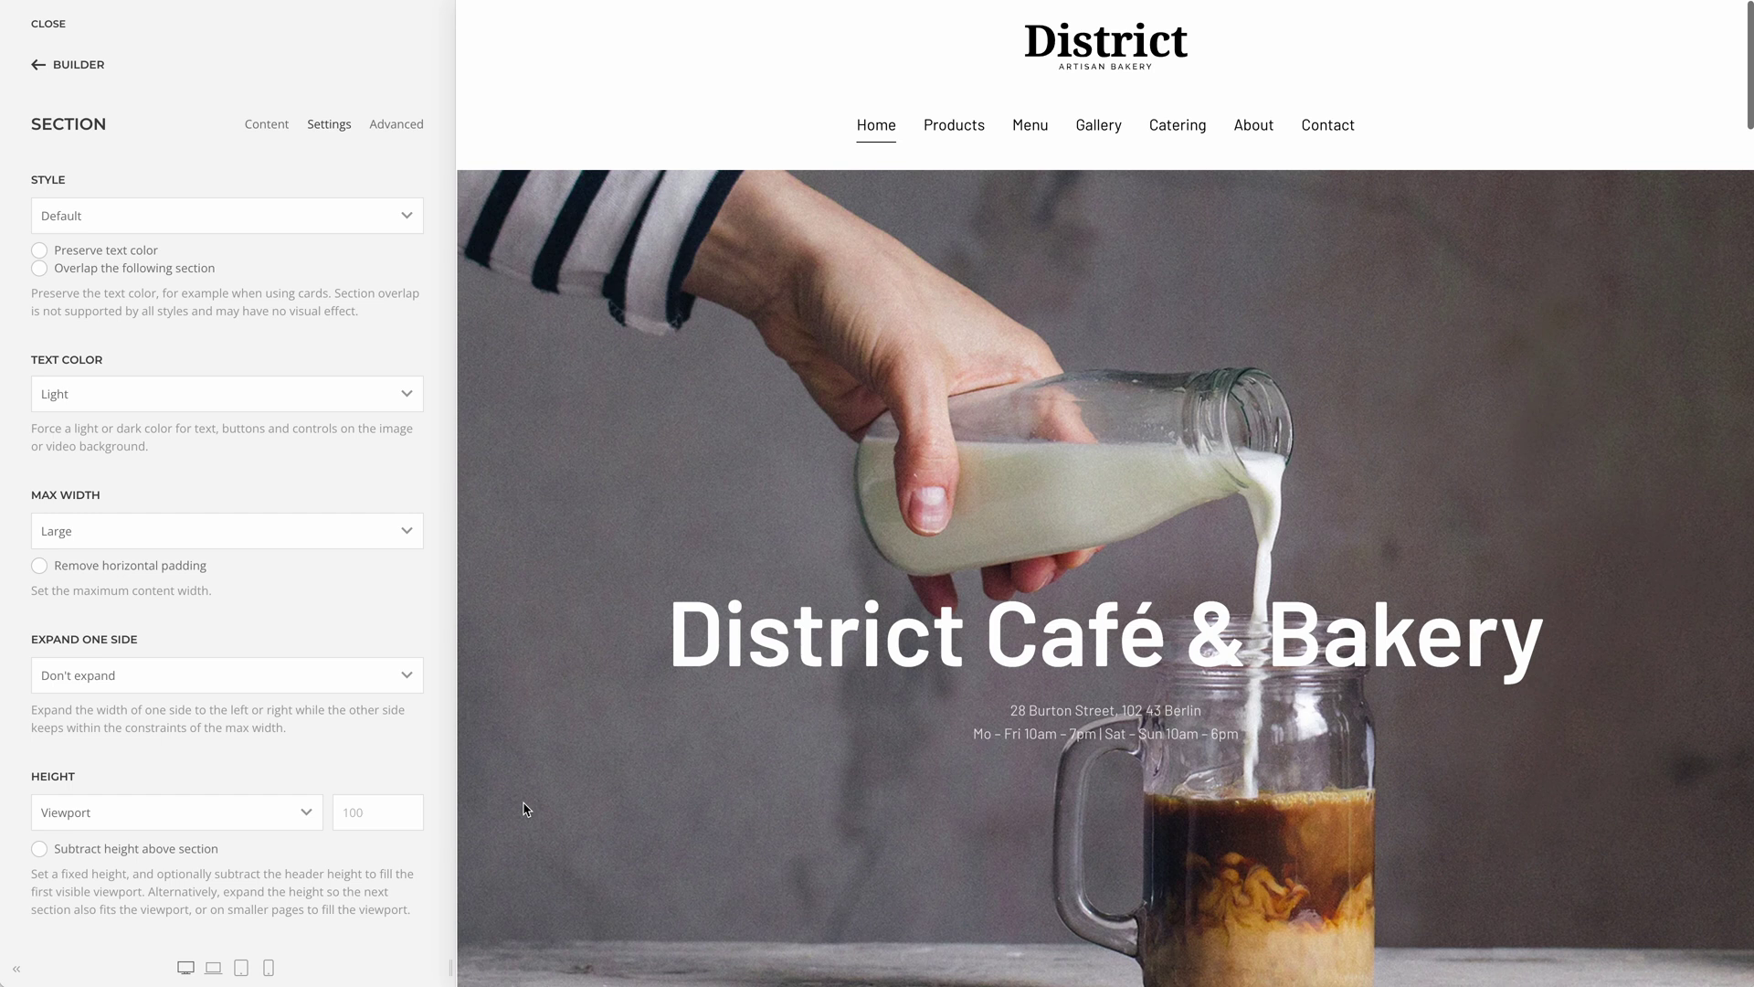
scroll(406, 796, down, 10)
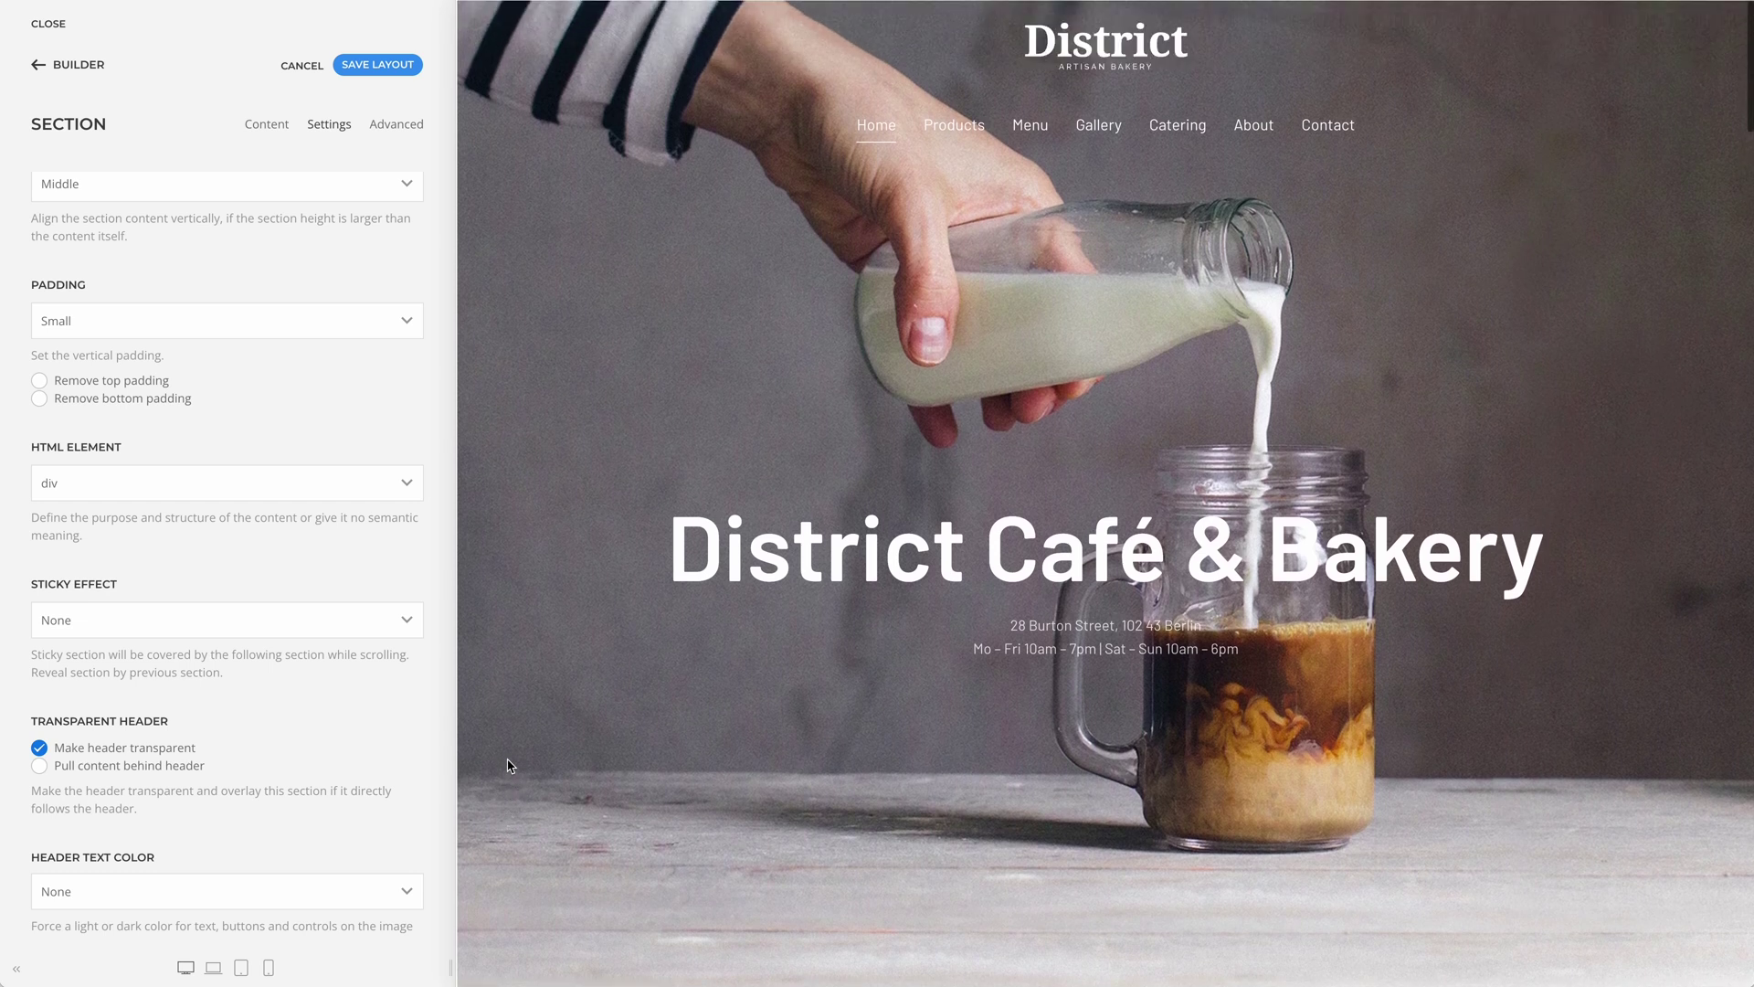
scroll(179, 752, up, 5)
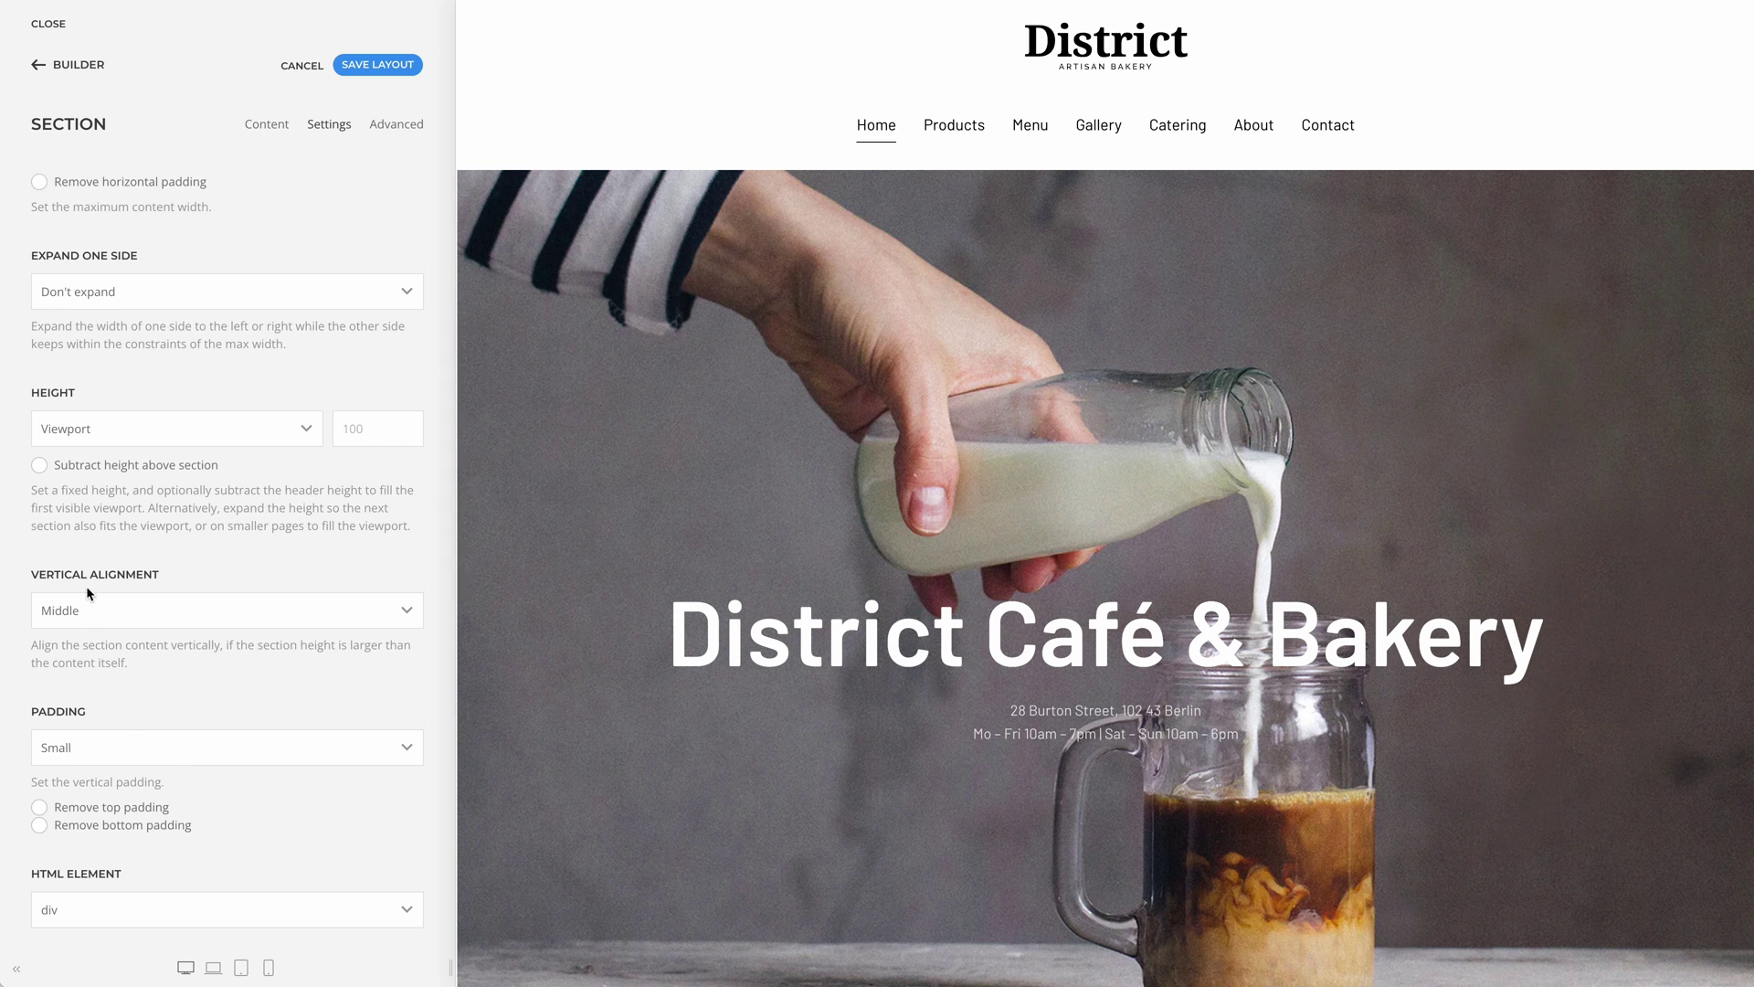
click(40, 467)
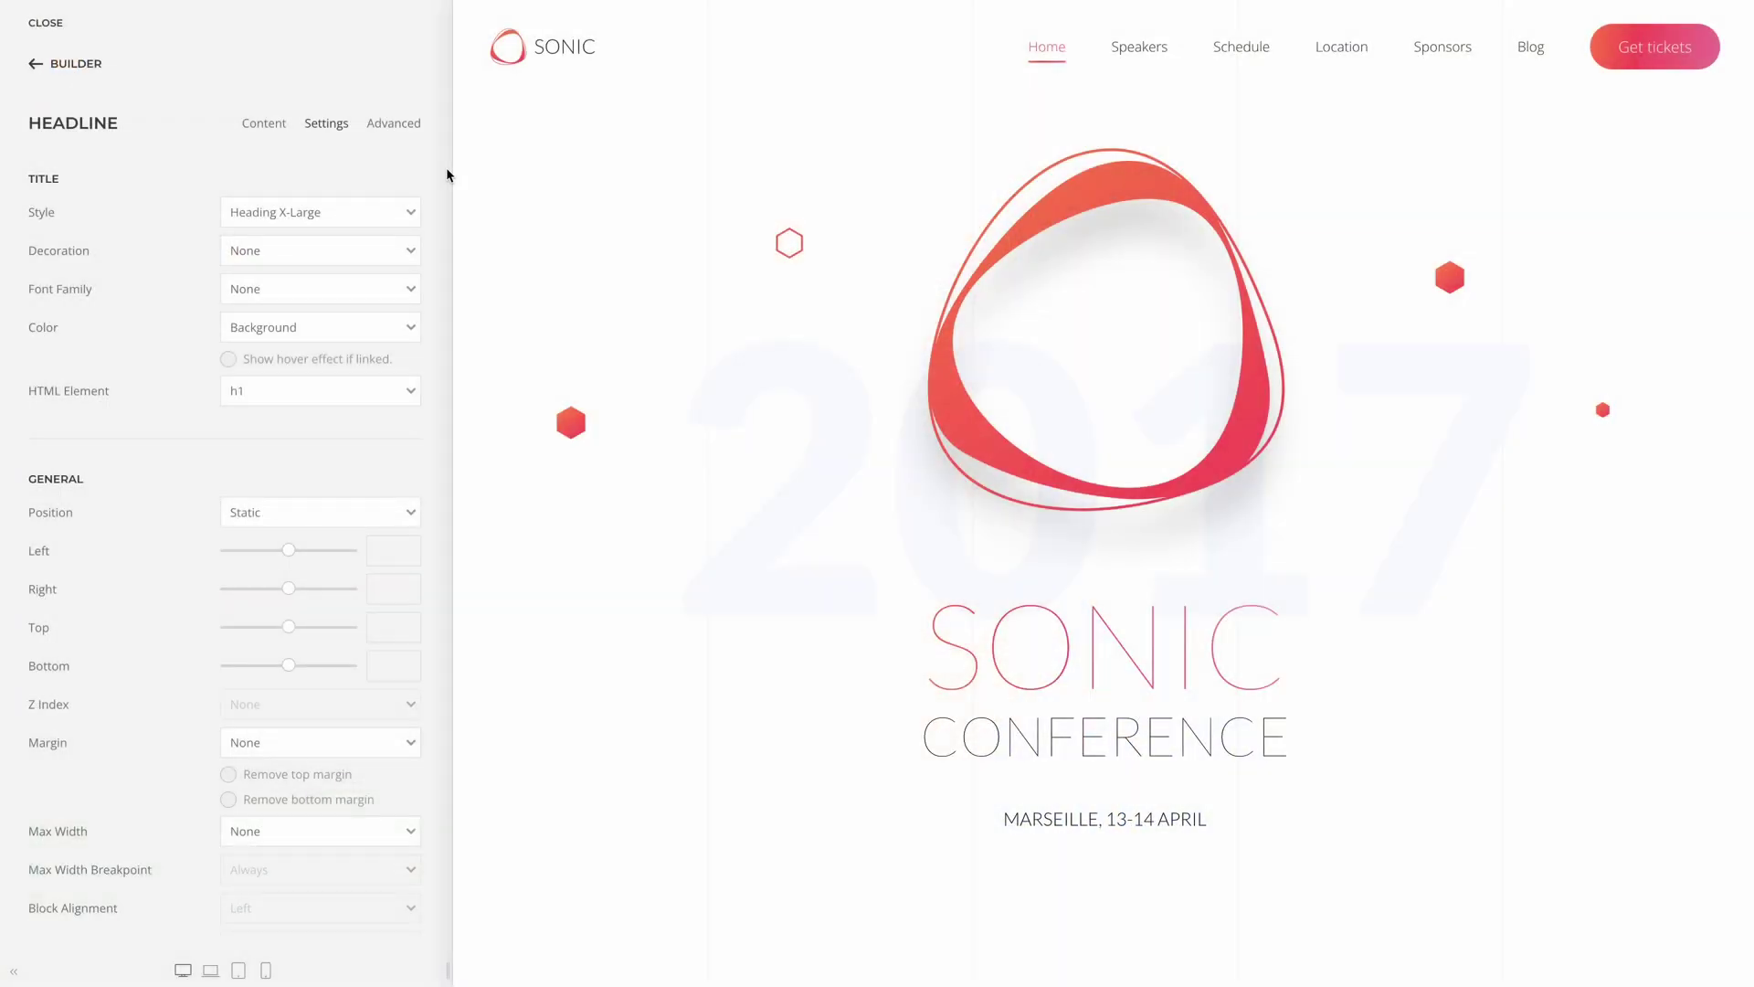
- Style the headline Heading 3X-Large and set the dialog menu's Primary Size to Medium, then check the menu
click(384, 218)
click(381, 182)
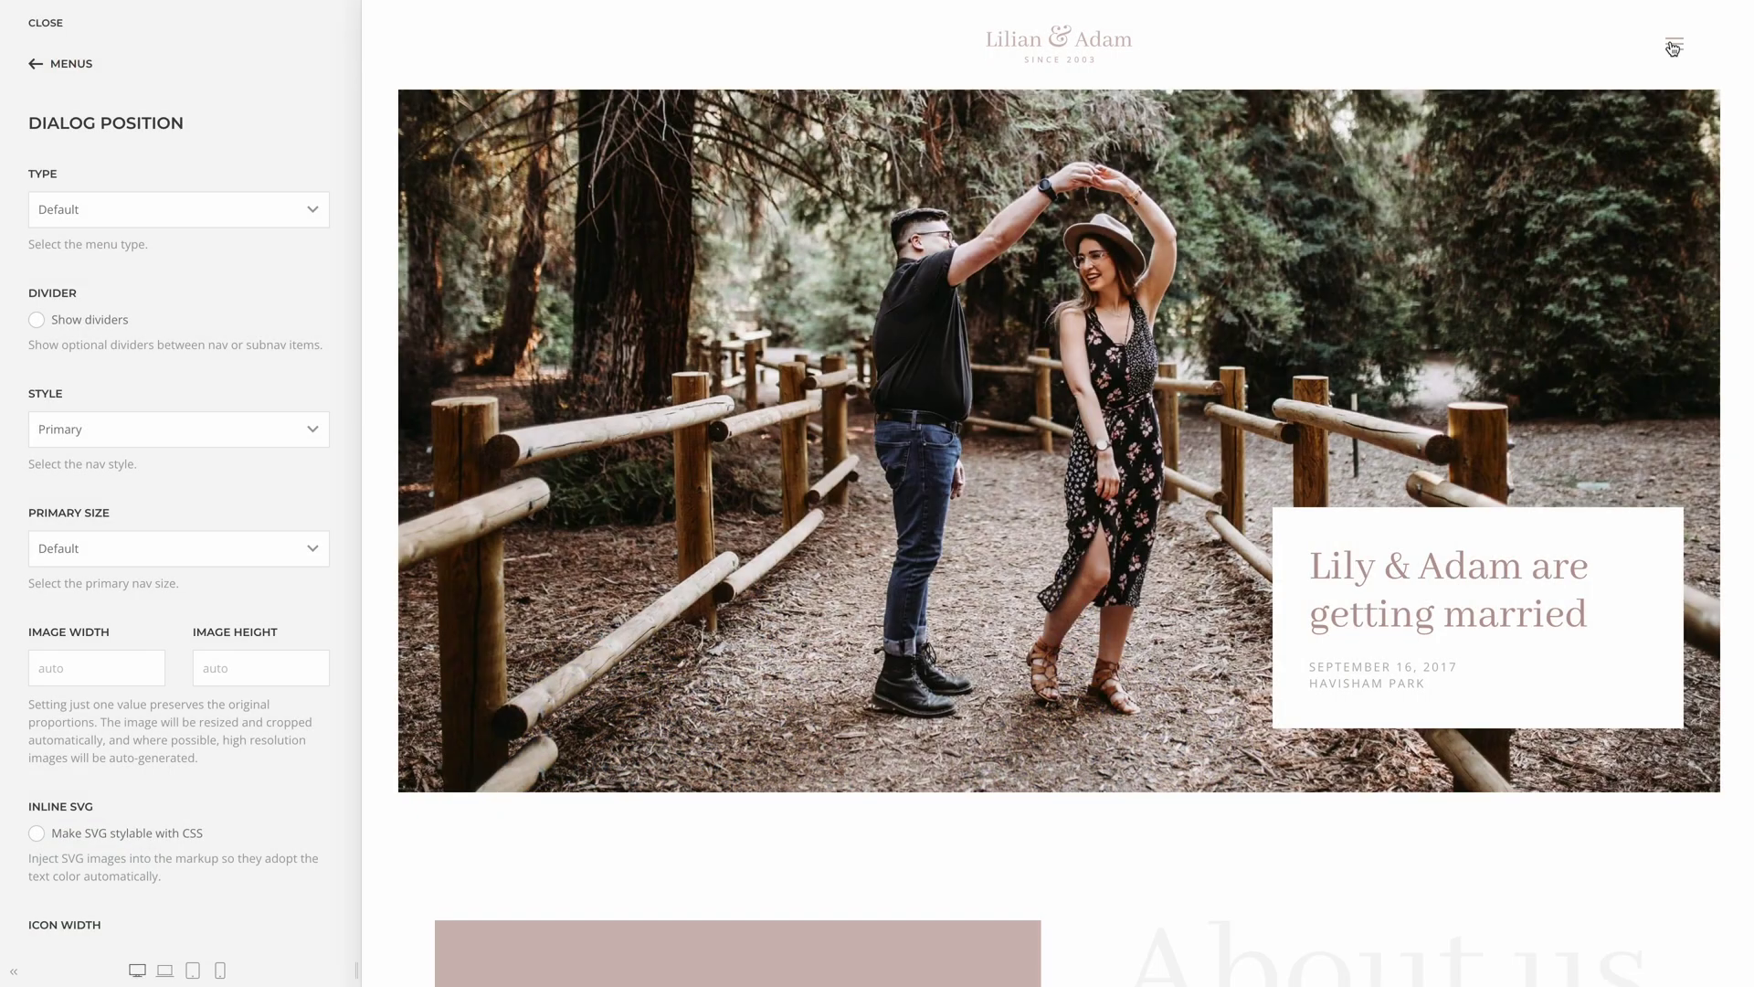
click(1673, 48)
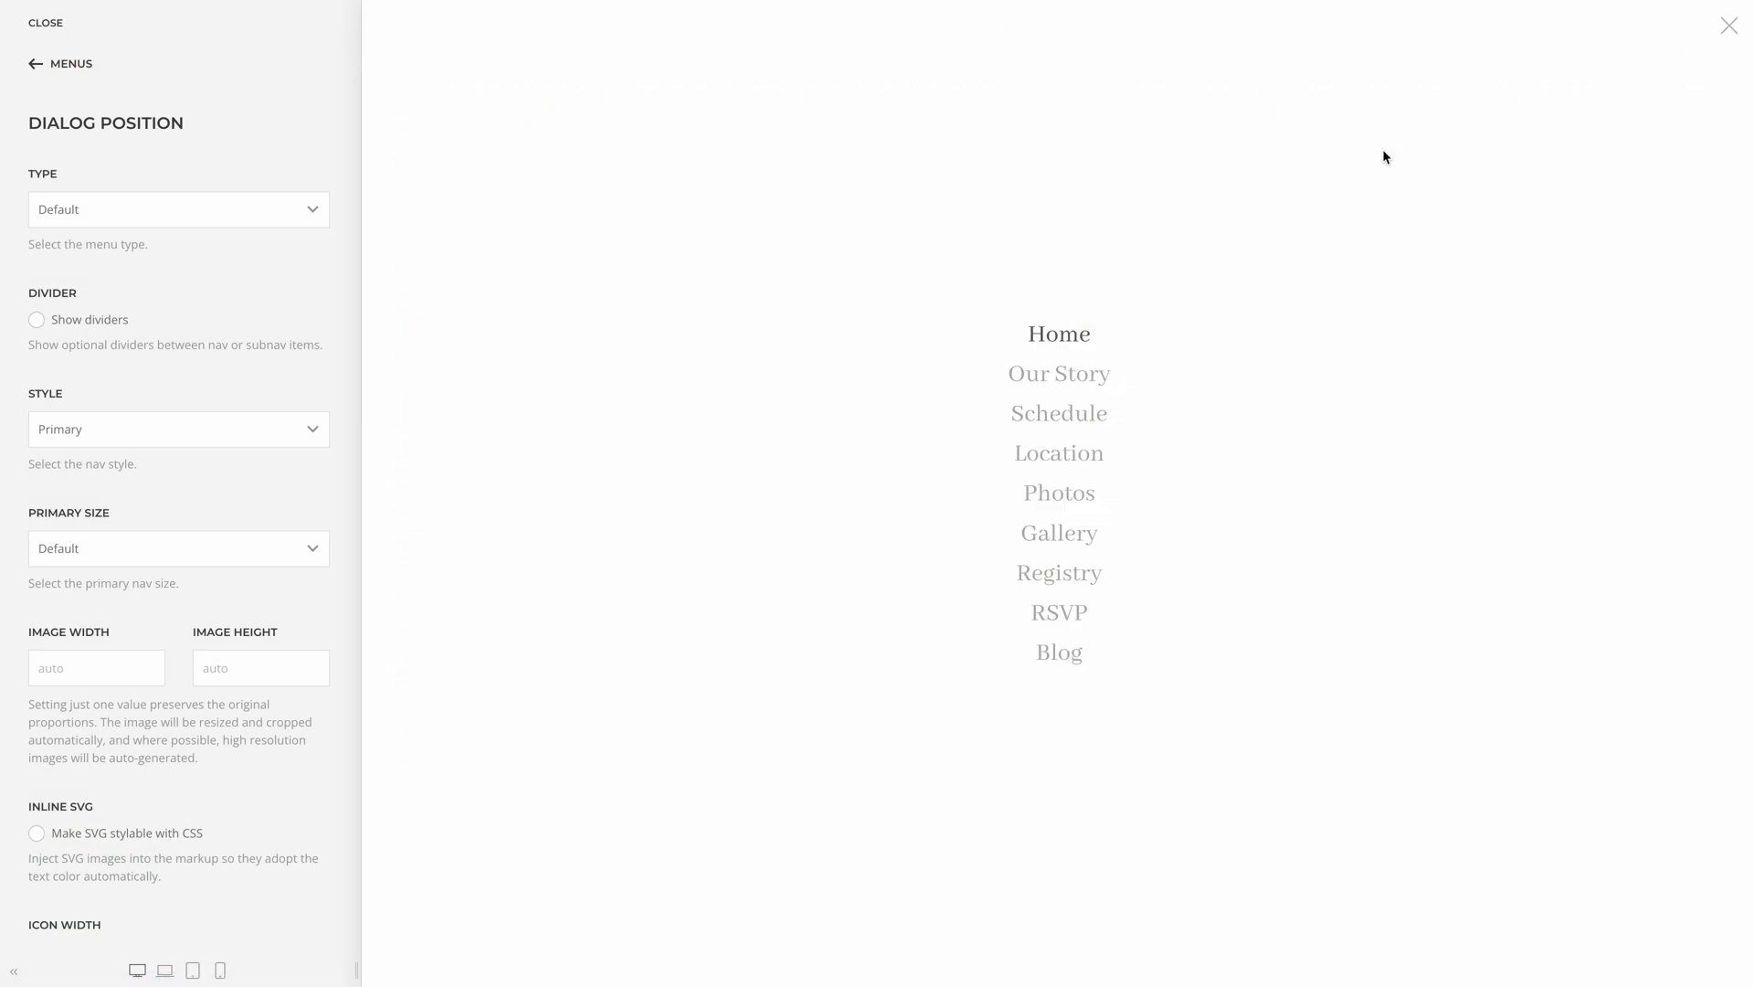
click(274, 551)
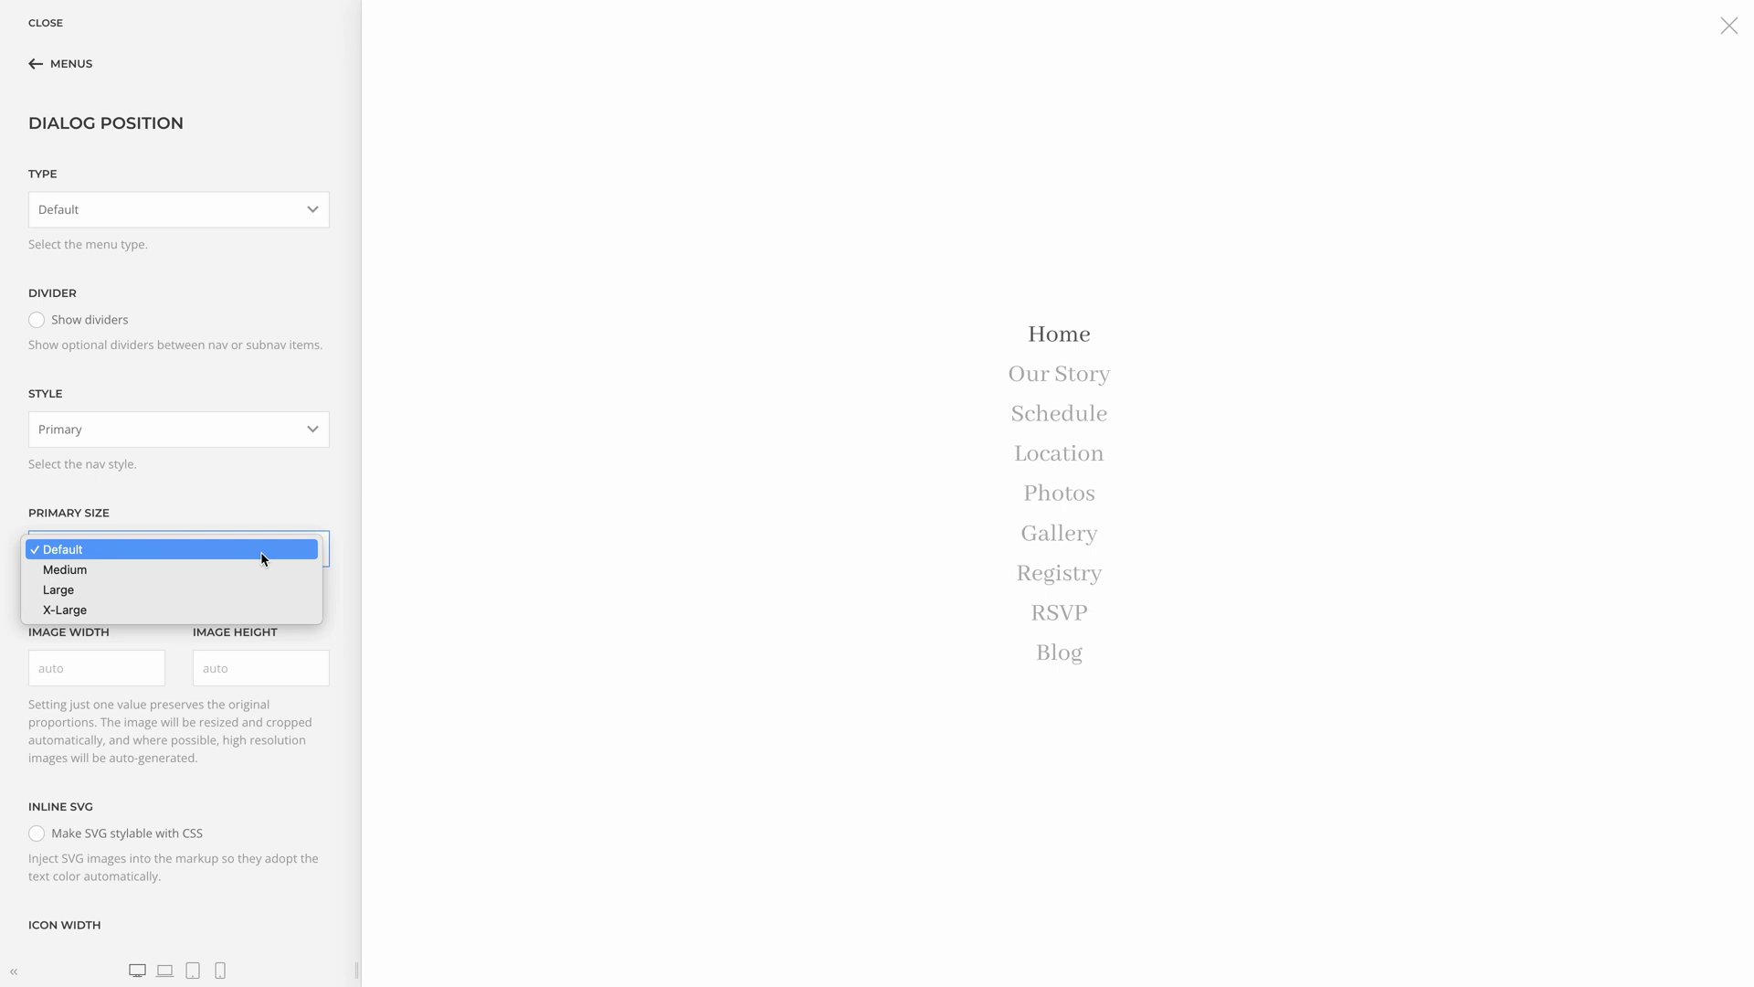
click(262, 569)
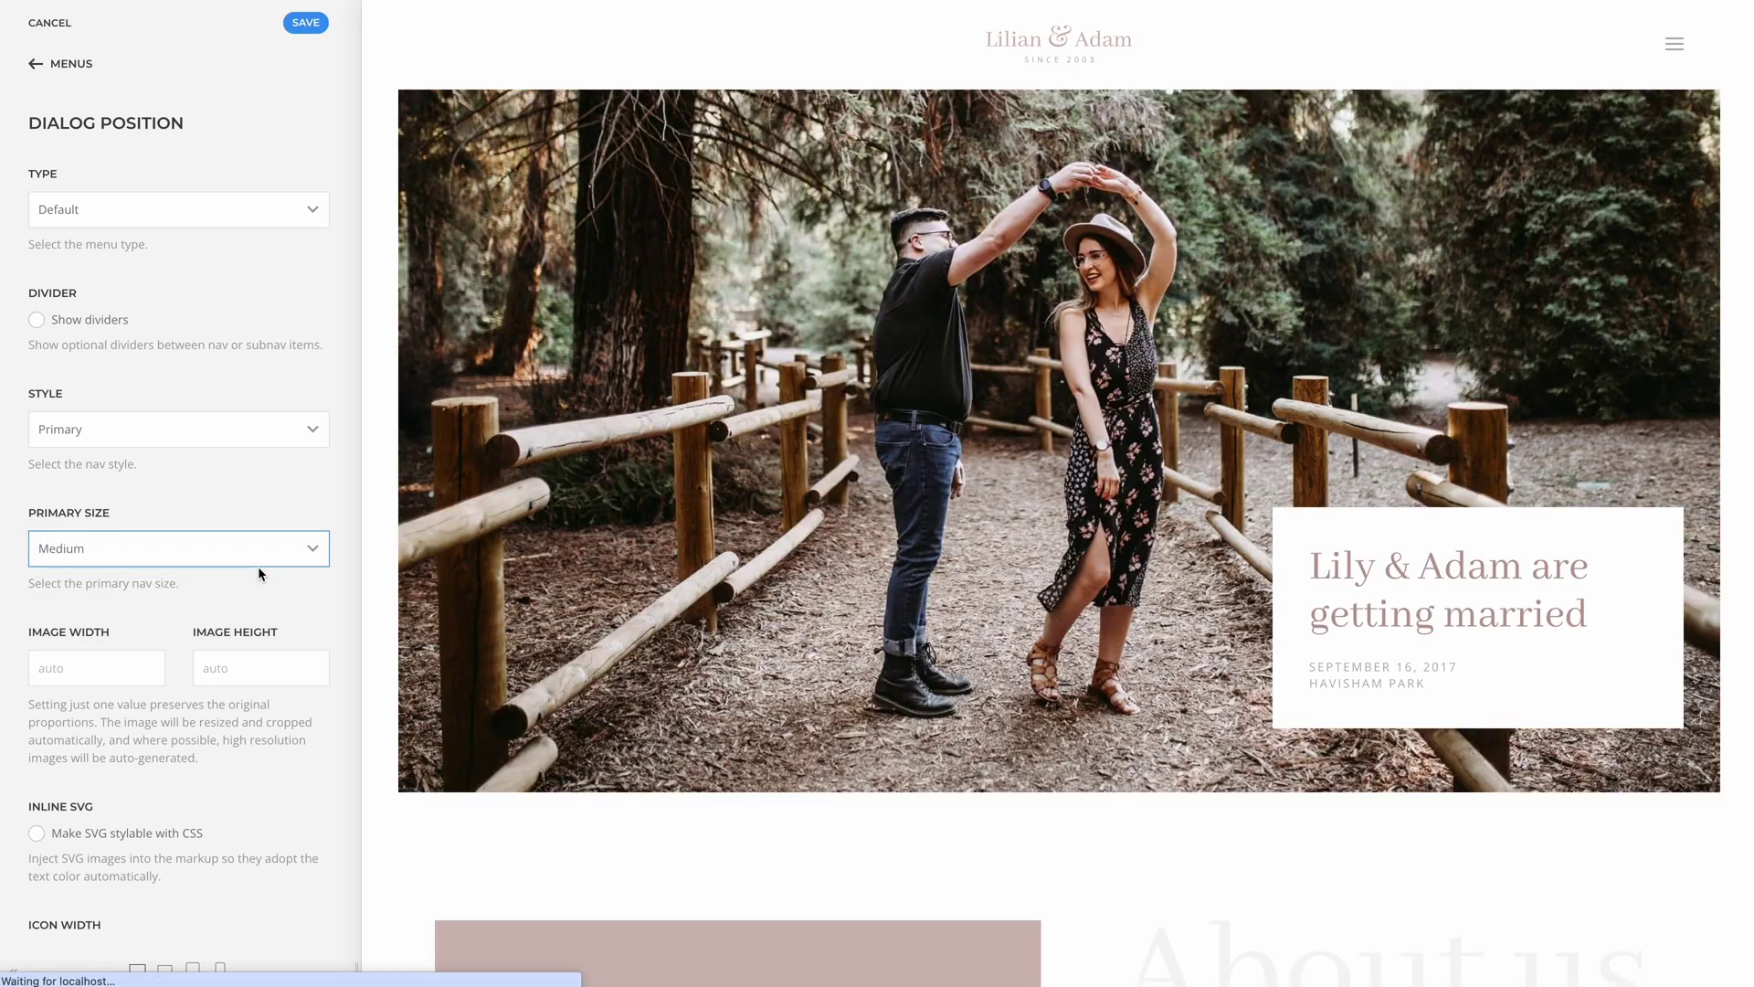
click(1673, 59)
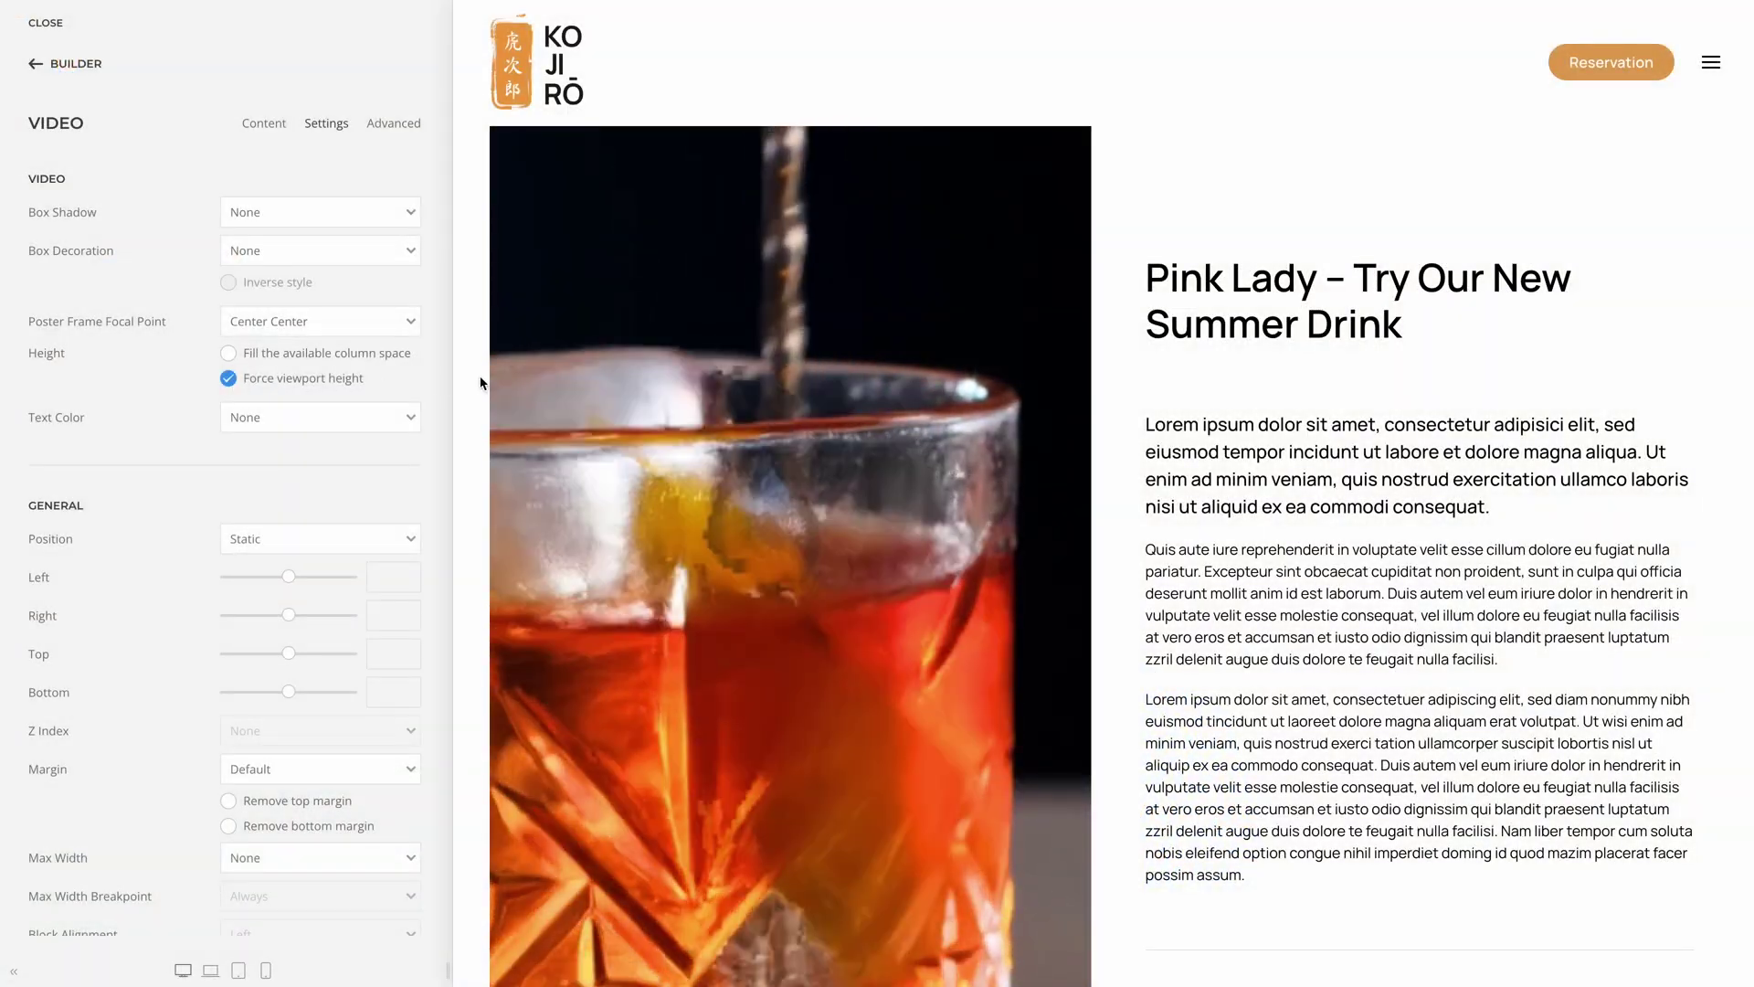
scroll(483, 382, down, 1)
scroll(483, 382, down, 12)
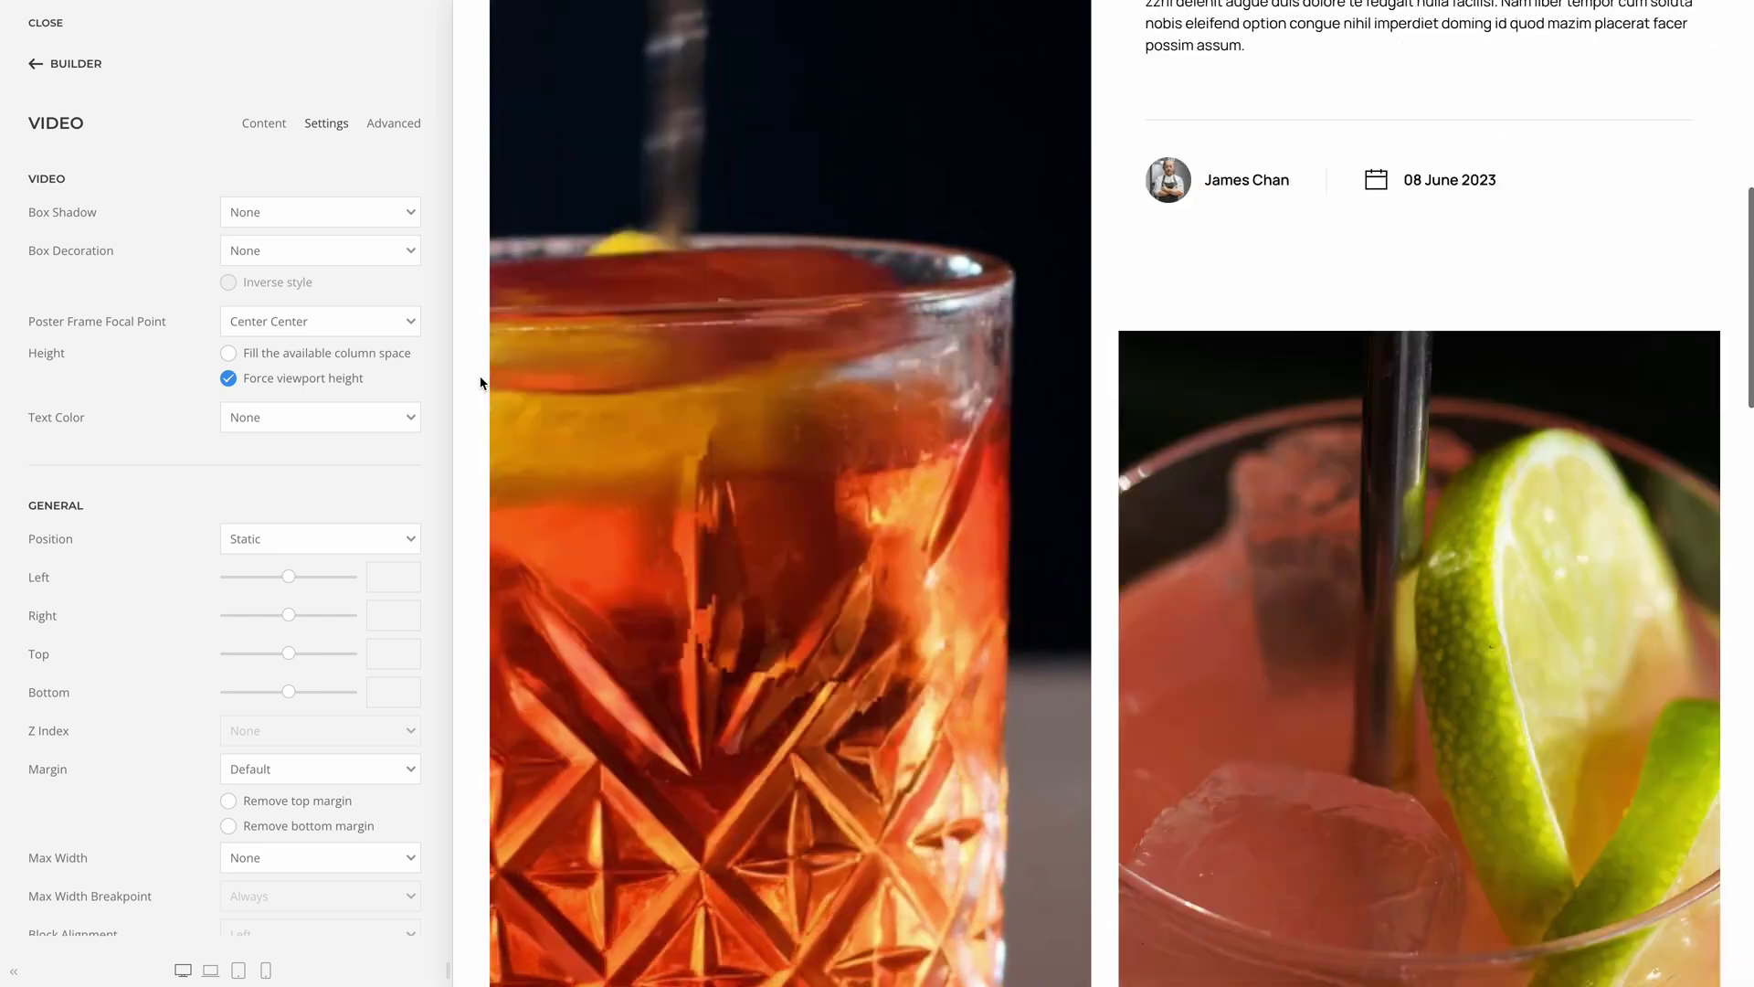
scroll(482, 382, down, 10)
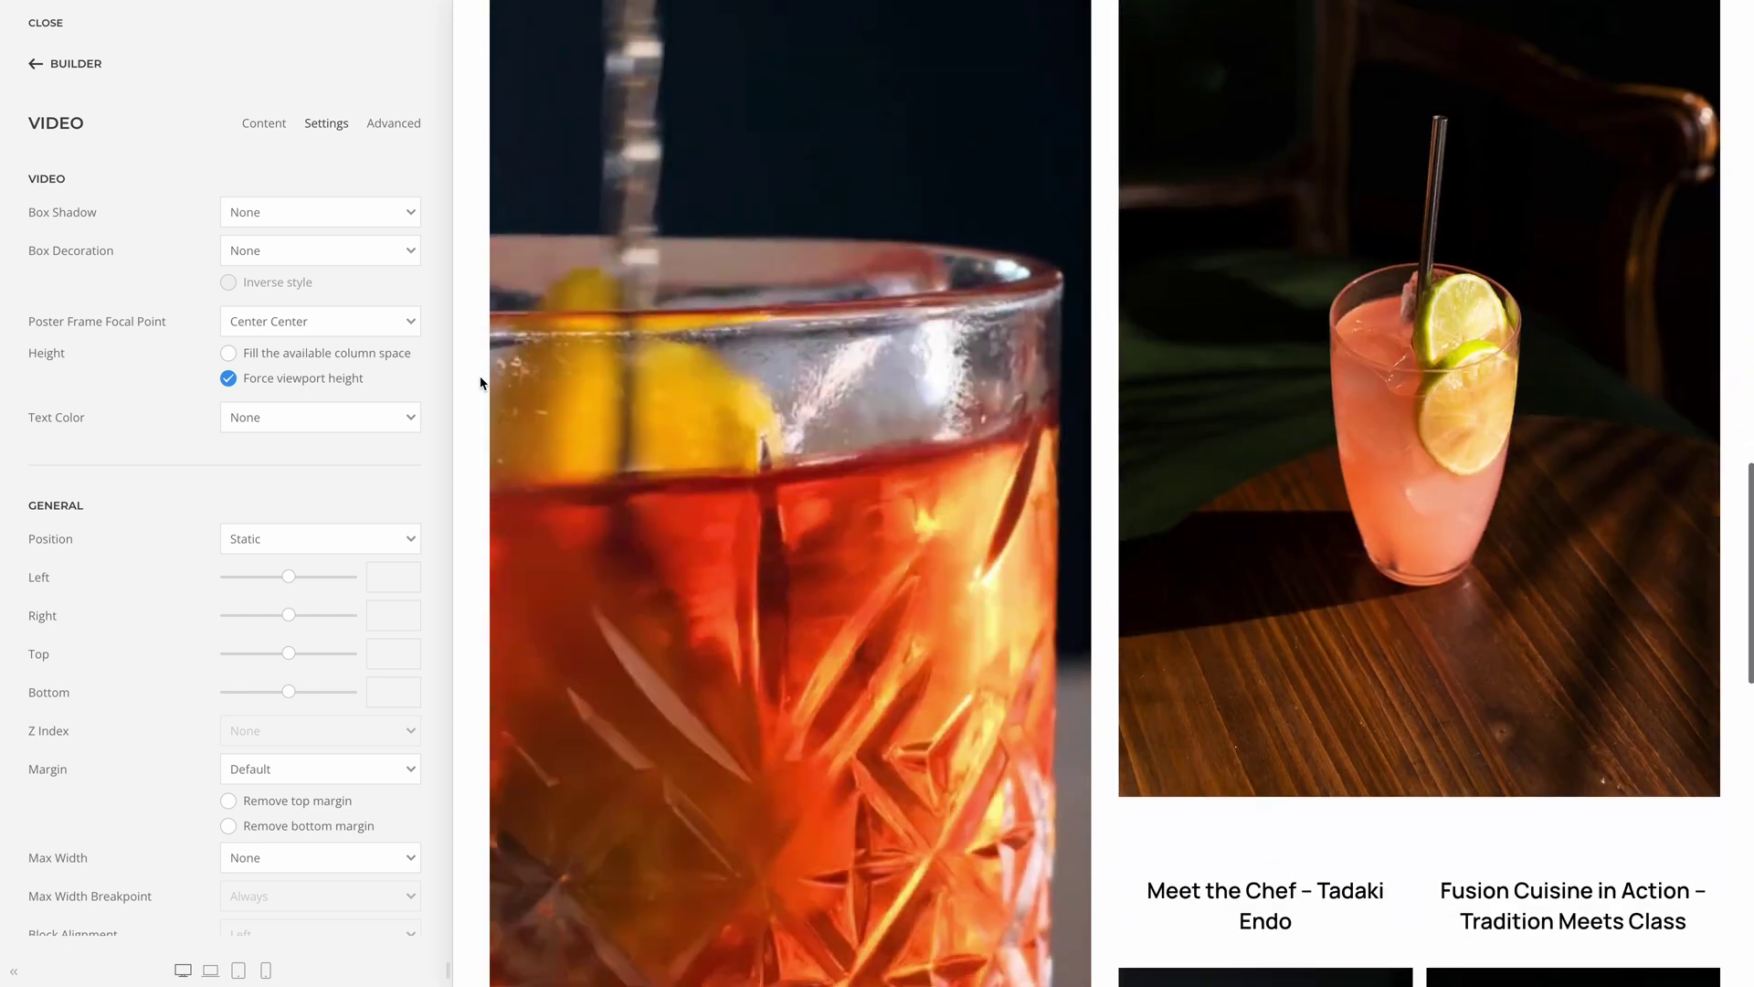
scroll(483, 382, down, 10)
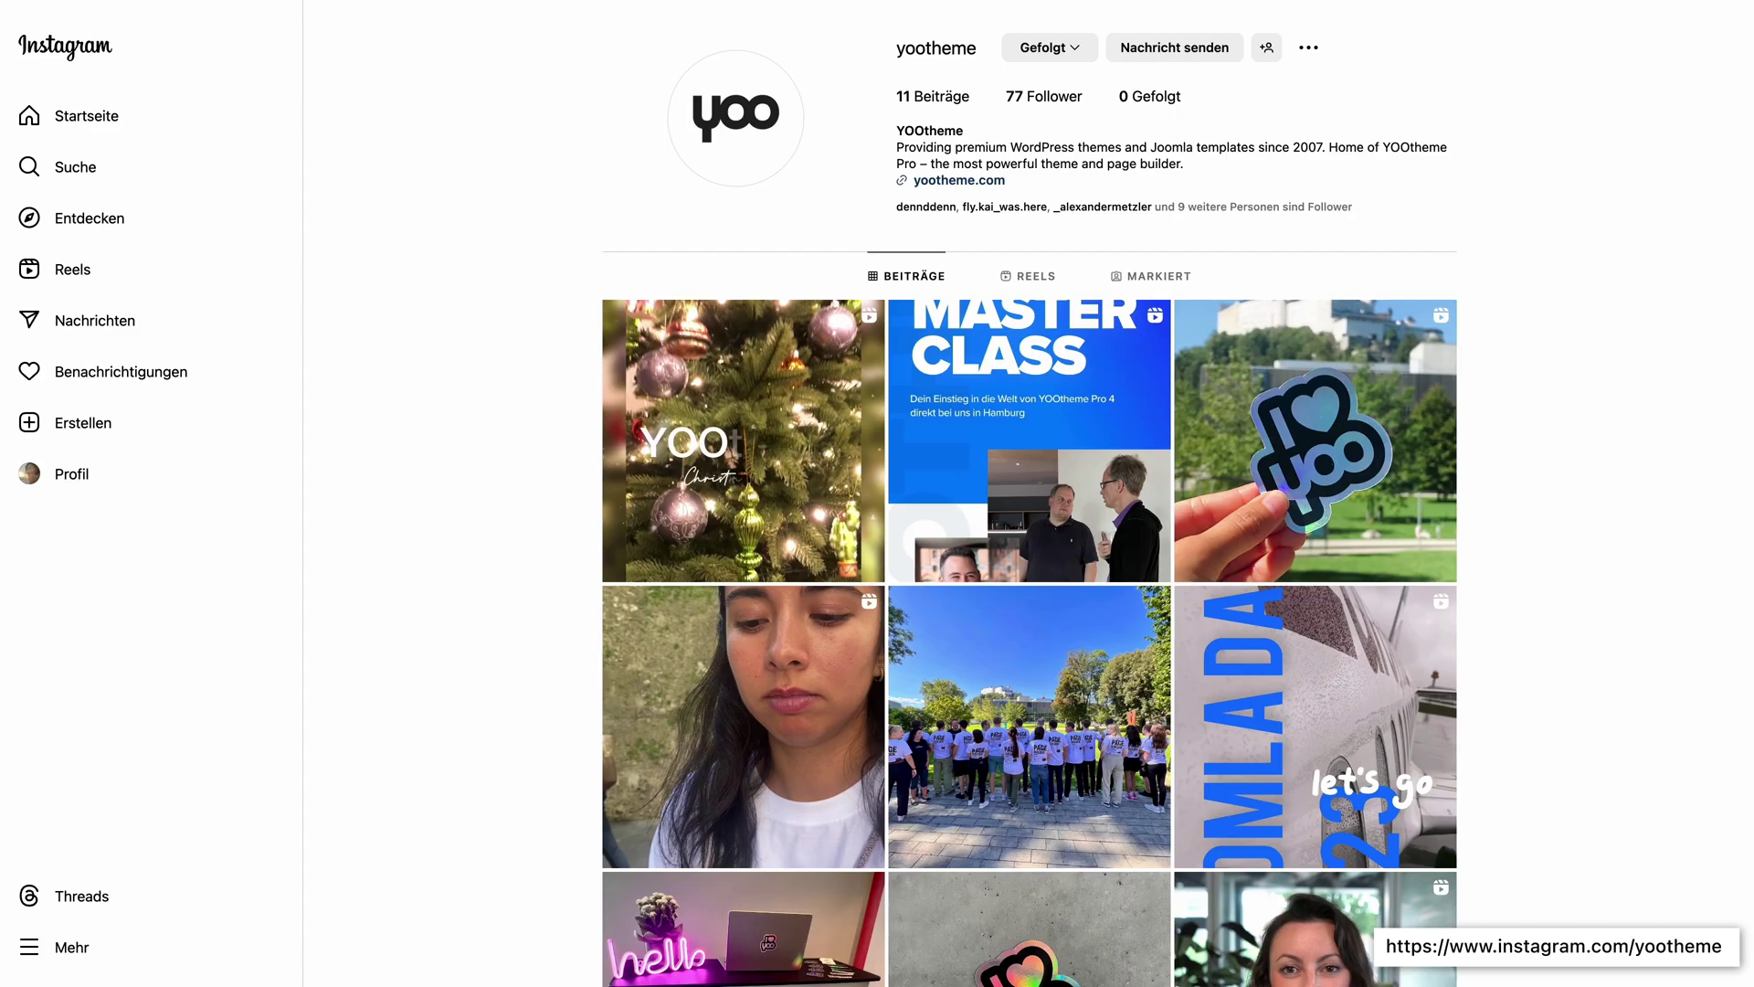
scroll(553, 119, down, 5)
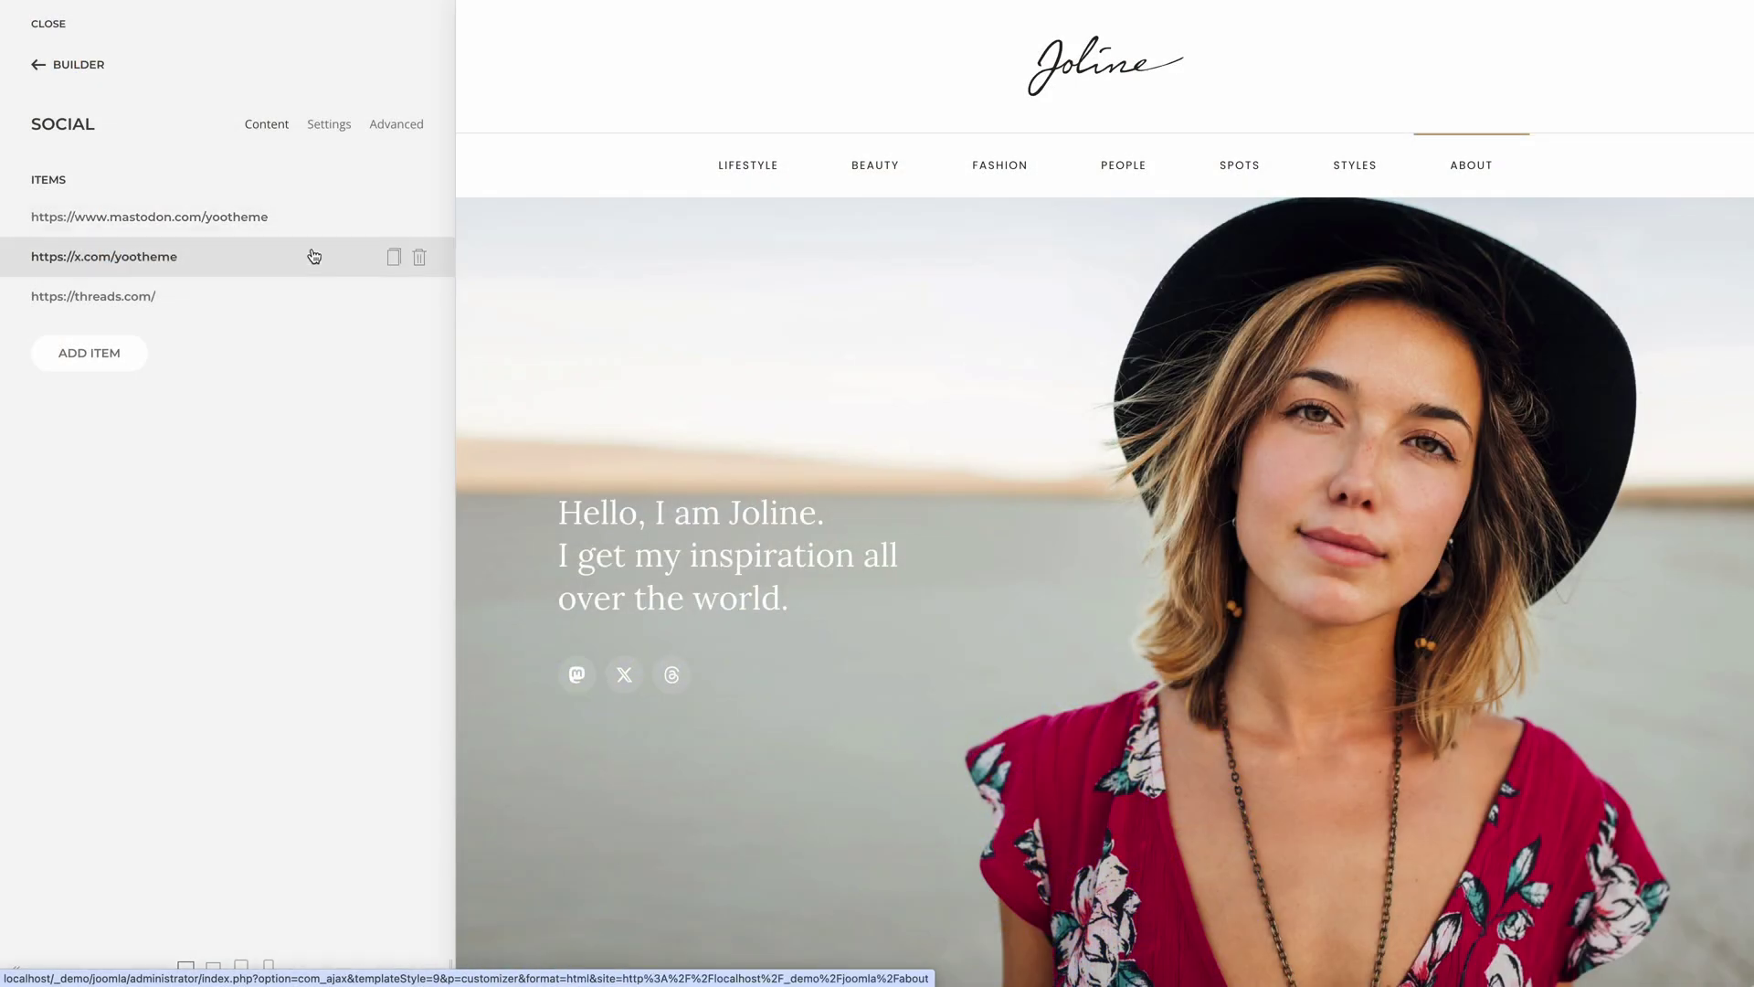
- Open the threads.com social item and bring up the Icons picker for its icon
click(312, 307)
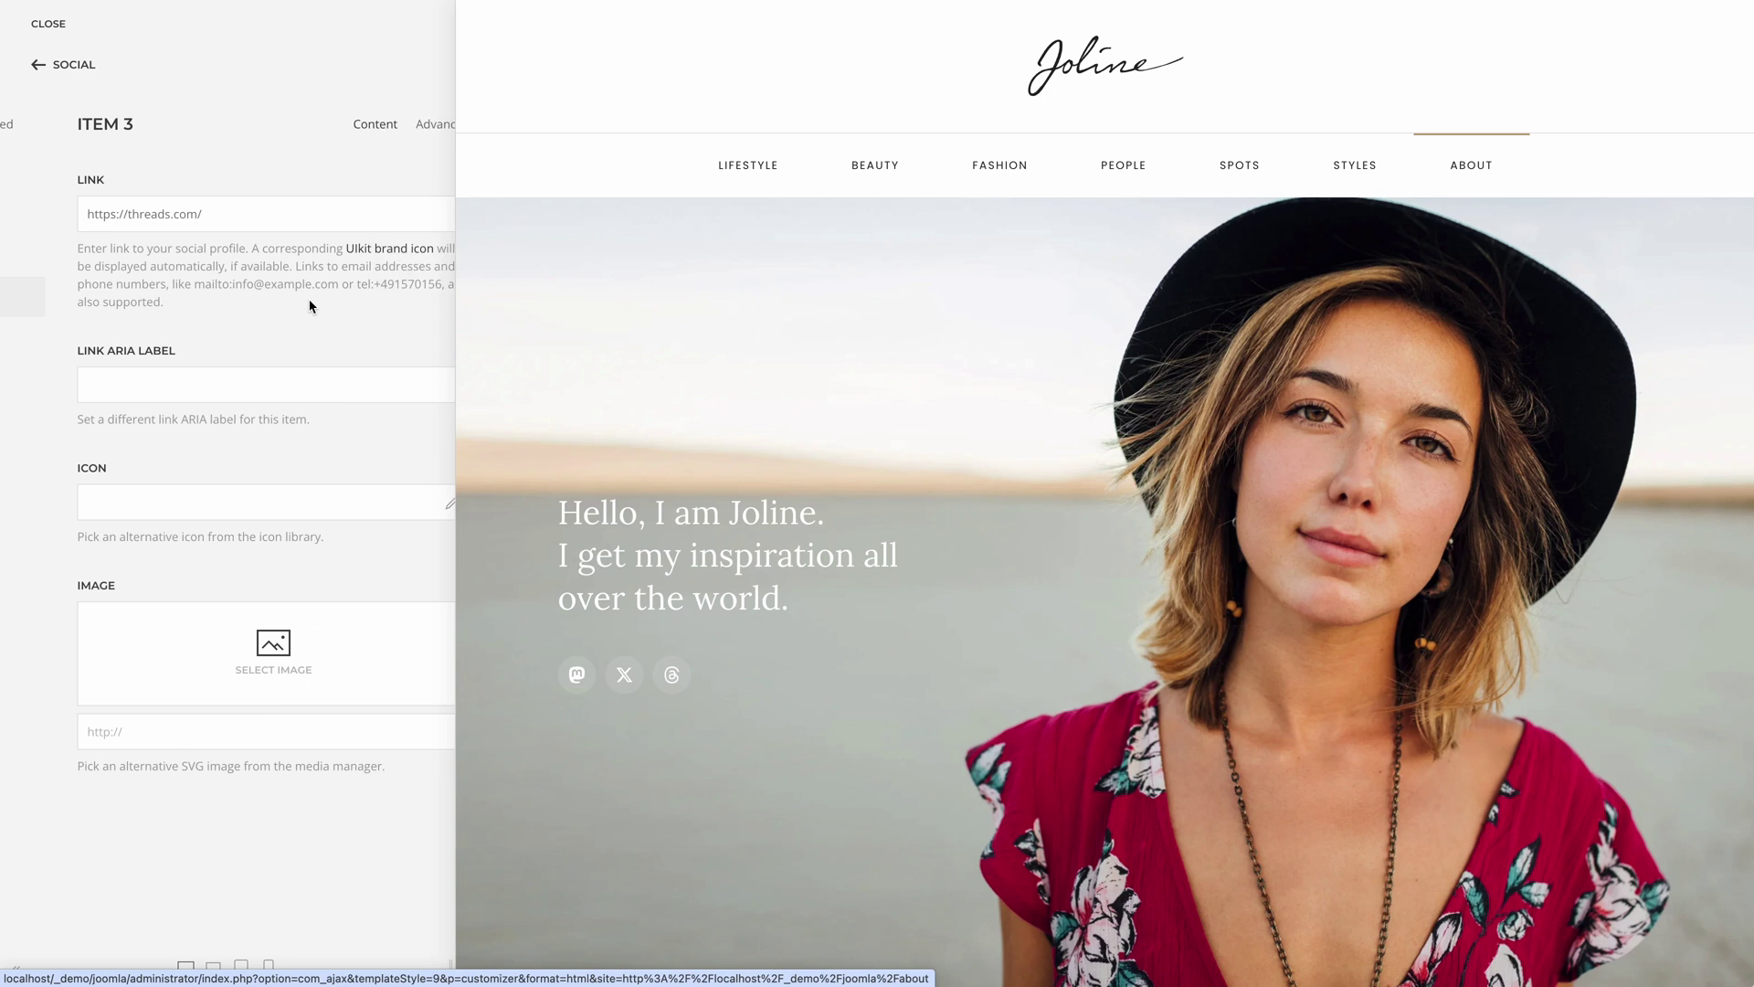
click(404, 500)
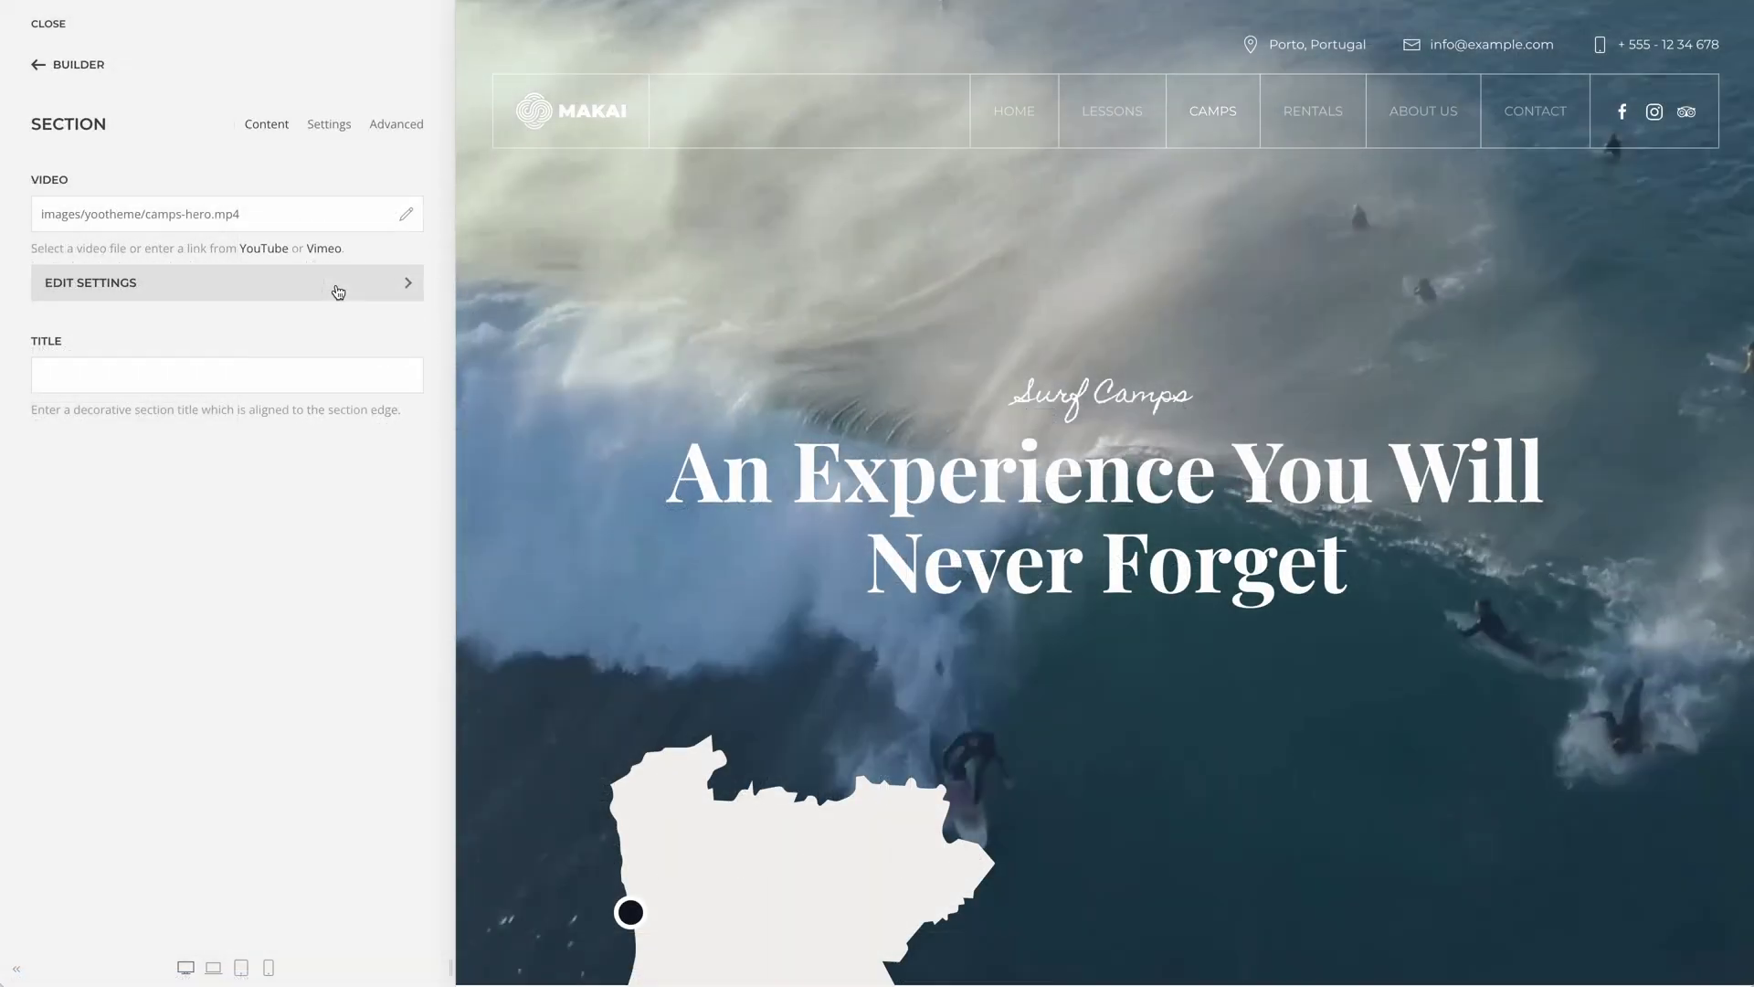
- Change the Makai hero background video's Focal Point to Bottom Right
click(334, 285)
click(354, 330)
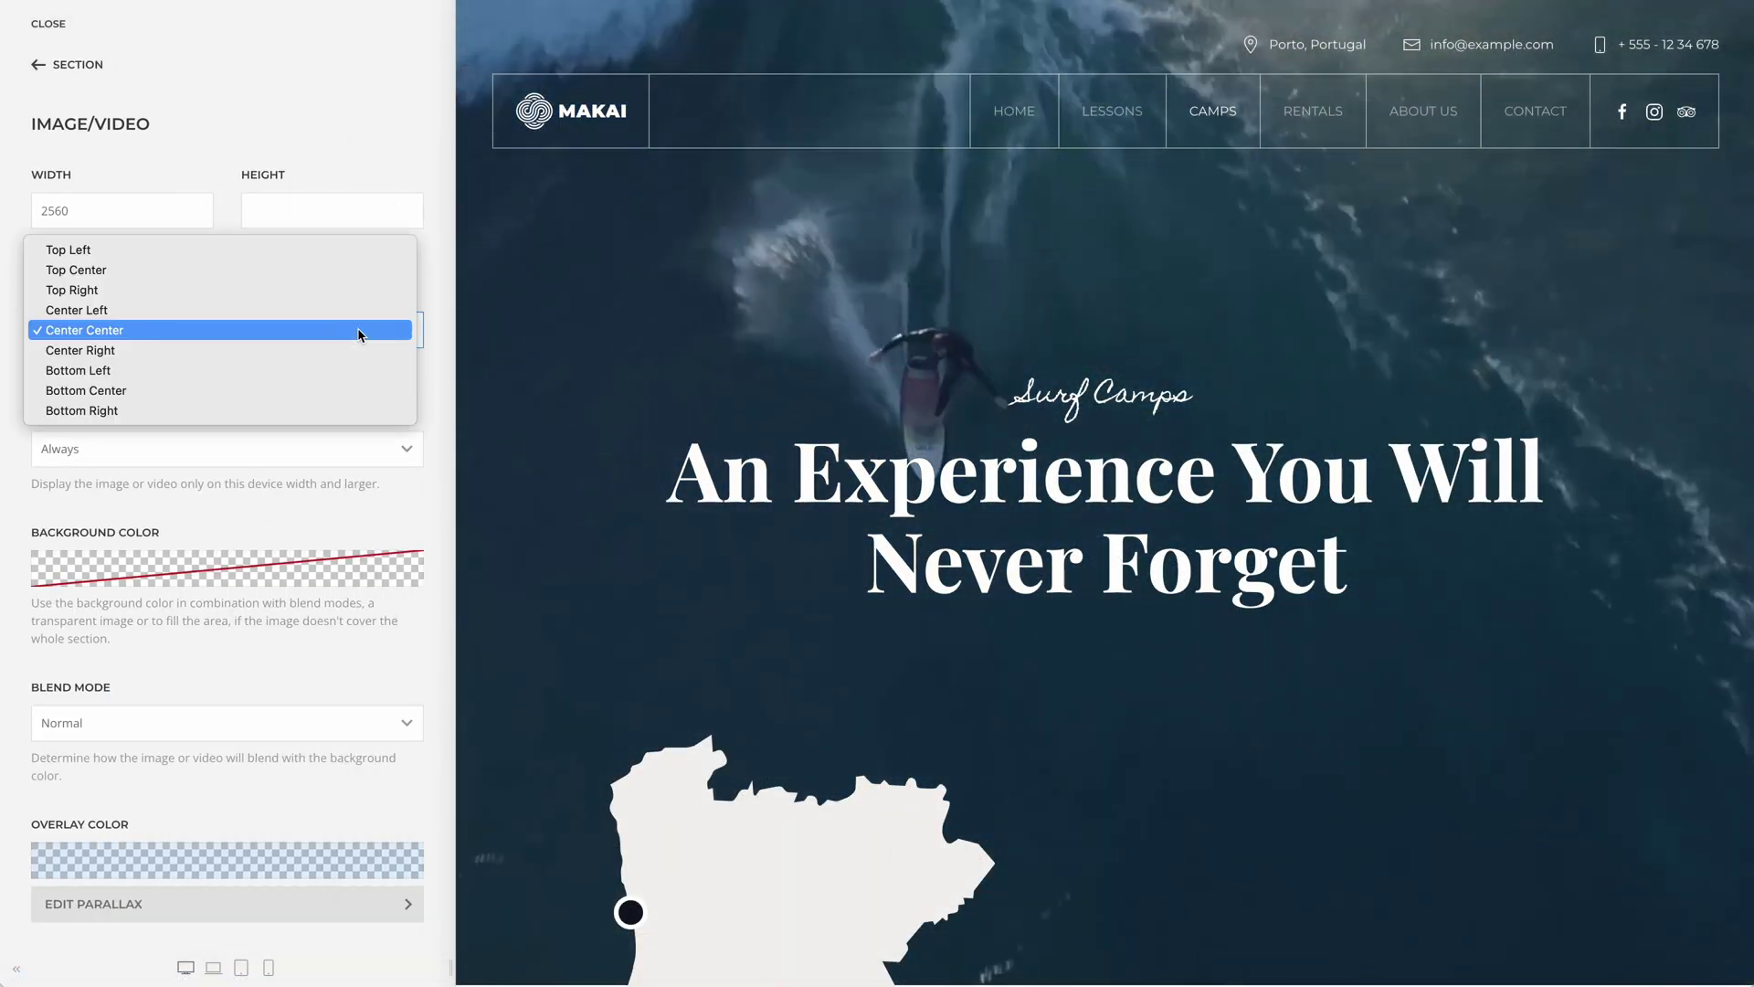
click(357, 409)
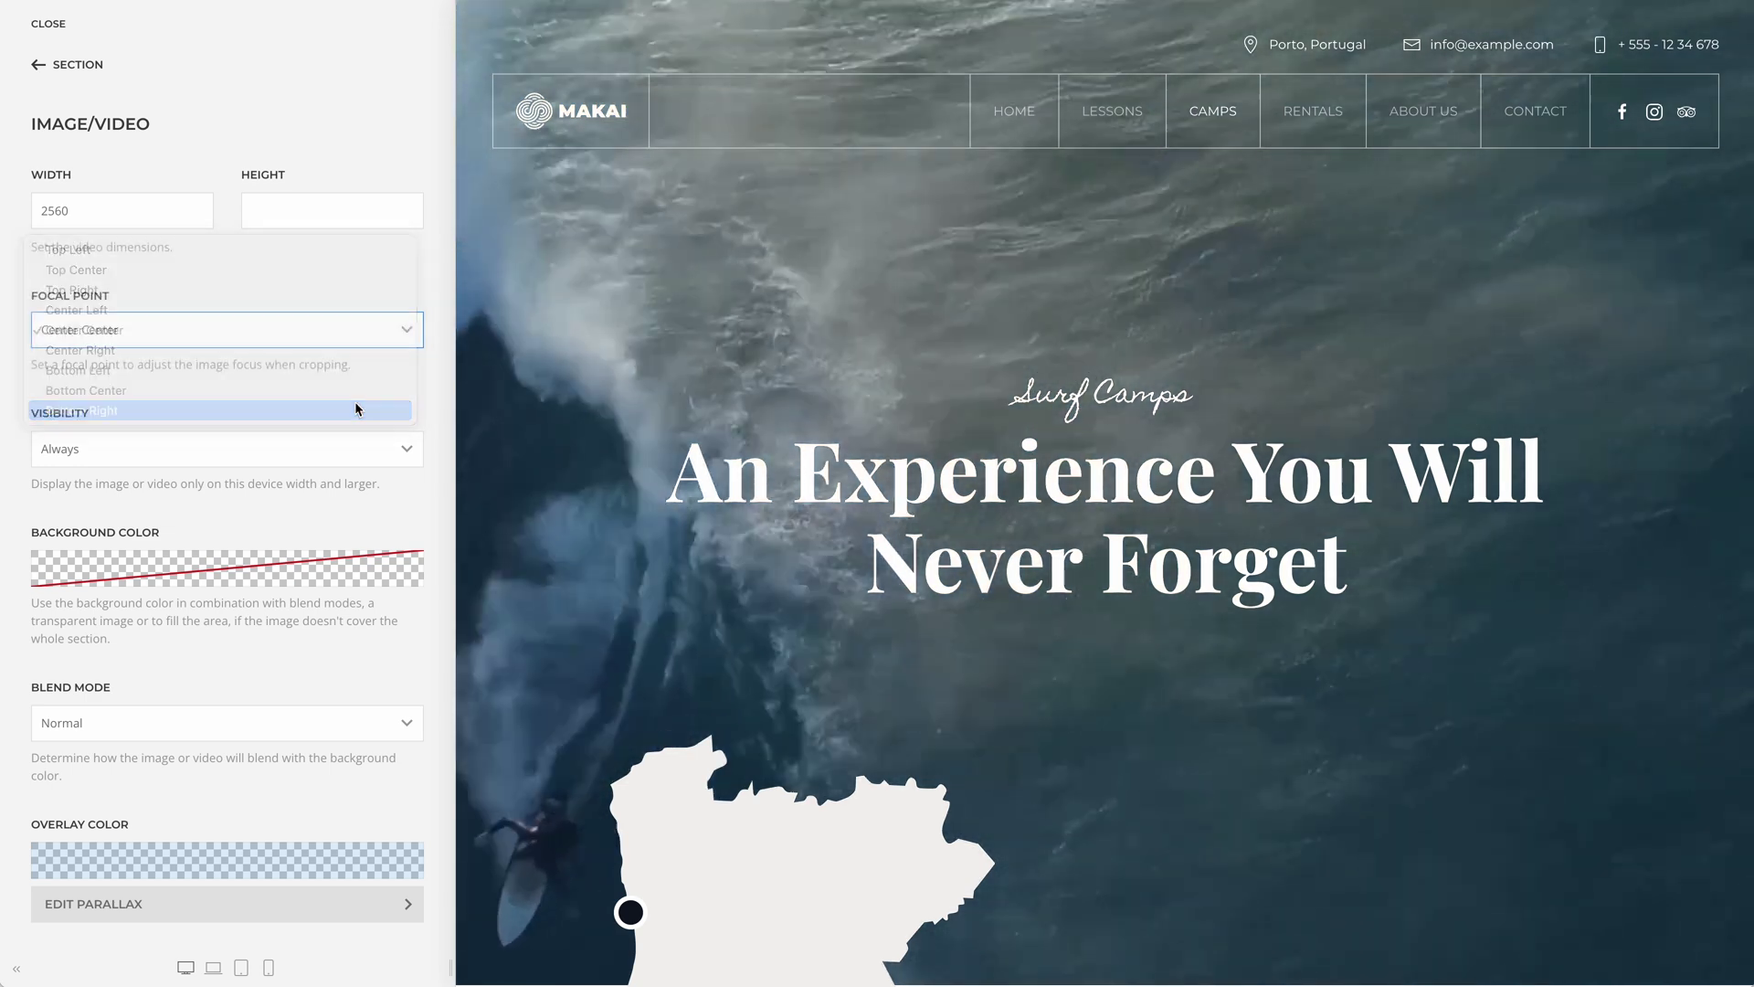